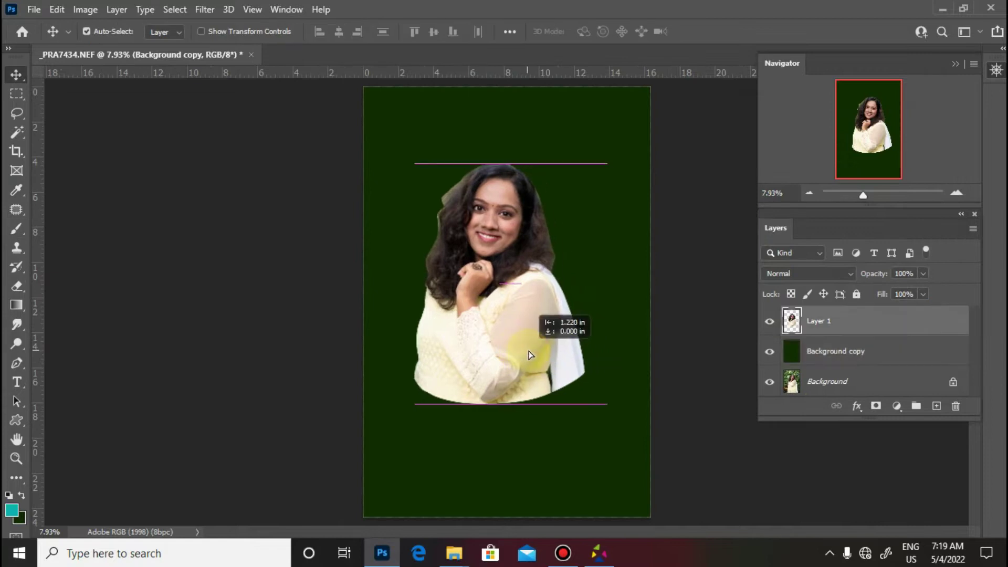
# Step: Enlarge the woman cut-out on Layer 1 and position it near the middle of the dark green canvas
pyautogui.moveTo(601, 443); pyautogui.dragTo(608, 451)
pyautogui.press('Return')
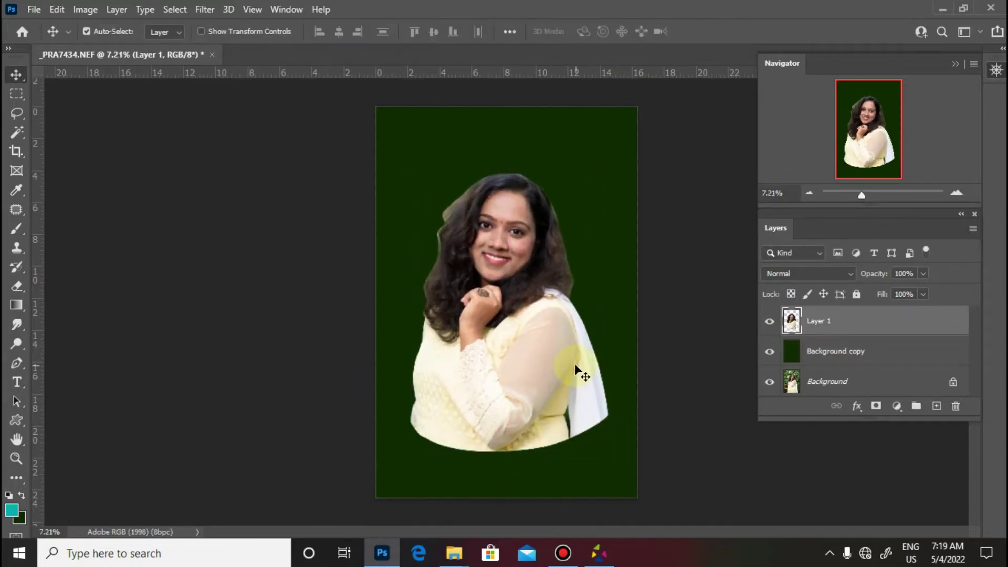
# Step: Duplicate the cut-out layer and hide the original Layer 1 beneath the copy
pyautogui.scroll(8, 545, 241)
pyautogui.hotkey('ctrl', 'j')
pyautogui.click(769, 351)
# Step: Sharpen the duplicated layer with an Unsharp Mask of 250% amount, 5.0 pixels radius and threshold 0
pyautogui.click(205, 9)
pyautogui.moveTo(315, 279)
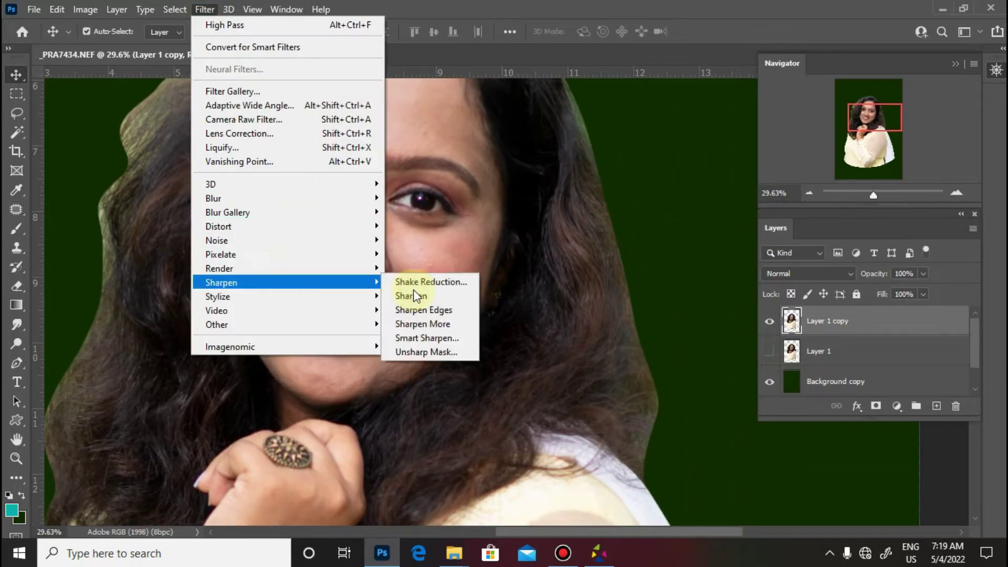
pyautogui.click(422, 357)
pyautogui.moveTo(538, 425); pyautogui.dragTo(517, 427)
pyautogui.moveTo(534, 389); pyautogui.dragTo(574, 357)
pyautogui.moveTo(669, 348); pyautogui.dragTo(692, 349)
pyautogui.press('Tab')
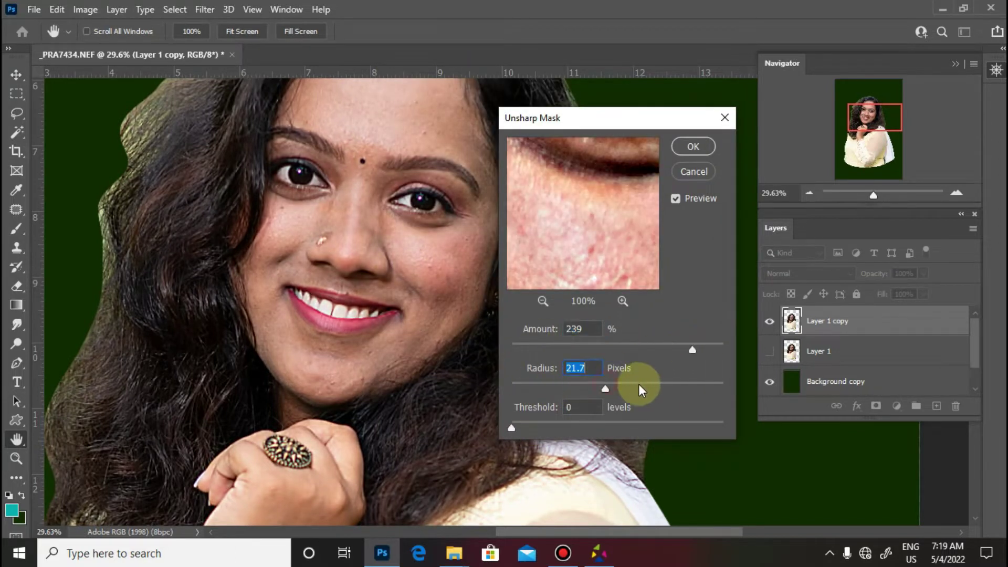
pyautogui.write('5')
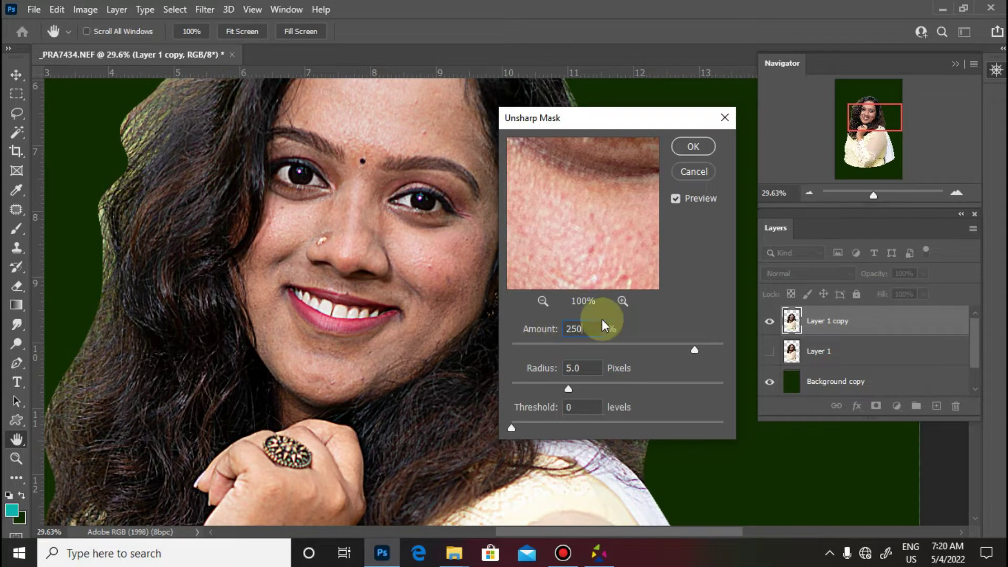
pyautogui.write('250')
pyautogui.click(693, 147)
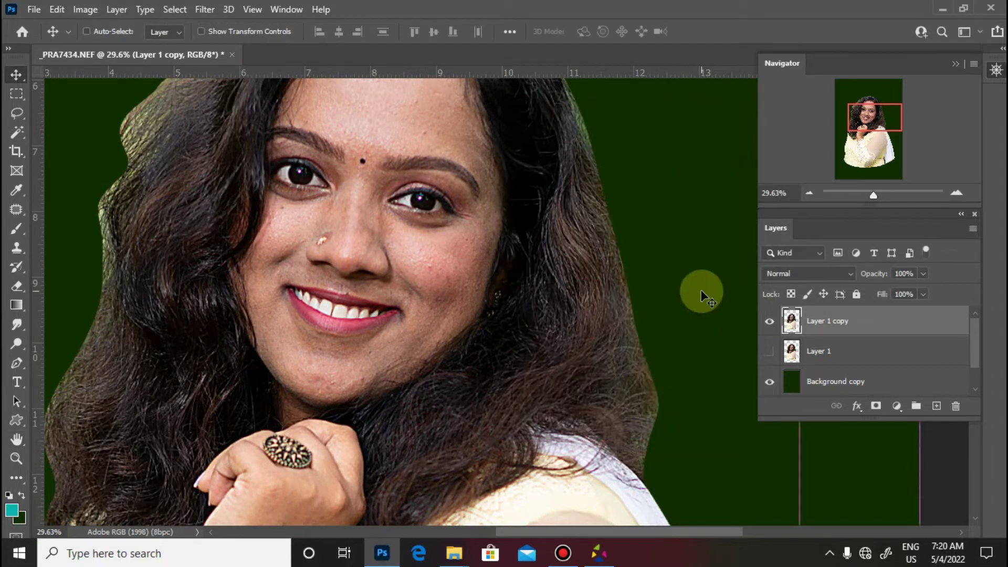
# Step: Apply High Pass with a 3.0 pixel radius to a copy of the sharpened layer and change that copy's blend mode
pyautogui.click(205, 9)
pyautogui.click(415, 350)
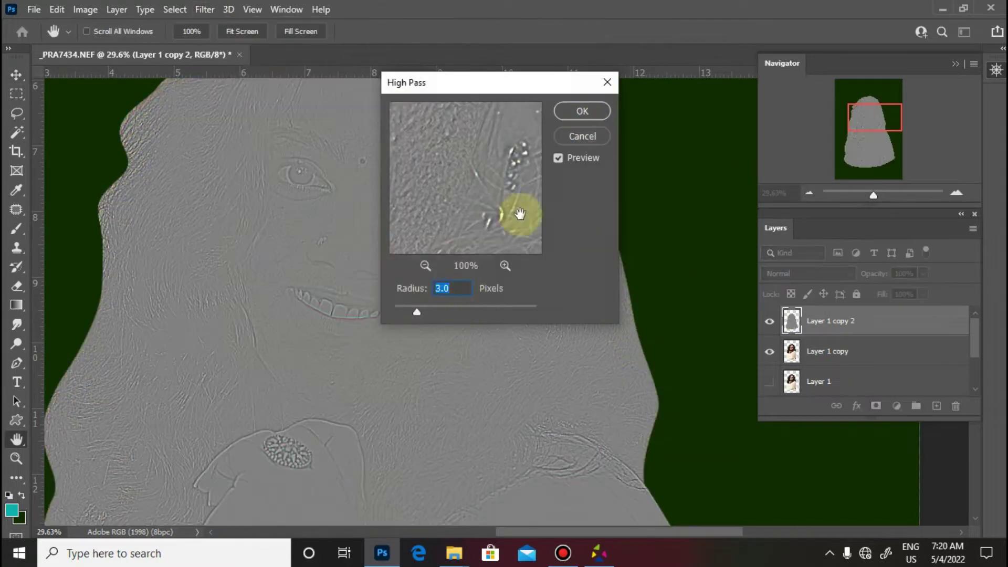
pyautogui.press('Return')
pyautogui.click(809, 274)
pyautogui.click(856, 348)
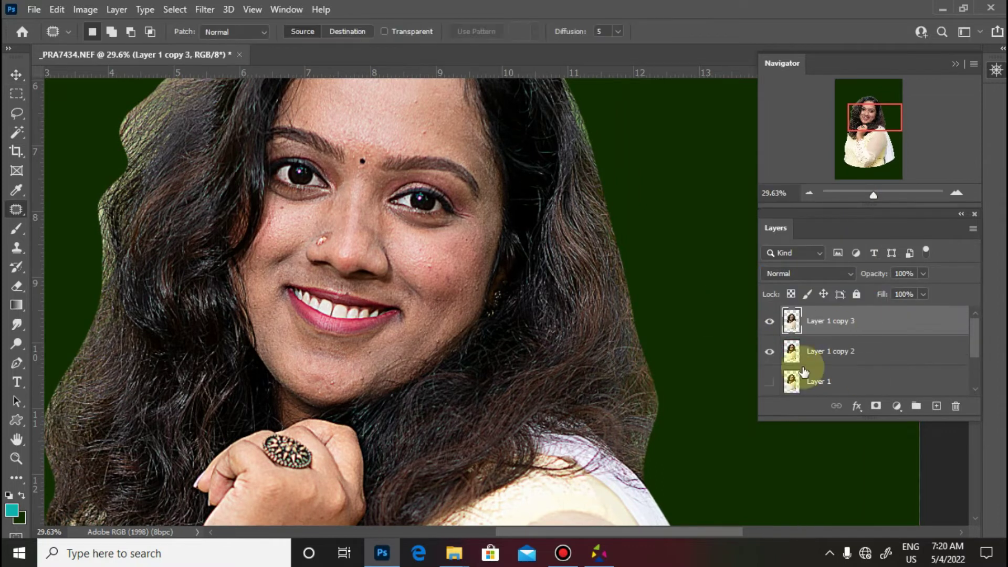
# Step: Remove the blemishes around the bindi and below the right-hand eye of the portrait with the Patch tool
pyautogui.scroll(4, 360, 191)
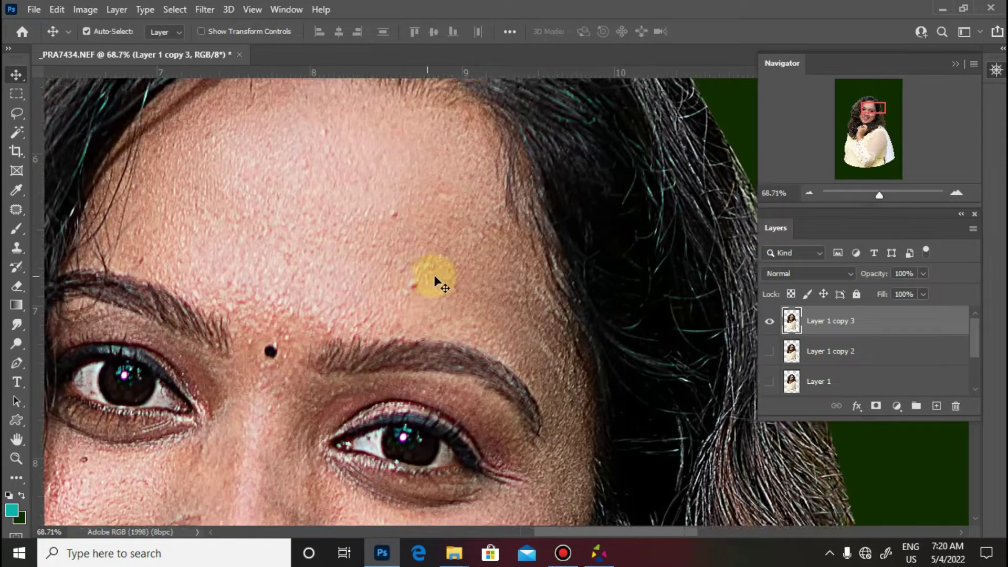
pyautogui.press('j')
pyautogui.scroll(2, 434, 275)
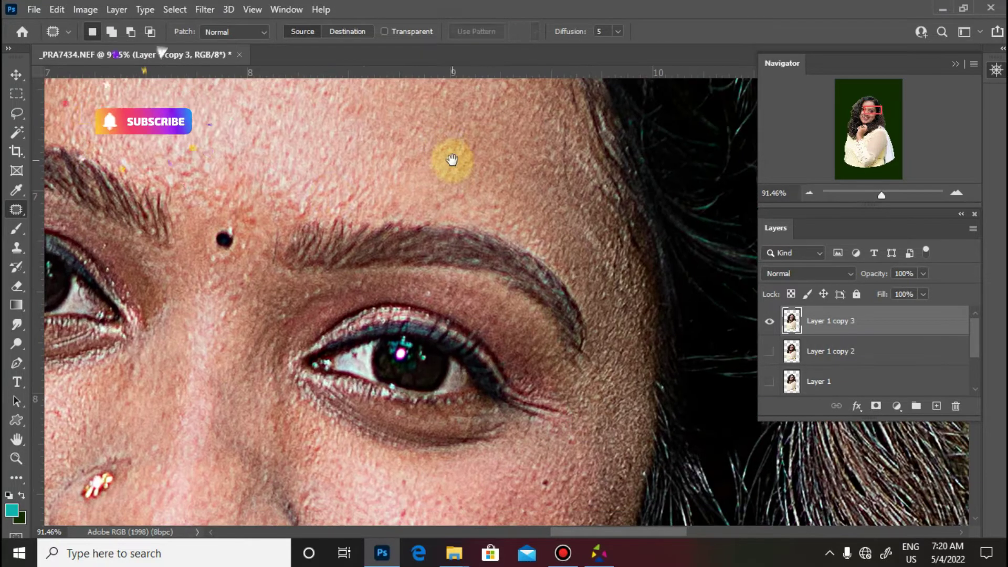
pyautogui.click(258, 221)
pyautogui.press('Return')
pyautogui.moveTo(564, 479); pyautogui.dragTo(568, 445)
pyautogui.hotkey('ctrl', 'd')
# Step: Patch the corner of the left-hand eye's white and the blemishes on the left-hand cheek beside the nose
pyautogui.scroll(3, 374, 360)
pyautogui.scroll(-3, 625, 247)
pyautogui.scroll(2, 370, 236)
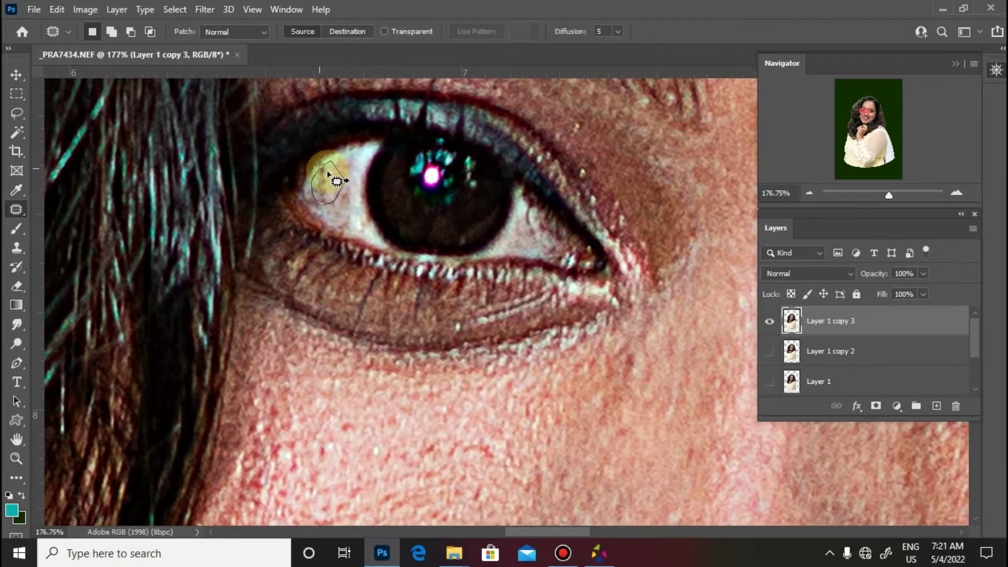
pyautogui.scroll(-2, 327, 162)
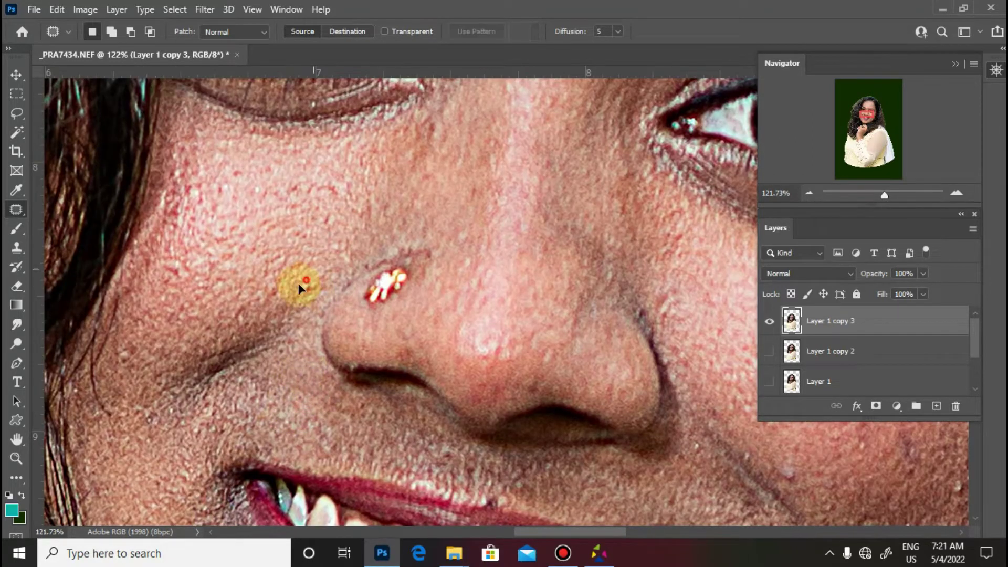
pyautogui.moveTo(173, 334); pyautogui.dragTo(149, 386)
pyautogui.hotkey('ctrl', 'd')
pyautogui.moveTo(267, 374); pyautogui.dragTo(249, 184)
# Step: Patch out the spots and uneven texture across the portrait's right-hand cheek
pyautogui.scroll(-2, 249, 184)
pyautogui.moveTo(683, 200)
pyautogui.mouseDown()
pyautogui.moveTo(687, 223)
pyautogui.moveTo(486, 300)
pyautogui.mouseUp()
pyautogui.hotkey('ctrl', 'd')
pyautogui.moveTo(486, 255); pyautogui.dragTo(468, 228)
pyautogui.moveTo(525, 305); pyautogui.dragTo(501, 294)
pyautogui.moveTo(586, 326); pyautogui.dragTo(594, 341)
pyautogui.moveTo(582, 344); pyautogui.dragTo(509, 377)
pyautogui.click(482, 243)
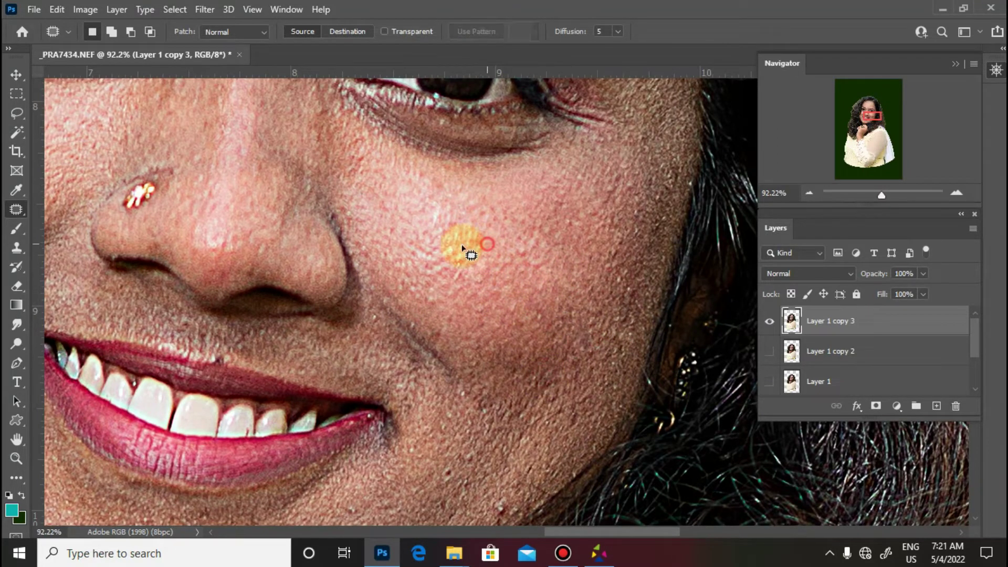
# Step: Patch out the small spots on the upper lip, the nose and the skin around the mouth
pyautogui.scroll(5, 221, 355)
pyautogui.moveTo(227, 356); pyautogui.dragTo(227, 362)
pyautogui.moveTo(217, 364); pyautogui.dragTo(264, 365)
pyautogui.click(181, 306)
pyautogui.scroll(-8, 319, 238)
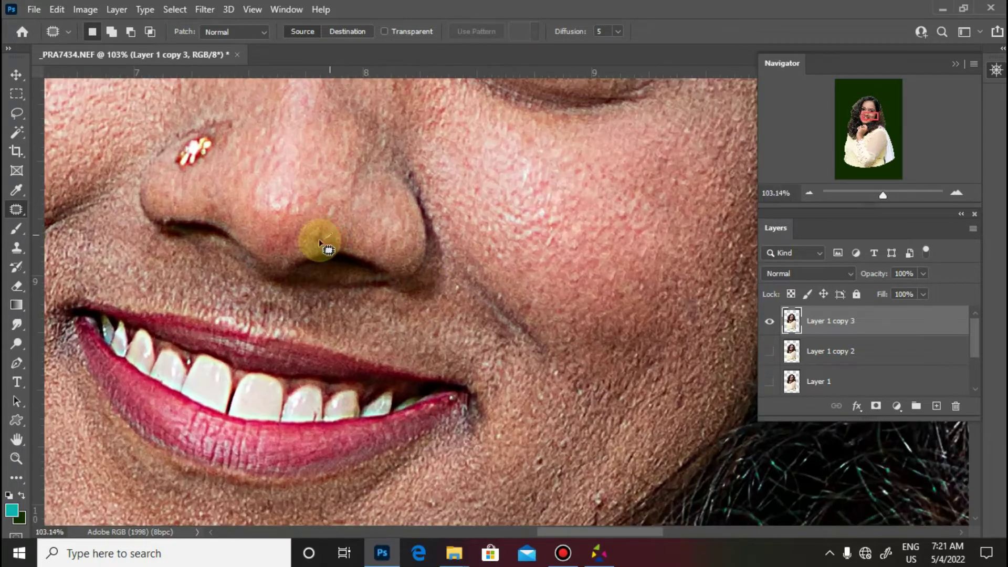
pyautogui.scroll(5, 325, 252)
pyautogui.moveTo(322, 186); pyautogui.dragTo(297, 197)
pyautogui.moveTo(414, 315); pyautogui.dragTo(263, 89)
pyautogui.click(419, 202)
pyautogui.press('Return')
# Step: Patch out the remaining blemishes across the chin and lower face
pyautogui.moveTo(284, 314); pyautogui.dragTo(591, 262)
pyautogui.moveTo(507, 269); pyautogui.dragTo(511, 263)
pyautogui.click(501, 277)
pyautogui.moveTo(472, 374); pyautogui.dragTo(477, 366)
pyautogui.moveTo(358, 390); pyautogui.dragTo(376, 379)
pyautogui.moveTo(471, 372); pyautogui.dragTo(468, 347)
pyautogui.moveTo(339, 445); pyautogui.dragTo(358, 435)
pyautogui.moveTo(342, 430)
pyautogui.mouseDown()
pyautogui.moveTo(302, 423)
pyautogui.moveTo(331, 404)
pyautogui.mouseUp()
pyautogui.click(322, 257)
pyautogui.moveTo(306, 266); pyautogui.dragTo(335, 260)
pyautogui.press('Return')
pyautogui.click(245, 333)
# Step: Open the Levels adjustment for the retouched Layer 1 copy 3
pyautogui.scroll(-1, 367, 371)
pyautogui.scroll(-8, 367, 372)
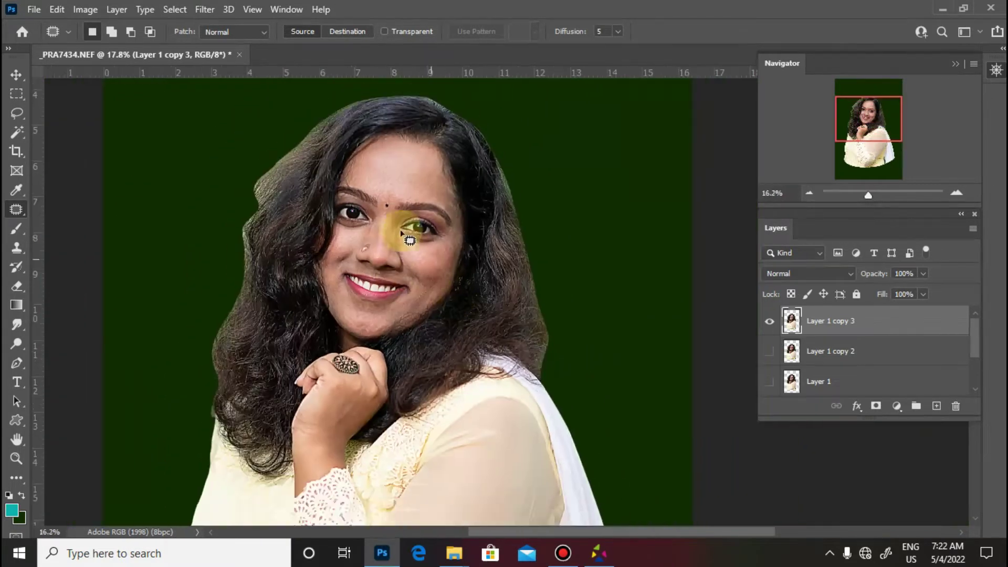
pyautogui.press('v')
pyautogui.hotkey('ctrl', 'l')
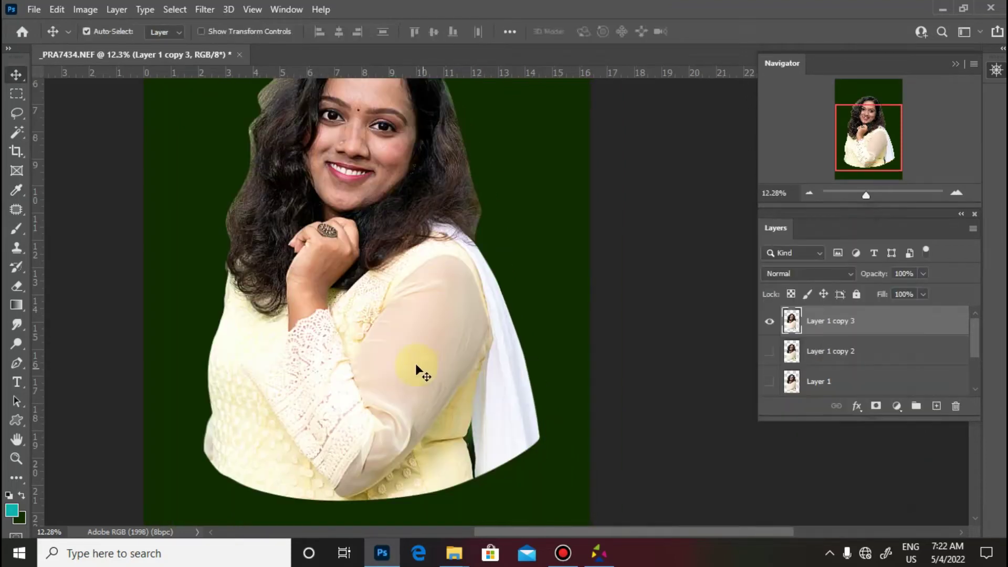
# Step: Select the yellow dress and white shawl with the Quick Selection tool
pyautogui.press('w')
pyautogui.rightClick(16, 132)
pyautogui.click(68, 145)
pyautogui.moveTo(507, 407); pyautogui.dragTo(445, 224)
# Step: Apply Shadows/Highlights to the selected clothing with all shadow values at 0 and highlights amount at 30%, and clear the selection
pyautogui.click(85, 10)
pyautogui.moveTo(146, 46)
pyautogui.click(263, 307)
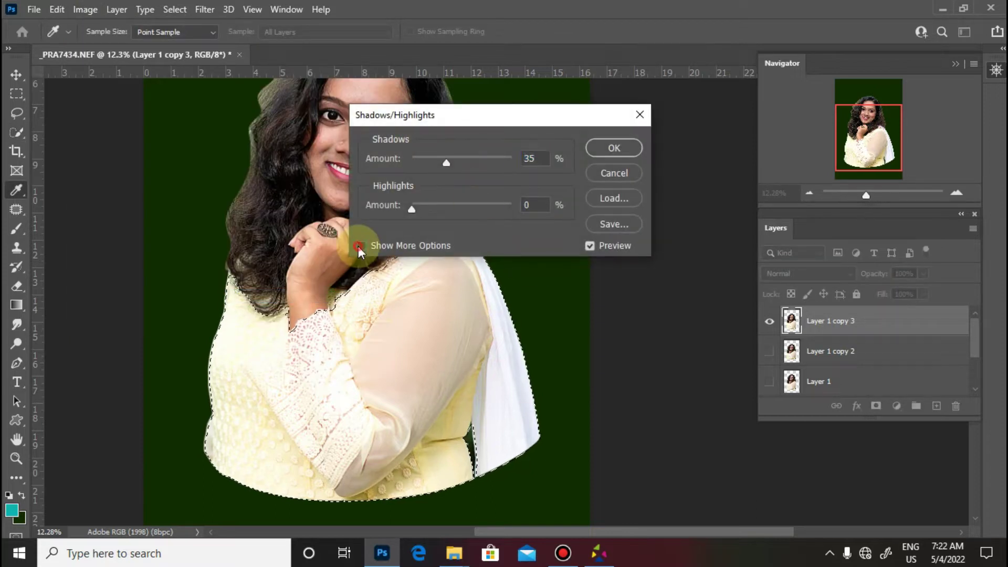
pyautogui.click(358, 246)
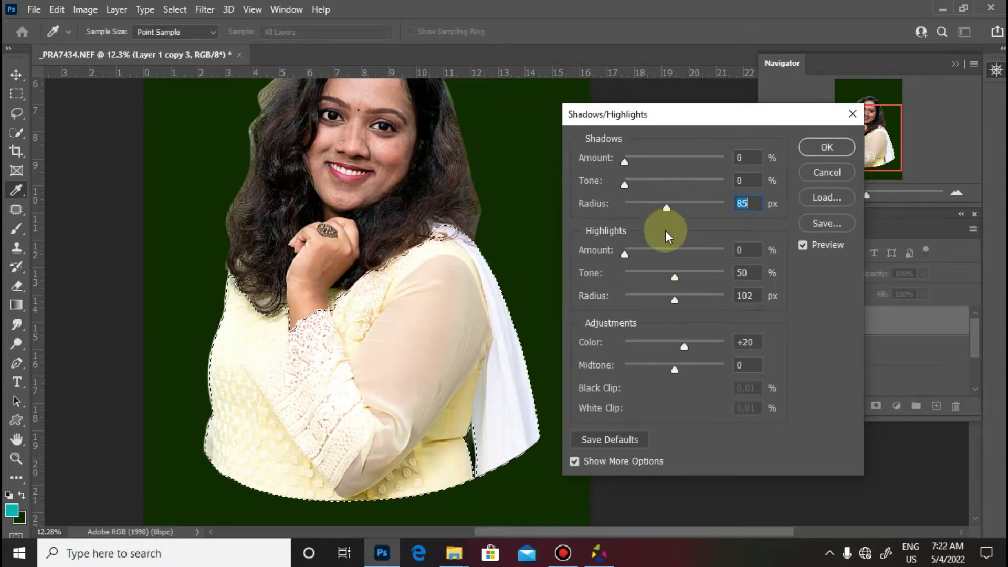
pyautogui.doubleClick(748, 254)
pyautogui.write('20')
pyautogui.moveTo(645, 254); pyautogui.dragTo(659, 253)
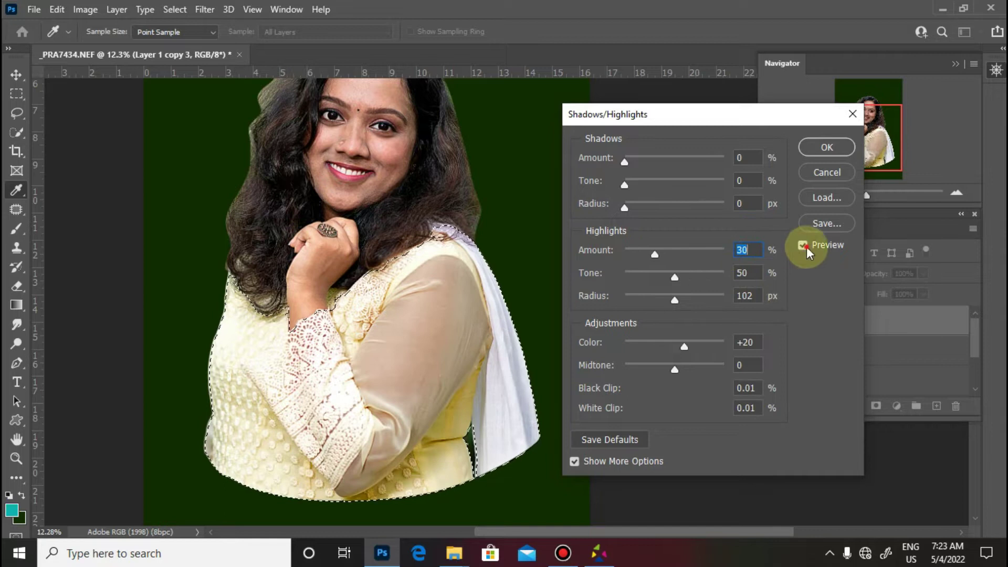
pyautogui.press('Return')
pyautogui.hotkey('ctrl', 'd')
# Step: Set up the Smudge tool with a size 65 brush at 20% strength for smoothing the face
pyautogui.moveTo(393, 283); pyautogui.dragTo(411, 398)
pyautogui.scroll(15, 408, 378)
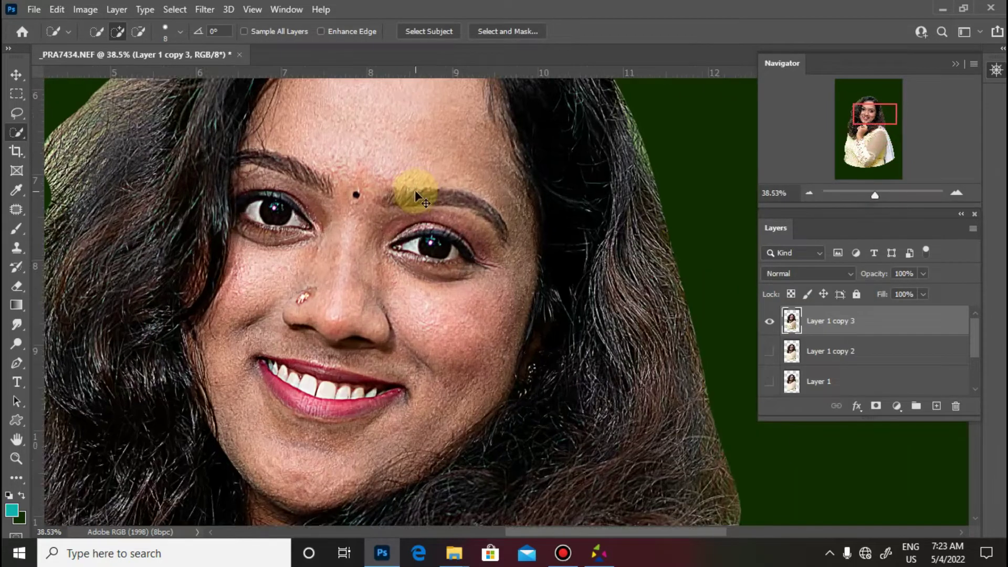
pyautogui.press('v')
pyautogui.click(17, 324)
pyautogui.rightClick(334, 236)
pyautogui.click(284, 32)
pyautogui.rightClick(381, 236)
pyautogui.click(488, 180)
pyautogui.click(308, 208)
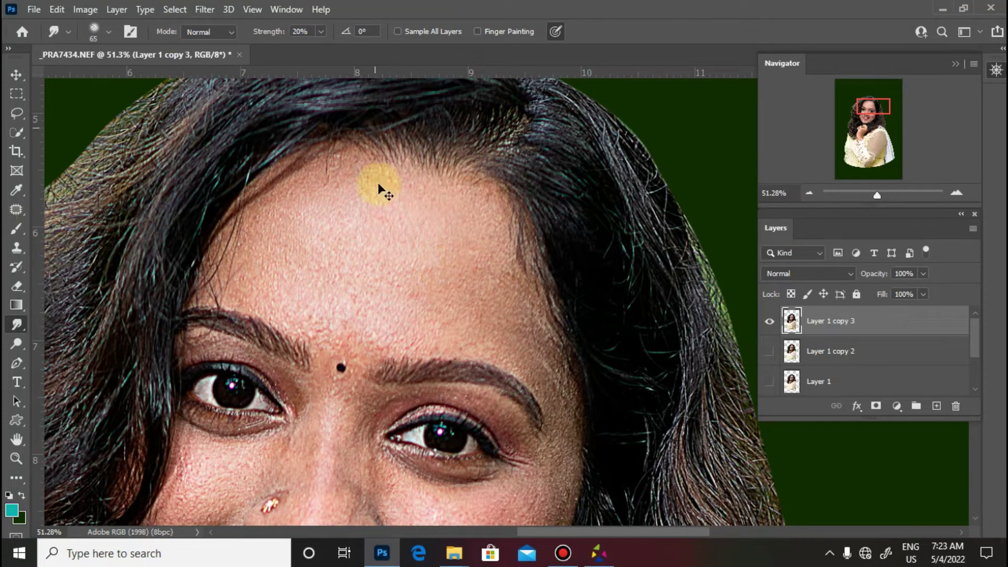
# Step: Smooth the left half of the forehead with the Smudge tool, using brush sizes from 100 to 125
pyautogui.scroll(2, 357, 205)
pyautogui.press(']')
pyautogui.moveTo(282, 84)
pyautogui.mouseDown()
pyautogui.moveTo(295, 125)
pyautogui.moveTo(303, 119)
pyautogui.moveTo(218, 170)
pyautogui.moveTo(311, 119)
pyautogui.moveTo(154, 245)
pyautogui.moveTo(140, 332)
pyautogui.moveTo(245, 180)
pyautogui.mouseUp()
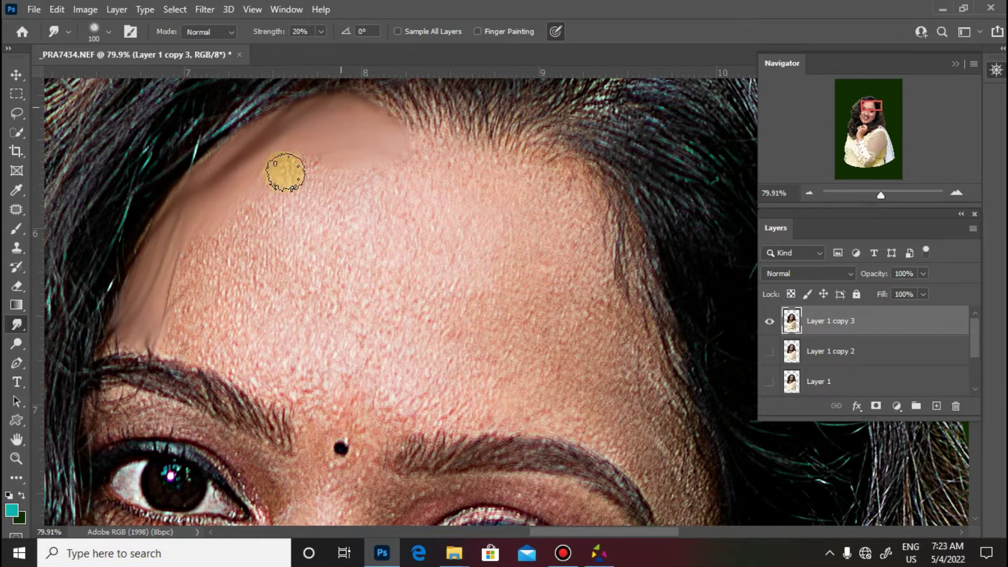
pyautogui.moveTo(369, 183)
pyautogui.mouseDown()
pyautogui.moveTo(344, 135)
pyautogui.moveTo(210, 193)
pyautogui.mouseUp()
pyautogui.moveTo(373, 180)
pyautogui.mouseDown()
pyautogui.moveTo(285, 208)
pyautogui.moveTo(281, 165)
pyautogui.moveTo(276, 232)
pyautogui.moveTo(191, 318)
pyautogui.moveTo(217, 342)
pyautogui.mouseUp()
pyautogui.moveTo(256, 371); pyautogui.dragTo(346, 331)
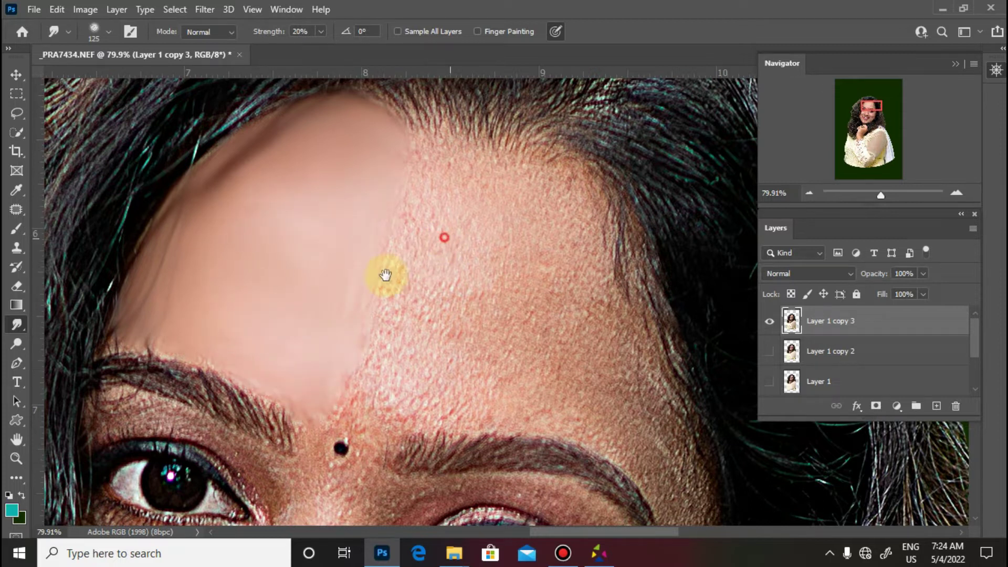
# Step: Blend the hairline above the middle of the forehead into the skin with a size 70 Smudge brush
pyautogui.moveTo(386, 274); pyautogui.dragTo(488, 359)
pyautogui.press('[')
pyautogui.press('[')
pyautogui.press('[')
pyautogui.press('[')
pyautogui.moveTo(312, 171); pyautogui.dragTo(355, 190)
pyautogui.moveTo(393, 222)
pyautogui.mouseDown()
pyautogui.moveTo(439, 210)
pyautogui.moveTo(339, 203)
pyautogui.mouseUp()
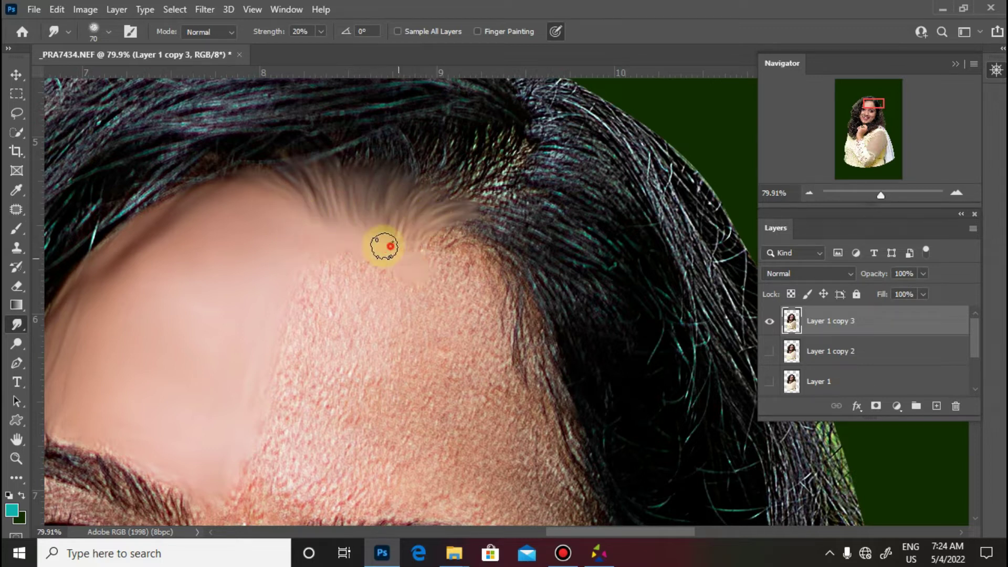
# Step: Smooth the right half of the forehead down to the eyebrow with a size 100 Smudge brush
pyautogui.moveTo(474, 291); pyautogui.dragTo(399, 180)
pyautogui.press(']')
pyautogui.press(']')
pyautogui.moveTo(426, 242)
pyautogui.mouseDown()
pyautogui.moveTo(411, 197)
pyautogui.moveTo(392, 223)
pyautogui.mouseUp()
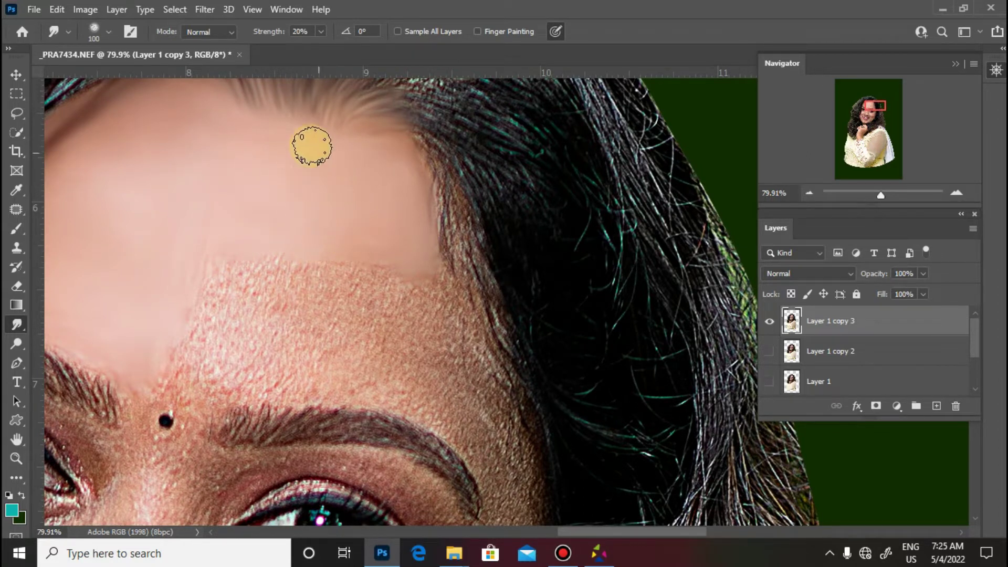
pyautogui.moveTo(439, 286)
pyautogui.mouseDown()
pyautogui.moveTo(427, 316)
pyautogui.moveTo(402, 280)
pyautogui.moveTo(337, 272)
pyautogui.mouseUp()
pyautogui.moveTo(394, 315)
pyautogui.mouseDown()
pyautogui.moveTo(417, 386)
pyautogui.moveTo(446, 332)
pyautogui.moveTo(366, 382)
pyautogui.moveTo(309, 364)
pyautogui.mouseUp()
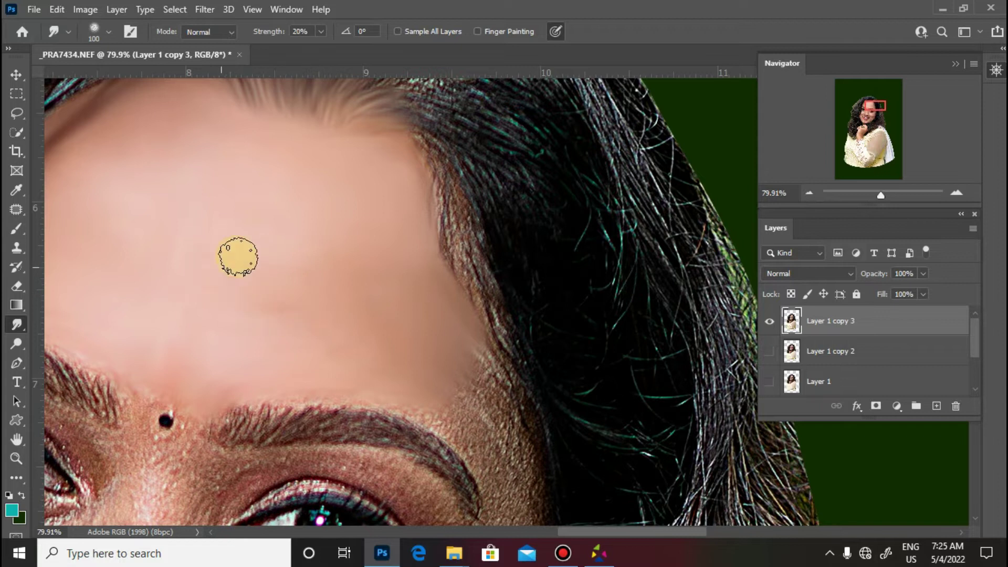
# Step: Smudge the skin along the outer end of the right-hand eyebrow with a size 50 brush
pyautogui.hotkey('ctrl', '-')
pyautogui.hotkey('ctrl', '-')
pyautogui.moveTo(453, 387); pyautogui.dragTo(318, 290)
pyautogui.moveTo(318, 290); pyautogui.dragTo(340, 292)
pyautogui.press('[')
pyautogui.press('[')
pyautogui.press('[')
pyautogui.press('[')
pyautogui.press('[')
pyautogui.moveTo(176, 277)
pyautogui.mouseDown()
pyautogui.moveTo(247, 285)
pyautogui.moveTo(353, 351)
pyautogui.moveTo(384, 357)
pyautogui.mouseUp()
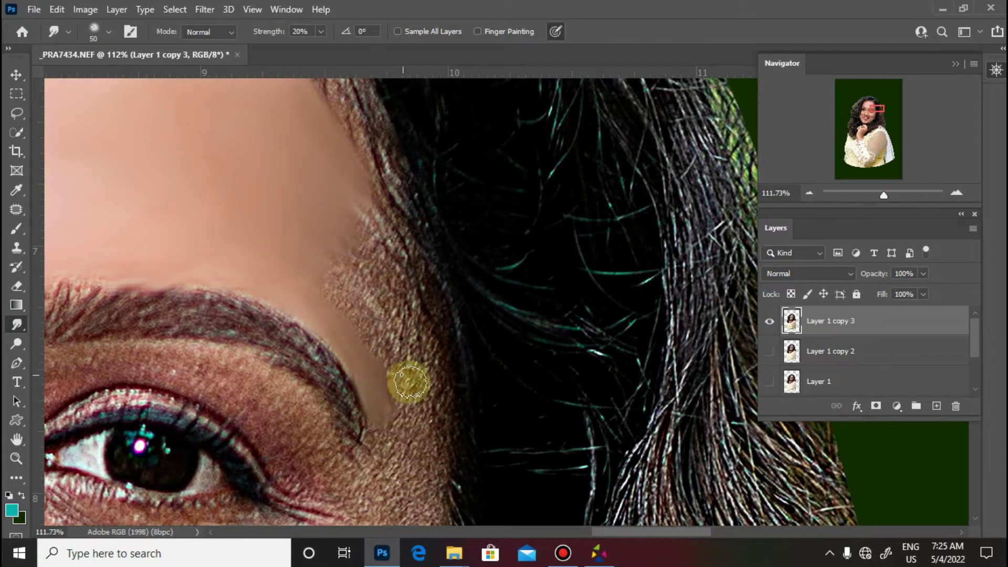
pyautogui.moveTo(393, 391)
pyautogui.mouseDown()
pyautogui.moveTo(346, 294)
pyautogui.moveTo(400, 392)
pyautogui.moveTo(339, 328)
pyautogui.moveTo(349, 258)
pyautogui.moveTo(412, 336)
pyautogui.moveTo(383, 302)
pyautogui.moveTo(436, 387)
pyautogui.moveTo(455, 394)
pyautogui.moveTo(394, 257)
pyautogui.moveTo(355, 210)
pyautogui.moveTo(403, 287)
pyautogui.moveTo(392, 214)
pyautogui.moveTo(445, 320)
pyautogui.mouseUp()
# Step: Blend the right-hand temple and its hairline smoothly into the forehead with a size 70 Smudge brush
pyautogui.moveTo(381, 100)
pyautogui.mouseDown()
pyautogui.moveTo(415, 222)
pyautogui.moveTo(473, 348)
pyautogui.moveTo(392, 248)
pyautogui.mouseUp()
pyautogui.press(']')
pyautogui.scroll(3, 391, 248)
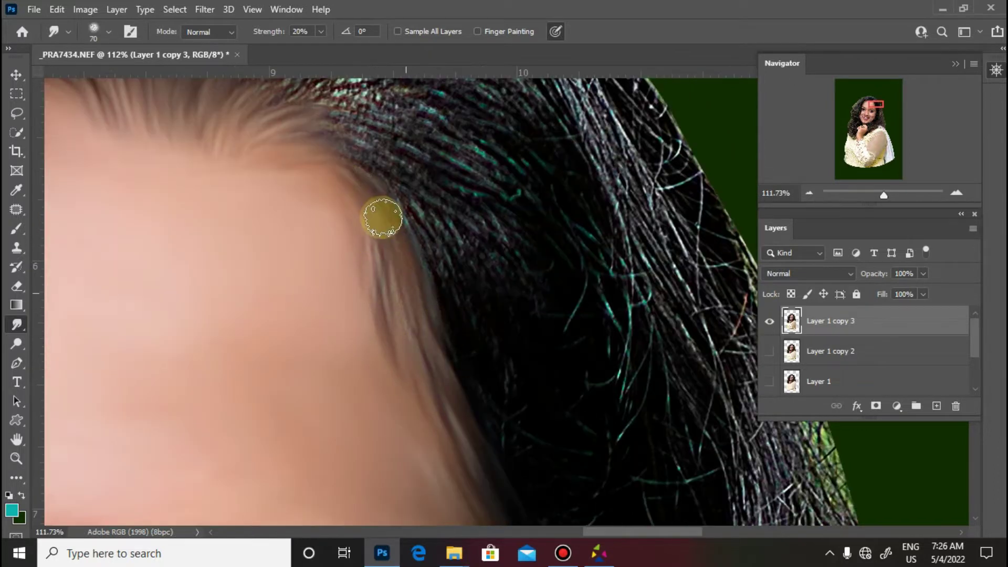
pyautogui.scroll(-5, 306, 405)
pyautogui.moveTo(428, 278)
pyautogui.mouseDown()
pyautogui.moveTo(377, 254)
pyautogui.moveTo(417, 304)
pyautogui.mouseUp()
pyautogui.moveTo(416, 235); pyautogui.dragTo(423, 356)
pyautogui.moveTo(417, 264); pyautogui.dragTo(364, 211)
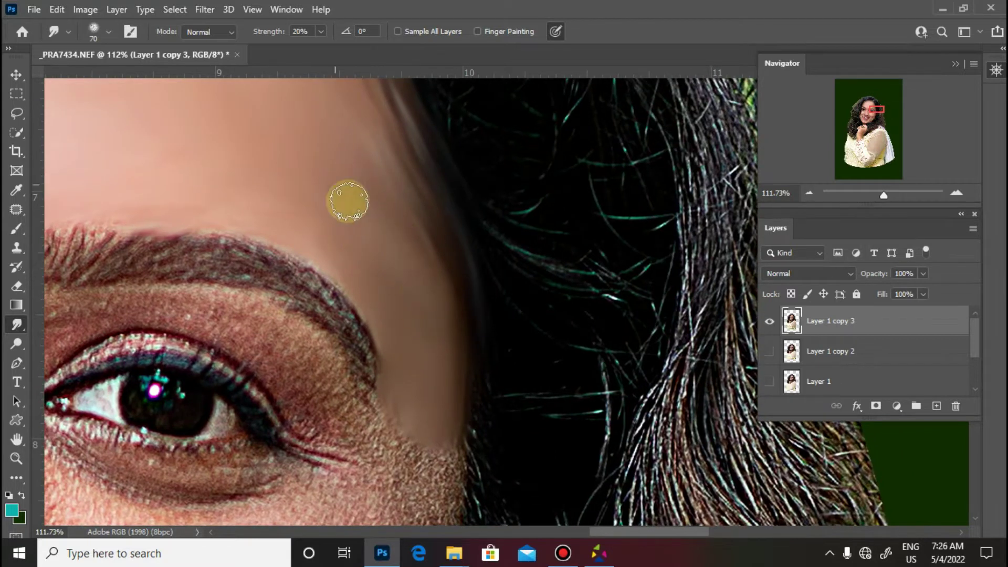
# Step: Smooth the skin beside the right-hand eye and below its eyebrow with a size 40 Smudge brush
pyautogui.scroll(-4, 364, 211)
pyautogui.press(']')
pyautogui.press('[')
pyautogui.press('[')
pyautogui.moveTo(385, 168); pyautogui.dragTo(360, 389)
pyautogui.moveTo(295, 189); pyautogui.dragTo(351, 236)
pyautogui.scroll(2, 196, 168)
pyautogui.moveTo(196, 169)
pyautogui.mouseDown()
pyautogui.moveTo(284, 184)
pyautogui.moveTo(355, 261)
pyautogui.moveTo(306, 281)
pyautogui.moveTo(211, 200)
pyautogui.moveTo(309, 271)
pyautogui.mouseUp()
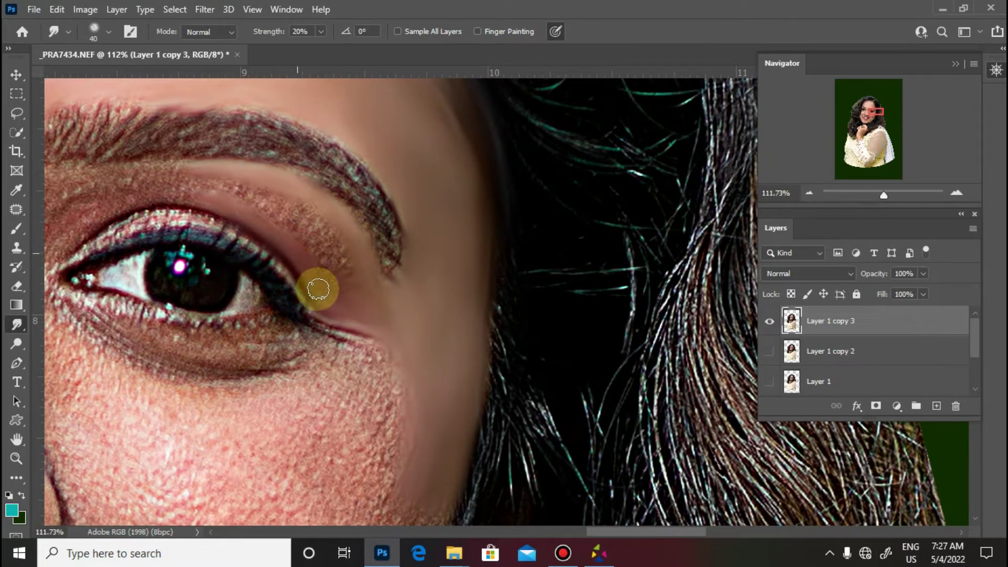
pyautogui.moveTo(350, 305)
pyautogui.mouseDown()
pyautogui.moveTo(293, 228)
pyautogui.moveTo(237, 197)
pyautogui.moveTo(354, 275)
pyautogui.moveTo(658, 281)
pyautogui.moveTo(321, 309)
pyautogui.mouseUp()
# Step: Smudge the right-hand eye's inner corner, lids and under-eye area smooth, starting with a size 50 brush
pyautogui.press(']')
pyautogui.press(']')
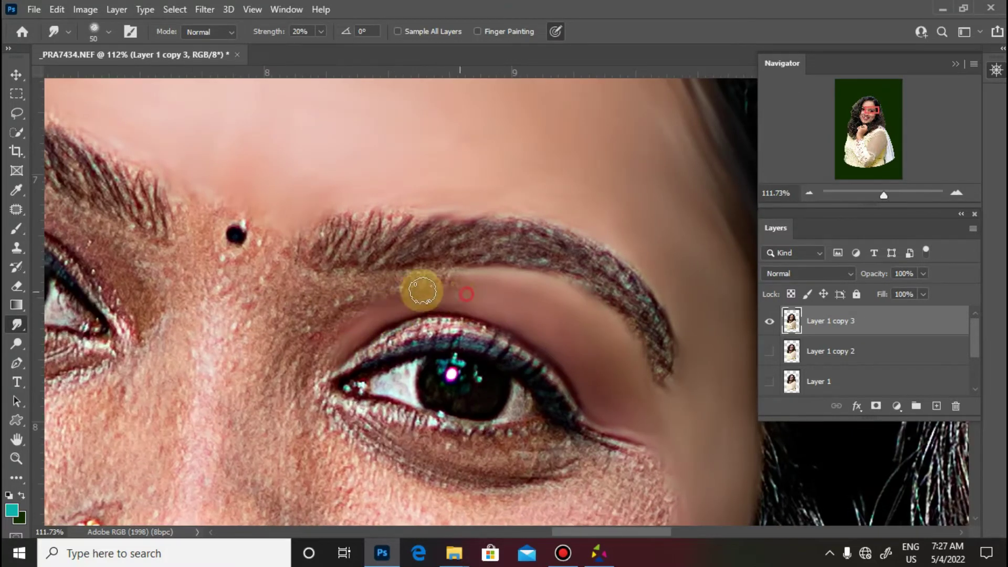
pyautogui.moveTo(301, 271)
pyautogui.mouseDown()
pyautogui.moveTo(364, 313)
pyautogui.moveTo(285, 234)
pyautogui.moveTo(270, 275)
pyautogui.moveTo(296, 336)
pyautogui.mouseUp()
pyautogui.moveTo(302, 383); pyautogui.dragTo(277, 282)
pyautogui.moveTo(302, 282)
pyautogui.mouseDown()
pyautogui.moveTo(360, 231)
pyautogui.moveTo(344, 247)
pyautogui.moveTo(434, 218)
pyautogui.moveTo(524, 255)
pyautogui.moveTo(560, 313)
pyautogui.moveTo(609, 348)
pyautogui.moveTo(441, 241)
pyautogui.moveTo(452, 226)
pyautogui.moveTo(335, 269)
pyautogui.moveTo(350, 270)
pyautogui.moveTo(370, 303)
pyautogui.moveTo(495, 300)
pyautogui.moveTo(433, 333)
pyautogui.moveTo(522, 333)
pyautogui.moveTo(466, 285)
pyautogui.moveTo(408, 286)
pyautogui.moveTo(420, 259)
pyautogui.moveTo(434, 293)
pyautogui.moveTo(462, 288)
pyautogui.moveTo(369, 326)
pyautogui.moveTo(471, 378)
pyautogui.moveTo(526, 372)
pyautogui.moveTo(509, 328)
pyautogui.moveTo(548, 356)
pyautogui.moveTo(411, 337)
pyautogui.moveTo(495, 360)
pyautogui.moveTo(604, 362)
pyautogui.mouseUp()
# Step: Smooth the right-hand cheek from under the eye down to the jawline with Smudge brushes of size 50 to 80
pyautogui.press('[')
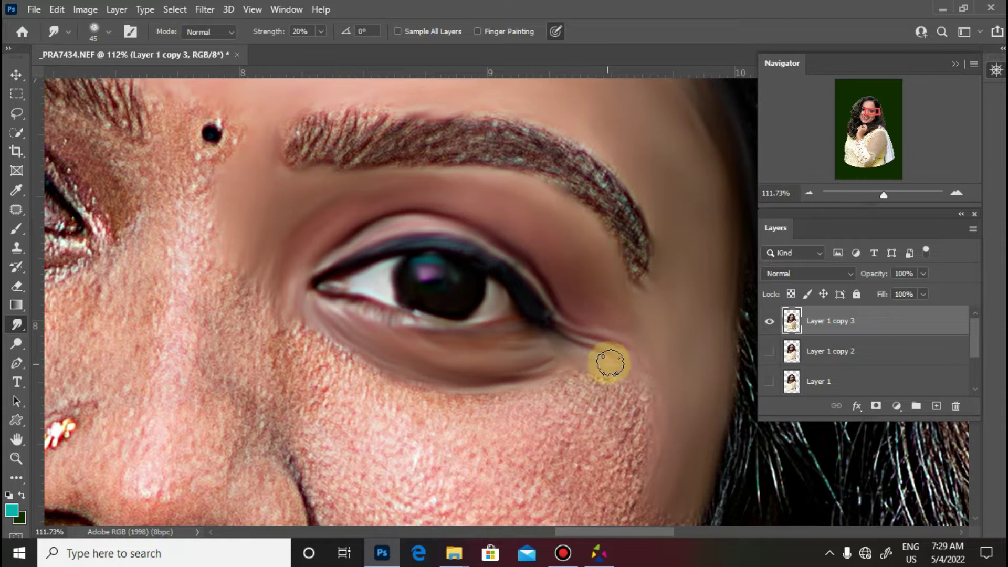
pyautogui.moveTo(587, 408); pyautogui.dragTo(547, 299)
pyautogui.press(']')
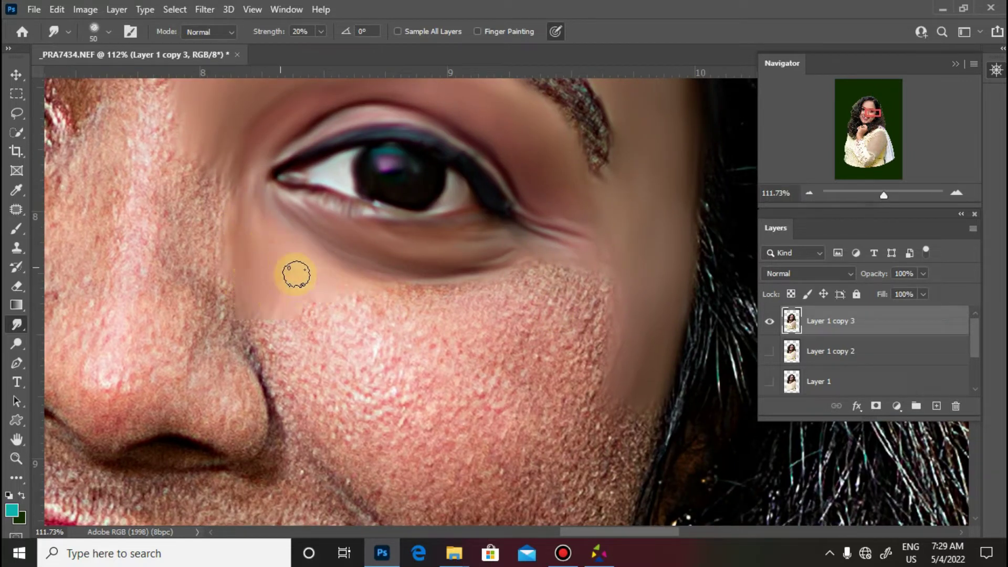
pyautogui.moveTo(348, 324)
pyautogui.mouseDown()
pyautogui.moveTo(472, 285)
pyautogui.moveTo(534, 282)
pyautogui.moveTo(603, 342)
pyautogui.moveTo(594, 299)
pyautogui.moveTo(533, 317)
pyautogui.moveTo(560, 352)
pyautogui.moveTo(442, 339)
pyautogui.mouseUp()
pyautogui.moveTo(297, 399)
pyautogui.mouseDown()
pyautogui.moveTo(341, 473)
pyautogui.moveTo(363, 459)
pyautogui.moveTo(449, 467)
pyautogui.moveTo(508, 395)
pyautogui.moveTo(456, 435)
pyautogui.mouseUp()
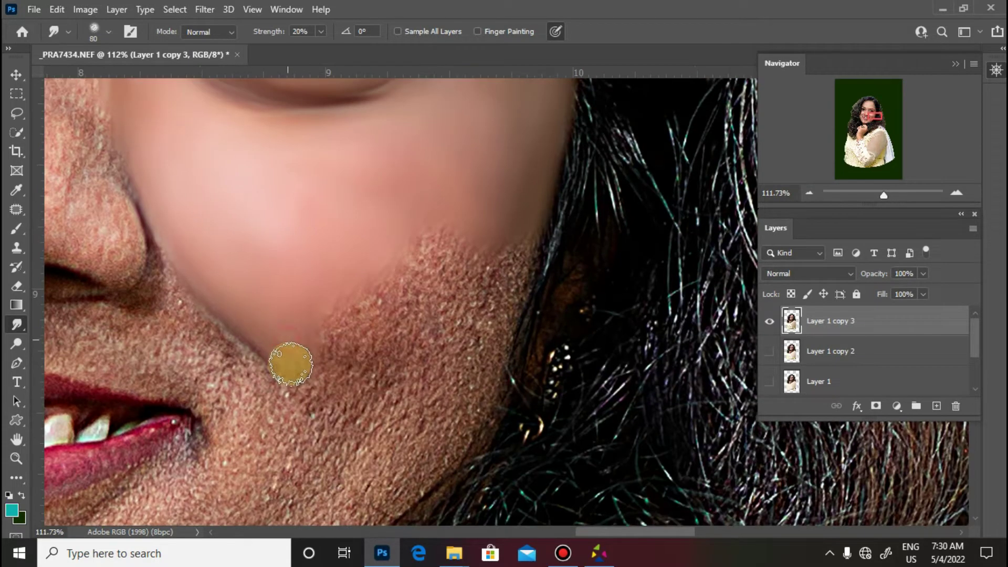
pyautogui.moveTo(288, 360)
pyautogui.mouseDown()
pyautogui.moveTo(356, 412)
pyautogui.moveTo(373, 450)
pyautogui.moveTo(437, 439)
pyautogui.moveTo(488, 403)
pyautogui.moveTo(522, 297)
pyautogui.moveTo(520, 238)
pyautogui.moveTo(490, 281)
pyautogui.moveTo(466, 360)
pyautogui.moveTo(326, 363)
pyautogui.moveTo(385, 257)
pyautogui.moveTo(436, 302)
pyautogui.moveTo(408, 356)
pyautogui.moveTo(428, 315)
pyautogui.moveTo(427, 227)
pyautogui.moveTo(460, 286)
pyautogui.mouseUp()
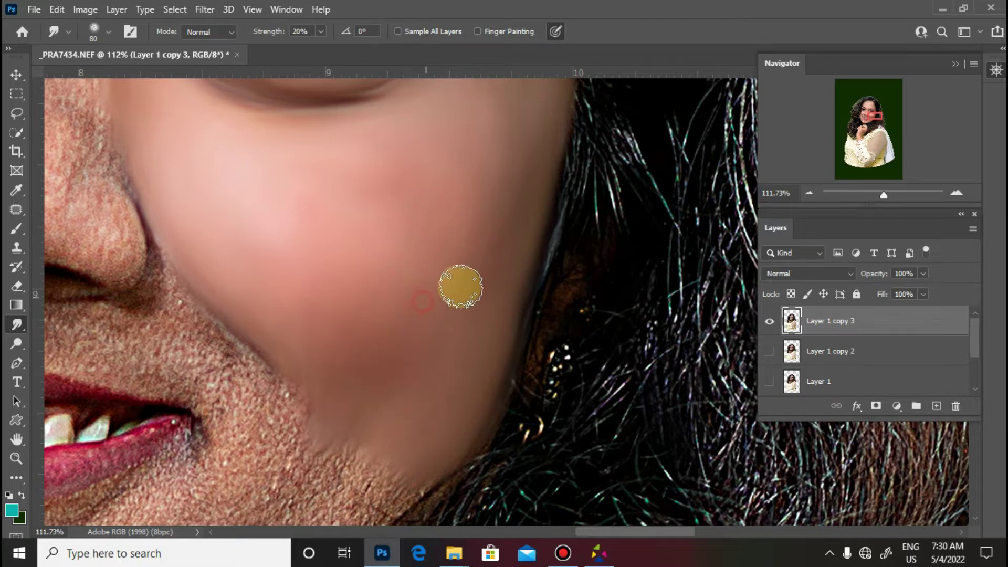
pyautogui.hotkey('ctrl', '-')
pyautogui.hotkey('ctrl', '-')
pyautogui.hotkey('ctrl', '-')
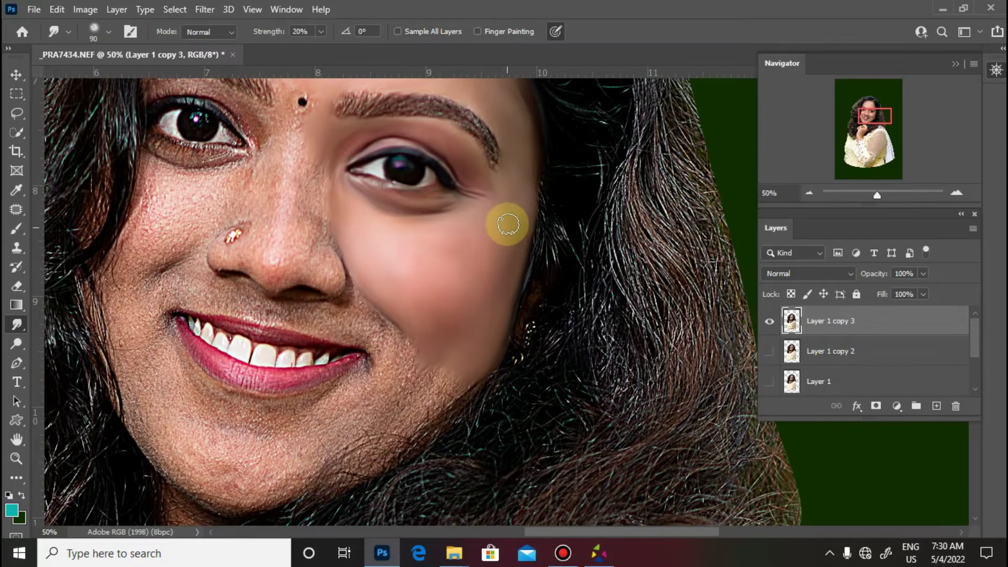
# Step: Finish the right-hand cheek and smooth the nose from its tip up to the bridge with Smudge brushes of size 40 to 60
pyautogui.moveTo(472, 237); pyautogui.dragTo(460, 244)
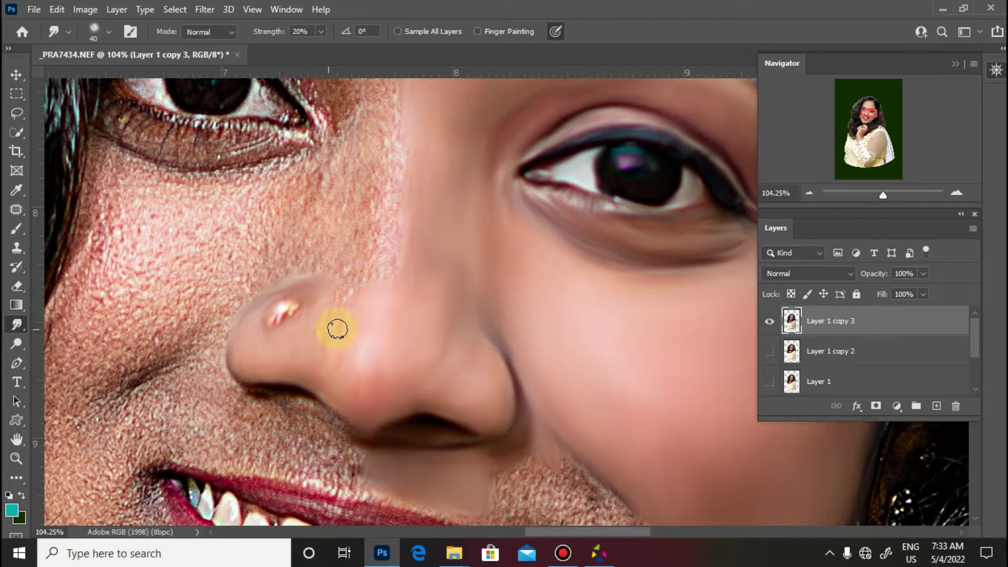
pyautogui.moveTo(417, 300); pyautogui.dragTo(395, 390)
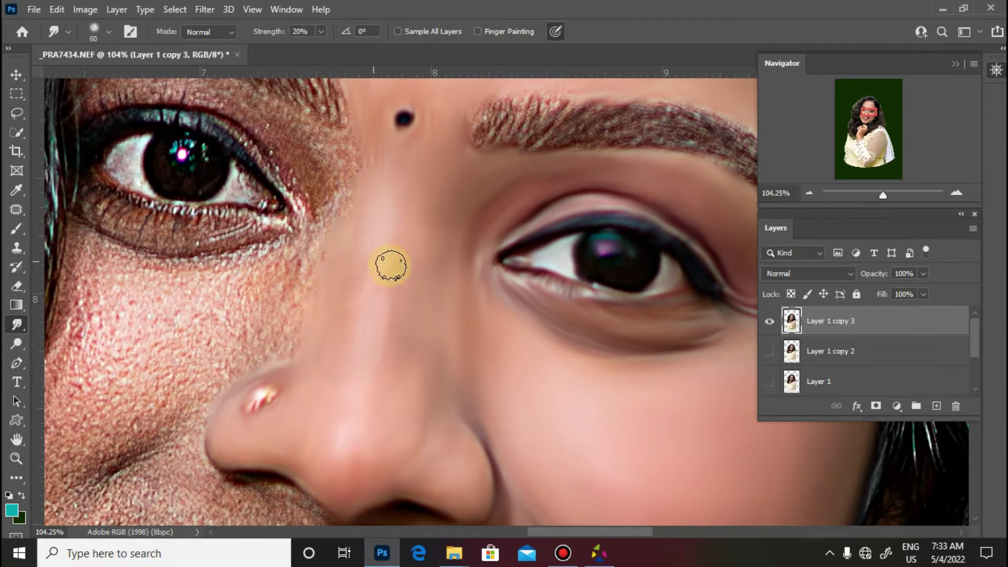
pyautogui.moveTo(391, 276); pyautogui.dragTo(360, 337)
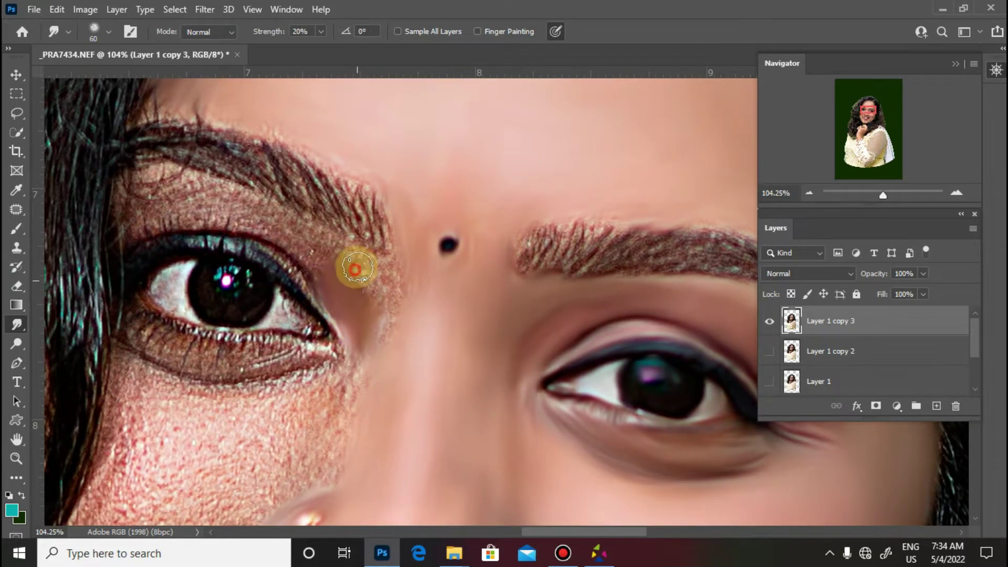
# Step: Smooth the skin between the left-hand eye and eyebrow, including the inner corner, with Smudge brushes of size 60 and 40
pyautogui.moveTo(305, 256)
pyautogui.mouseDown()
pyautogui.moveTo(358, 333)
pyautogui.moveTo(362, 367)
pyautogui.moveTo(380, 317)
pyautogui.moveTo(371, 339)
pyautogui.mouseUp()
pyautogui.press('[')
pyautogui.press('[')
pyautogui.press('[')
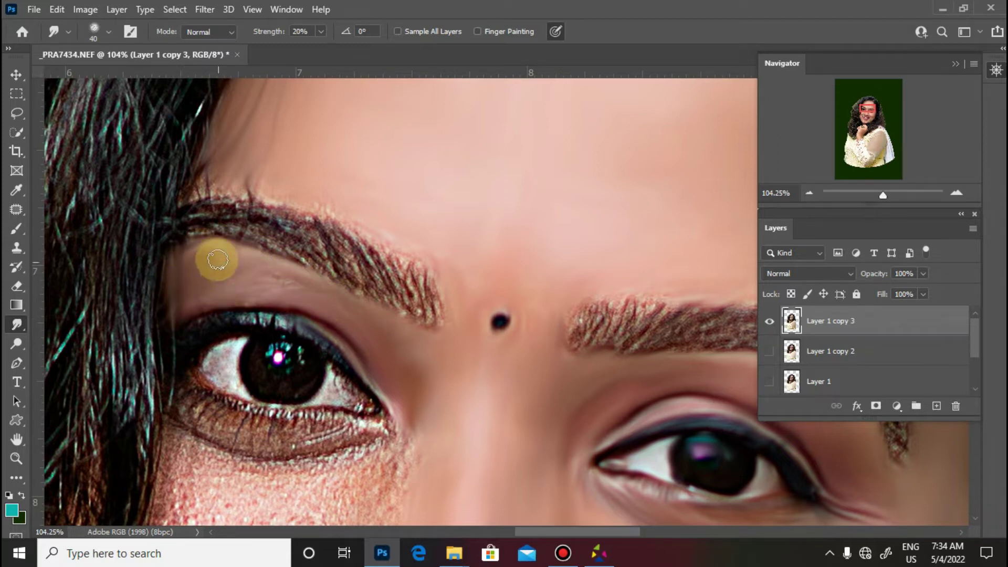
pyautogui.moveTo(424, 368); pyautogui.dragTo(448, 238)
# Step: Smooth the skin bordering the left-hand eye's lower lid and inner corner with Smudge brushes of size 30 to 45
pyautogui.press('[')
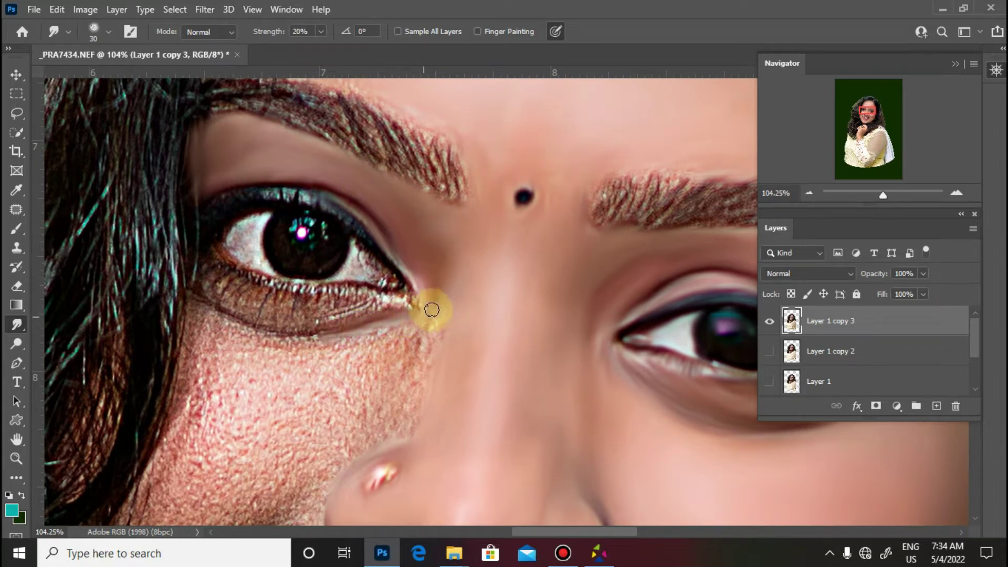
pyautogui.moveTo(248, 334)
pyautogui.mouseDown()
pyautogui.moveTo(192, 288)
pyautogui.moveTo(308, 339)
pyautogui.moveTo(208, 305)
pyautogui.moveTo(271, 374)
pyautogui.moveTo(194, 328)
pyautogui.moveTo(181, 371)
pyautogui.moveTo(208, 319)
pyautogui.moveTo(203, 379)
pyautogui.mouseUp()
pyautogui.press(']')
pyautogui.press(']')
pyautogui.press(']')
pyautogui.press(']')
pyautogui.moveTo(197, 314)
pyautogui.mouseDown()
pyautogui.moveTo(307, 342)
pyautogui.moveTo(407, 333)
pyautogui.mouseUp()
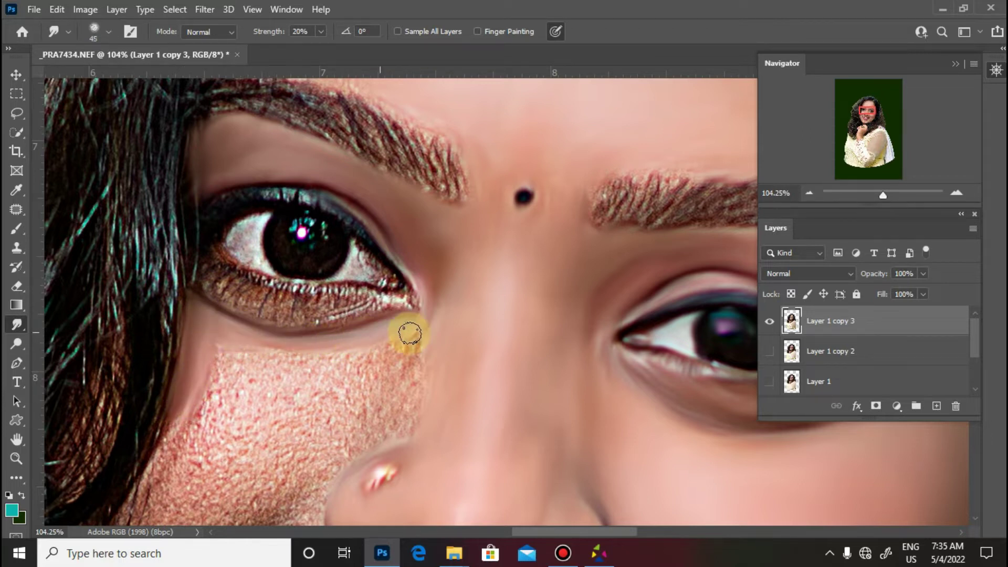
# Step: Smudge the left-hand cheek smooth from under the eye to the laugh line with a size 70 brush
pyautogui.press(']')
pyautogui.press(']')
pyautogui.press(']')
pyautogui.moveTo(189, 431); pyautogui.dragTo(221, 364)
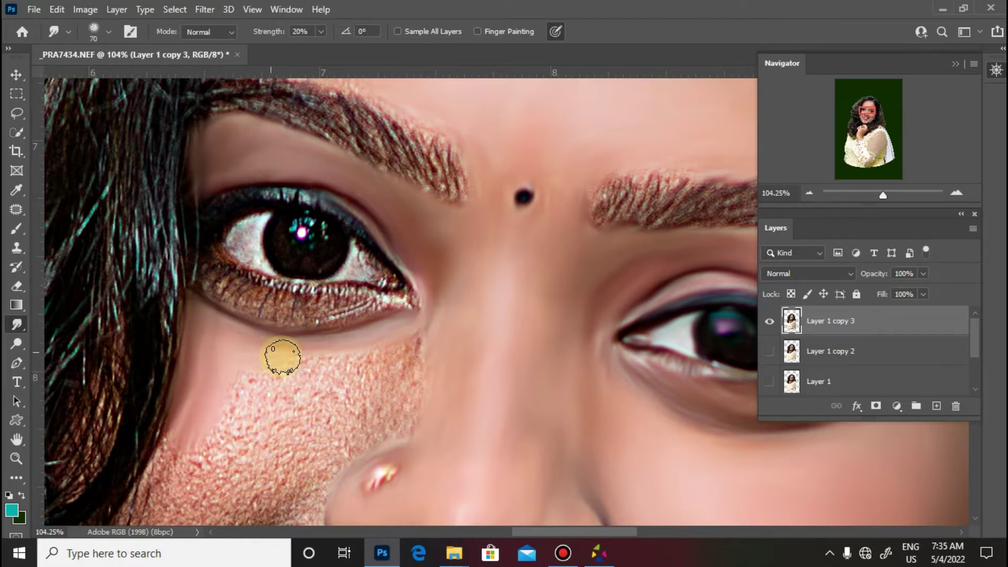
pyautogui.moveTo(479, 385); pyautogui.dragTo(577, 256)
pyautogui.moveTo(467, 298); pyautogui.dragTo(447, 318)
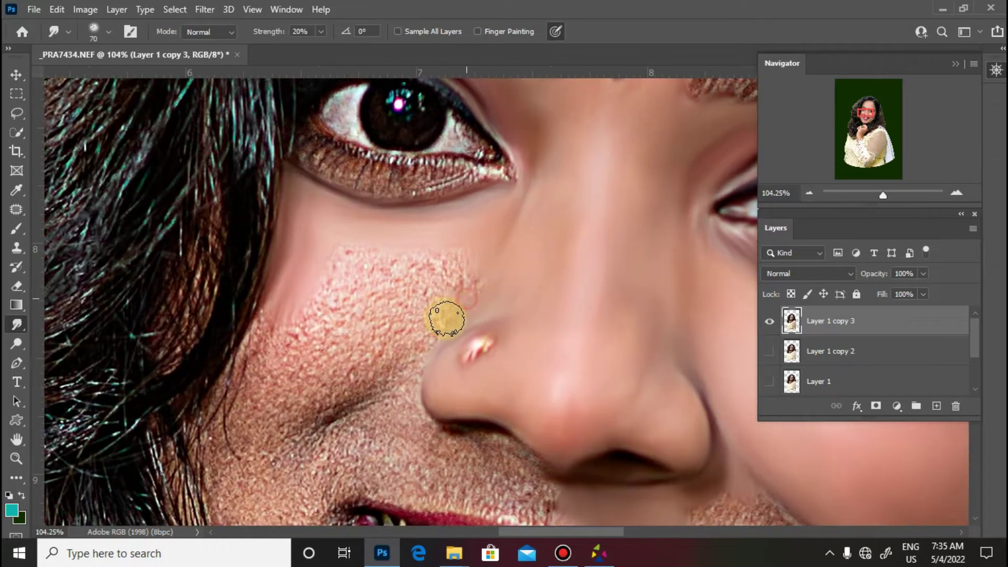
pyautogui.moveTo(397, 372)
pyautogui.mouseDown()
pyautogui.moveTo(332, 412)
pyautogui.moveTo(349, 389)
pyautogui.moveTo(338, 383)
pyautogui.moveTo(366, 386)
pyautogui.moveTo(289, 423)
pyautogui.moveTo(260, 351)
pyautogui.moveTo(220, 411)
pyautogui.moveTo(253, 393)
pyautogui.moveTo(245, 449)
pyautogui.mouseUp()
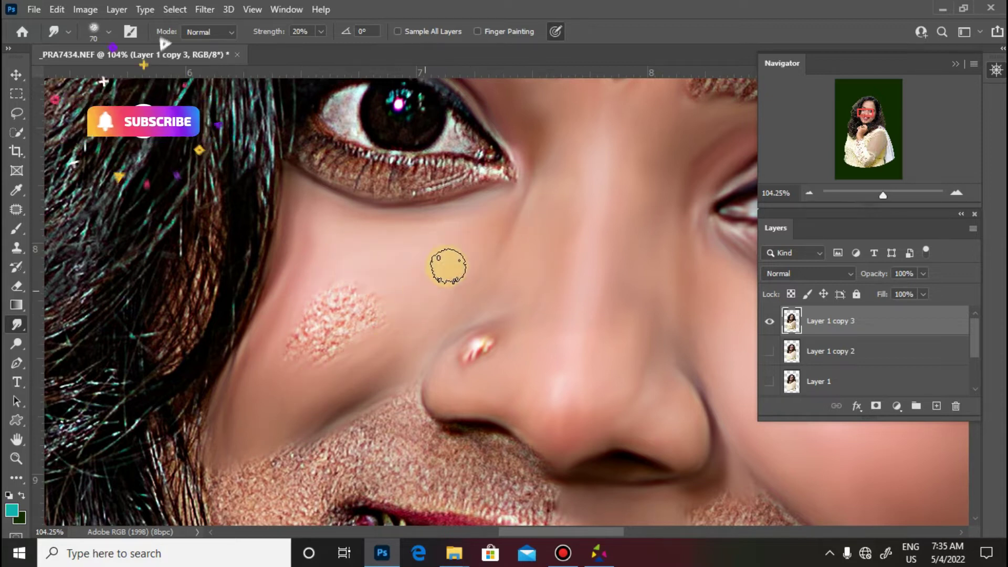
pyautogui.moveTo(445, 263); pyautogui.dragTo(348, 312)
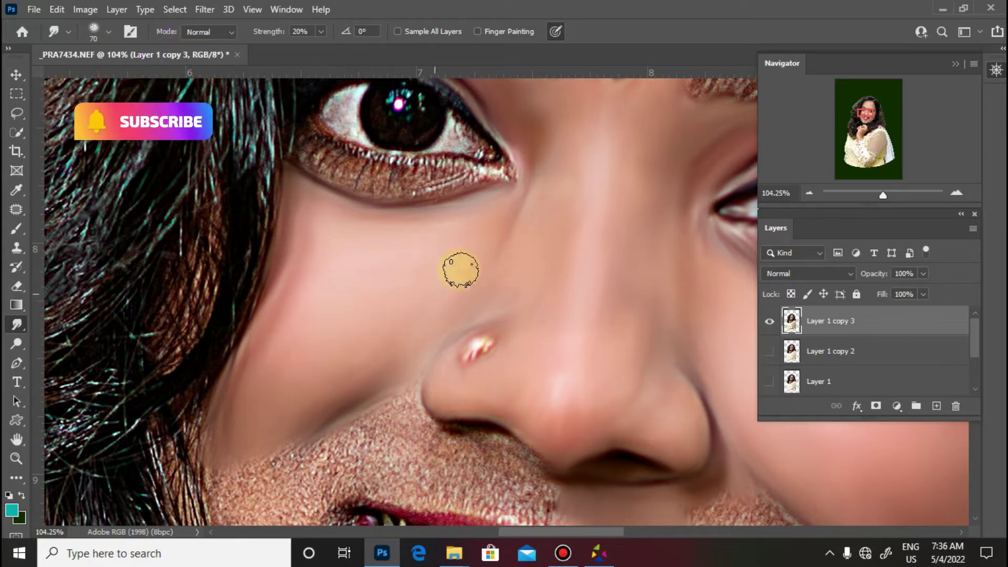
# Step: Smooth the left-hand jaw beside the mouth and the chin below the lower lip, starting with a size 70 Smudge brush
pyautogui.scroll(-5, 460, 269)
pyautogui.moveTo(334, 298)
pyautogui.mouseDown()
pyautogui.moveTo(294, 321)
pyautogui.moveTo(290, 385)
pyautogui.moveTo(308, 385)
pyautogui.moveTo(285, 415)
pyautogui.moveTo(246, 429)
pyautogui.moveTo(283, 328)
pyautogui.moveTo(193, 334)
pyautogui.moveTo(216, 395)
pyautogui.mouseUp()
pyautogui.moveTo(277, 475); pyautogui.dragTo(227, 313)
pyautogui.moveTo(158, 290)
pyautogui.mouseDown()
pyautogui.moveTo(193, 381)
pyautogui.moveTo(169, 405)
pyautogui.moveTo(203, 443)
pyautogui.moveTo(198, 334)
pyautogui.mouseUp()
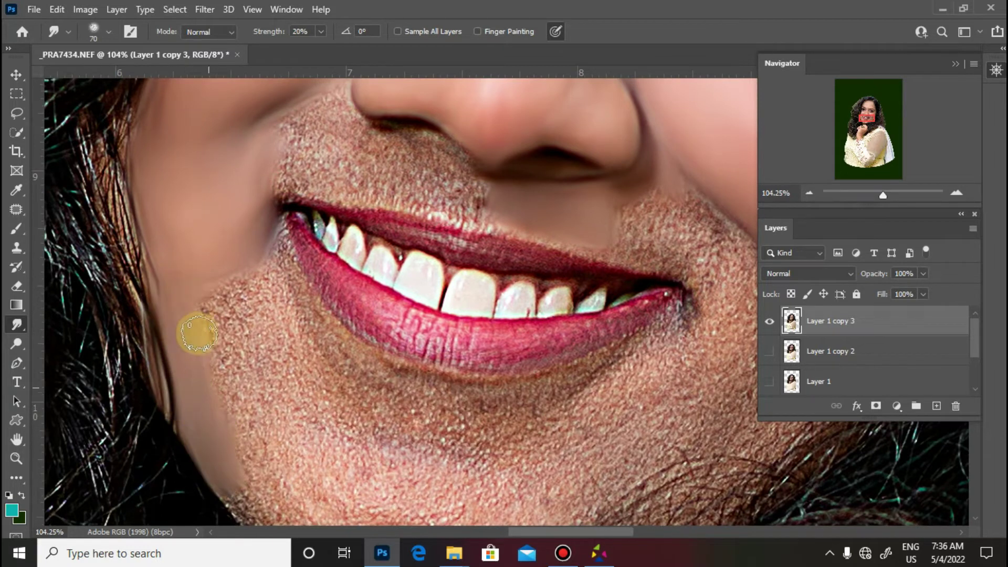
pyautogui.moveTo(283, 225)
pyautogui.mouseDown()
pyautogui.moveTo(289, 265)
pyautogui.moveTo(317, 290)
pyautogui.moveTo(286, 233)
pyautogui.moveTo(259, 230)
pyautogui.moveTo(292, 289)
pyautogui.moveTo(275, 262)
pyautogui.moveTo(319, 317)
pyautogui.moveTo(378, 368)
pyautogui.mouseUp()
pyautogui.moveTo(439, 386)
pyautogui.mouseDown()
pyautogui.moveTo(412, 388)
pyautogui.moveTo(338, 339)
pyautogui.moveTo(306, 344)
pyautogui.moveTo(278, 287)
pyautogui.mouseUp()
# Step: Blend the chin up to the right-hand mouth corner with Smudge brushes of size 60 and 30
pyautogui.press(']')
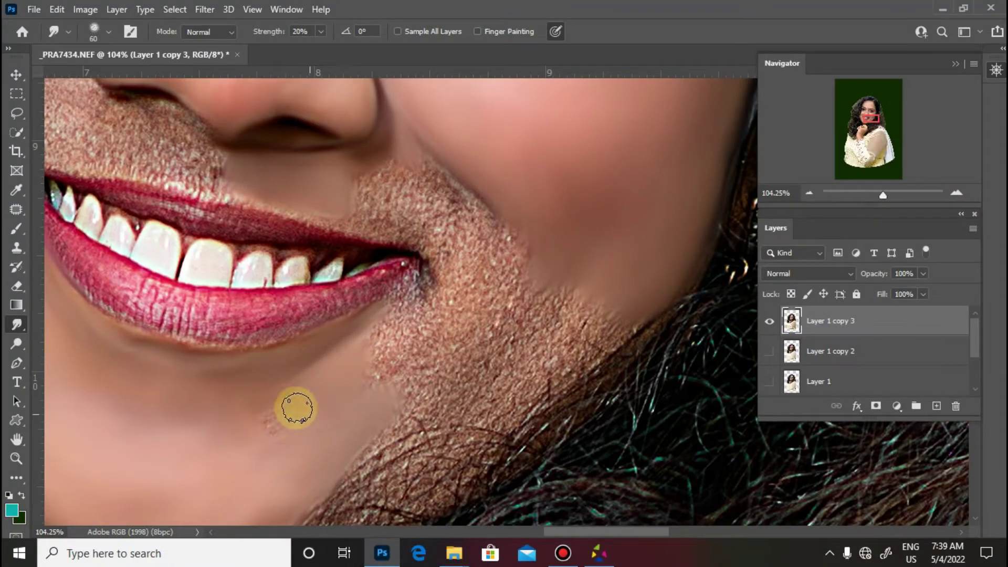
pyautogui.moveTo(297, 408)
pyautogui.mouseDown()
pyautogui.moveTo(351, 395)
pyautogui.moveTo(387, 331)
pyautogui.moveTo(408, 354)
pyautogui.moveTo(412, 341)
pyautogui.moveTo(397, 355)
pyautogui.moveTo(417, 275)
pyautogui.mouseUp()
pyautogui.press('[')
pyautogui.press('[')
pyautogui.press('[')
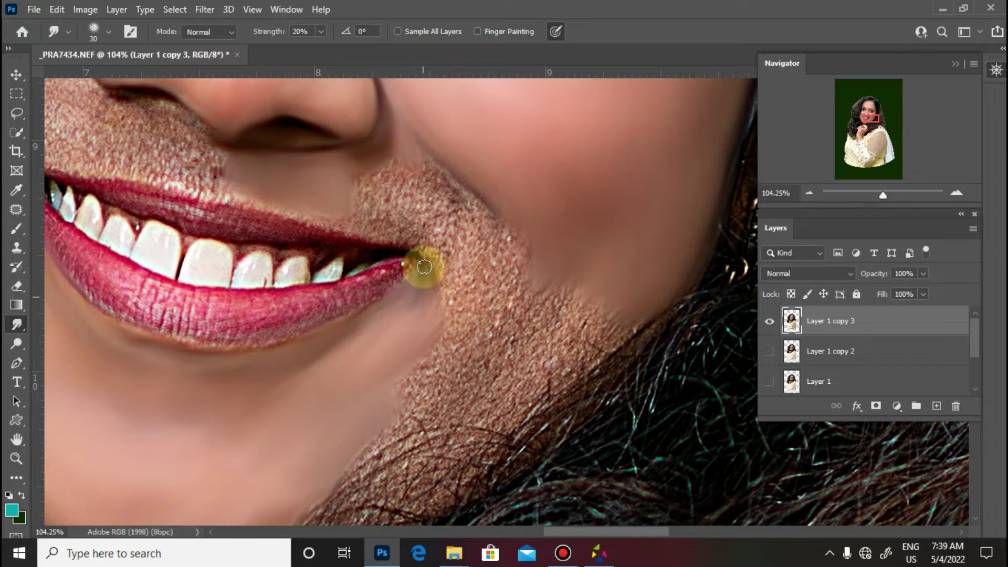
pyautogui.moveTo(408, 358); pyautogui.dragTo(336, 176)
# Step: Smudge the right-hand lower cheek and jawline beside the mouth into smooth skin
pyautogui.press(']')
pyautogui.press(']')
pyautogui.press(']')
pyautogui.moveTo(249, 338)
pyautogui.mouseDown()
pyautogui.moveTo(212, 376)
pyautogui.moveTo(332, 324)
pyautogui.mouseUp()
pyautogui.moveTo(227, 362)
pyautogui.mouseDown()
pyautogui.moveTo(258, 326)
pyautogui.moveTo(294, 311)
pyautogui.moveTo(359, 316)
pyautogui.moveTo(391, 300)
pyautogui.moveTo(393, 313)
pyautogui.moveTo(348, 273)
pyautogui.moveTo(371, 284)
pyautogui.moveTo(357, 241)
pyautogui.mouseUp()
pyautogui.moveTo(318, 312)
pyautogui.mouseDown()
pyautogui.moveTo(268, 396)
pyautogui.moveTo(258, 439)
pyautogui.mouseUp()
pyautogui.moveTo(261, 374)
pyautogui.mouseDown()
pyautogui.moveTo(307, 291)
pyautogui.moveTo(310, 329)
pyautogui.moveTo(333, 357)
pyautogui.moveTo(257, 404)
pyautogui.moveTo(418, 330)
pyautogui.moveTo(501, 262)
pyautogui.moveTo(529, 270)
pyautogui.moveTo(420, 391)
pyautogui.moveTo(381, 390)
pyautogui.moveTo(367, 407)
pyautogui.moveTo(478, 294)
pyautogui.moveTo(340, 355)
pyautogui.moveTo(377, 357)
pyautogui.moveTo(415, 307)
pyautogui.moveTo(492, 254)
pyautogui.moveTo(472, 289)
pyautogui.moveTo(487, 269)
pyautogui.moveTo(329, 335)
pyautogui.moveTo(315, 316)
pyautogui.moveTo(255, 331)
pyautogui.moveTo(371, 321)
pyautogui.moveTo(325, 269)
pyautogui.moveTo(454, 235)
pyautogui.moveTo(378, 319)
pyautogui.moveTo(337, 288)
pyautogui.mouseUp()
pyautogui.press(']')
pyautogui.moveTo(345, 253)
pyautogui.mouseDown()
pyautogui.moveTo(356, 405)
pyautogui.moveTo(351, 350)
pyautogui.moveTo(417, 337)
pyautogui.moveTo(362, 288)
pyautogui.moveTo(205, 315)
pyautogui.mouseUp()
# Step: Smooth the skin between the upper lip and the right-hand laugh line with Smudge brushes of size 60 and 40
pyautogui.press('[')
pyautogui.press('[')
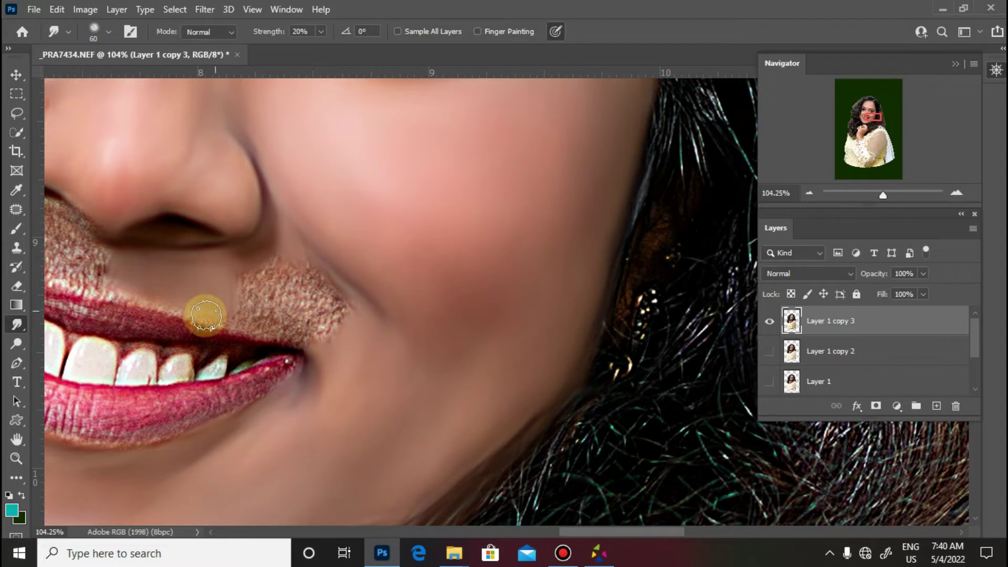
pyautogui.moveTo(294, 336)
pyautogui.mouseDown()
pyautogui.moveTo(179, 309)
pyautogui.moveTo(313, 346)
pyautogui.moveTo(237, 310)
pyautogui.moveTo(267, 265)
pyautogui.moveTo(227, 284)
pyautogui.moveTo(309, 270)
pyautogui.mouseUp()
pyautogui.press(']')
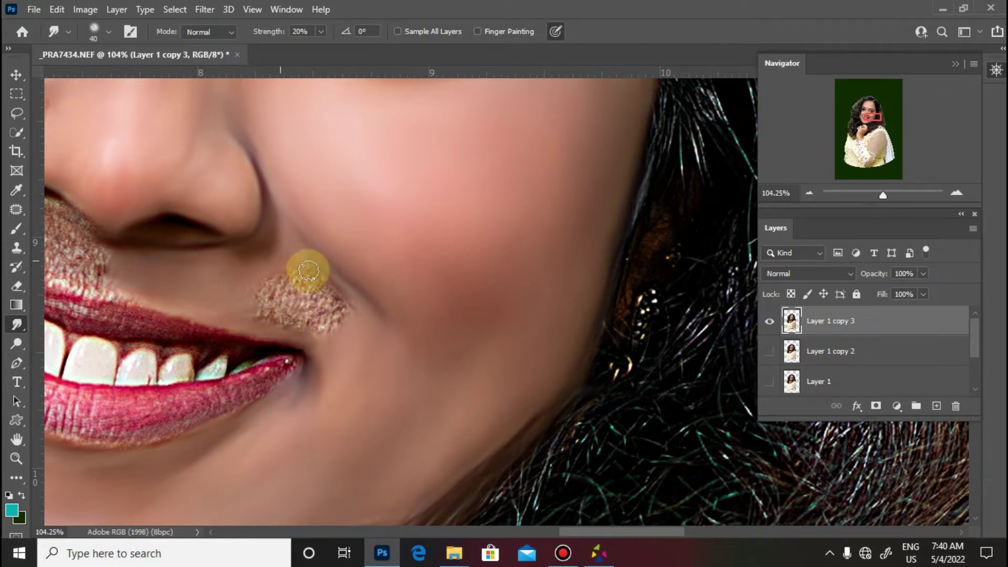
pyautogui.moveTo(355, 319)
pyautogui.mouseDown()
pyautogui.moveTo(280, 326)
pyautogui.moveTo(263, 314)
pyautogui.moveTo(342, 315)
pyautogui.moveTo(308, 323)
pyautogui.moveTo(291, 278)
pyautogui.moveTo(264, 284)
pyautogui.moveTo(288, 290)
pyautogui.moveTo(283, 318)
pyautogui.moveTo(320, 329)
pyautogui.moveTo(337, 294)
pyautogui.moveTo(249, 313)
pyautogui.moveTo(313, 314)
pyautogui.moveTo(339, 334)
pyautogui.moveTo(301, 232)
pyautogui.moveTo(393, 342)
pyautogui.mouseUp()
# Step: Smooth the skin around the left-hand mouth corner with progressively smaller Smudge brushes
pyautogui.moveTo(52, 236)
pyautogui.mouseDown()
pyautogui.moveTo(252, 299)
pyautogui.moveTo(268, 295)
pyautogui.mouseUp()
pyautogui.moveTo(158, 310); pyautogui.dragTo(275, 315)
pyautogui.press('[')
pyautogui.press('[')
pyautogui.press('[')
pyautogui.press('[')
pyautogui.press(']')
pyautogui.moveTo(229, 352)
pyautogui.mouseDown()
pyautogui.moveTo(291, 336)
pyautogui.moveTo(240, 337)
pyautogui.moveTo(250, 328)
pyautogui.moveTo(228, 304)
pyautogui.moveTo(227, 321)
pyautogui.moveTo(278, 276)
pyautogui.moveTo(245, 297)
pyautogui.moveTo(235, 321)
pyautogui.moveTo(240, 282)
pyautogui.moveTo(268, 262)
pyautogui.moveTo(269, 212)
pyautogui.moveTo(281, 220)
pyautogui.moveTo(225, 196)
pyautogui.moveTo(262, 166)
pyautogui.moveTo(144, 216)
pyautogui.moveTo(290, 132)
pyautogui.moveTo(288, 243)
pyautogui.moveTo(318, 320)
pyautogui.moveTo(307, 301)
pyautogui.mouseUp()
# Step: Smudge the lower edge of the left-hand nostril clean with a size 20 brush
pyautogui.press('space')
pyautogui.moveTo(428, 215); pyautogui.dragTo(339, 344)
pyautogui.press('[')
pyautogui.press('[')
pyautogui.moveTo(311, 273)
pyautogui.mouseDown()
pyautogui.moveTo(355, 306)
pyautogui.moveTo(421, 306)
pyautogui.moveTo(376, 295)
pyautogui.moveTo(484, 306)
pyautogui.moveTo(561, 382)
pyautogui.mouseUp()
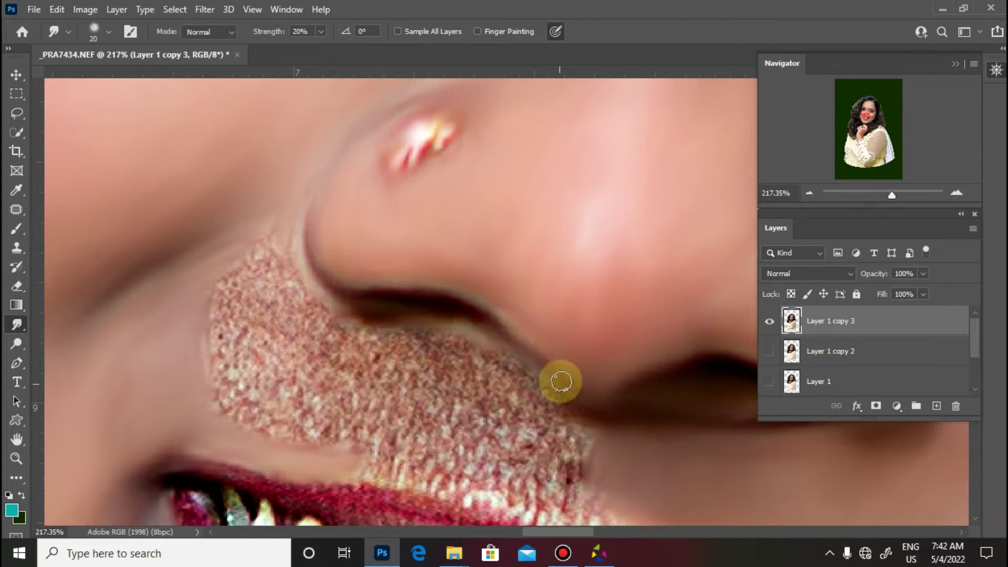
pyautogui.moveTo(576, 421)
pyautogui.mouseDown()
pyautogui.moveTo(461, 344)
pyautogui.moveTo(411, 333)
pyautogui.moveTo(527, 411)
pyautogui.mouseUp()
# Step: Smooth the remaining textured skin between the nose and upper lip with Smudge brushes up to size 40
pyautogui.press('space')
pyautogui.press(']')
pyautogui.press(']')
pyautogui.press(']')
pyautogui.moveTo(381, 470)
pyautogui.mouseDown()
pyautogui.moveTo(334, 349)
pyautogui.moveTo(413, 361)
pyautogui.mouseUp()
pyautogui.moveTo(469, 372)
pyautogui.mouseDown()
pyautogui.moveTo(568, 401)
pyautogui.moveTo(319, 321)
pyautogui.moveTo(403, 343)
pyautogui.moveTo(538, 339)
pyautogui.moveTo(522, 304)
pyautogui.moveTo(485, 301)
pyautogui.moveTo(534, 340)
pyautogui.moveTo(637, 388)
pyautogui.mouseUp()
pyautogui.press(']')
pyautogui.moveTo(349, 234)
pyautogui.mouseDown()
pyautogui.moveTo(409, 244)
pyautogui.moveTo(383, 295)
pyautogui.moveTo(409, 259)
pyautogui.mouseUp()
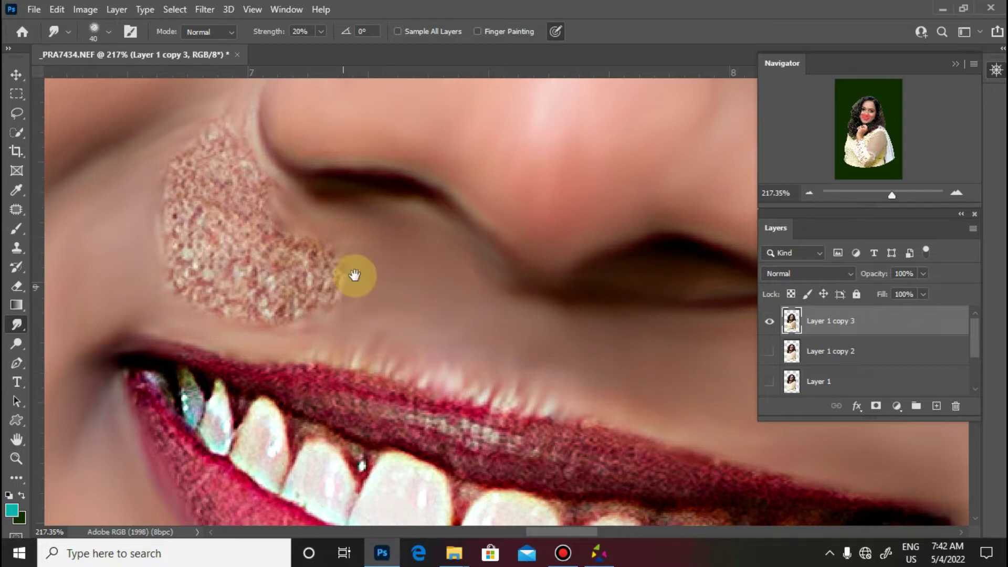
pyautogui.moveTo(354, 277); pyautogui.dragTo(473, 302)
pyautogui.moveTo(315, 291); pyautogui.dragTo(324, 329)
pyautogui.moveTo(390, 340)
pyautogui.mouseDown()
pyautogui.moveTo(443, 327)
pyautogui.moveTo(295, 296)
pyautogui.moveTo(430, 339)
pyautogui.moveTo(424, 303)
pyautogui.moveTo(490, 267)
pyautogui.moveTo(366, 210)
pyautogui.moveTo(349, 154)
pyautogui.moveTo(279, 201)
pyautogui.moveTo(346, 138)
pyautogui.moveTo(387, 225)
pyautogui.moveTo(357, 162)
pyautogui.moveTo(296, 209)
pyautogui.moveTo(288, 283)
pyautogui.moveTo(326, 237)
pyautogui.moveTo(342, 244)
pyautogui.moveTo(287, 321)
pyautogui.moveTo(390, 280)
pyautogui.moveTo(387, 235)
pyautogui.moveTo(410, 319)
pyautogui.mouseUp()
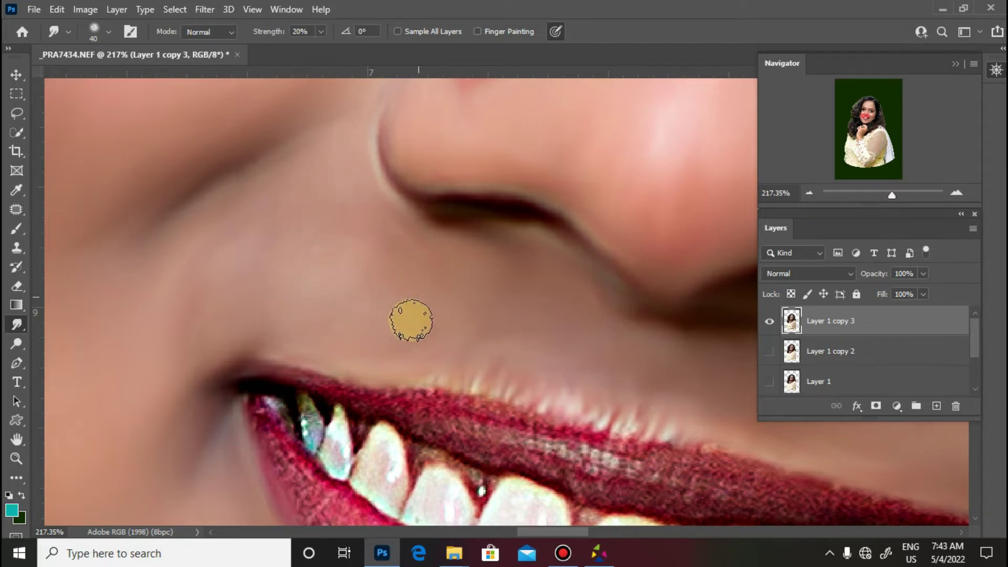
# Step: Soften the light fringe along the upper lip's top edge with Smudge brushes of size 9 and 25
pyautogui.hotkey('ctrl', '-')
pyautogui.hotkey('ctrl', '-')
pyautogui.hotkey('ctrl', '-')
pyautogui.hotkey('ctrl', '-')
pyautogui.hotkey('ctrl', '-')
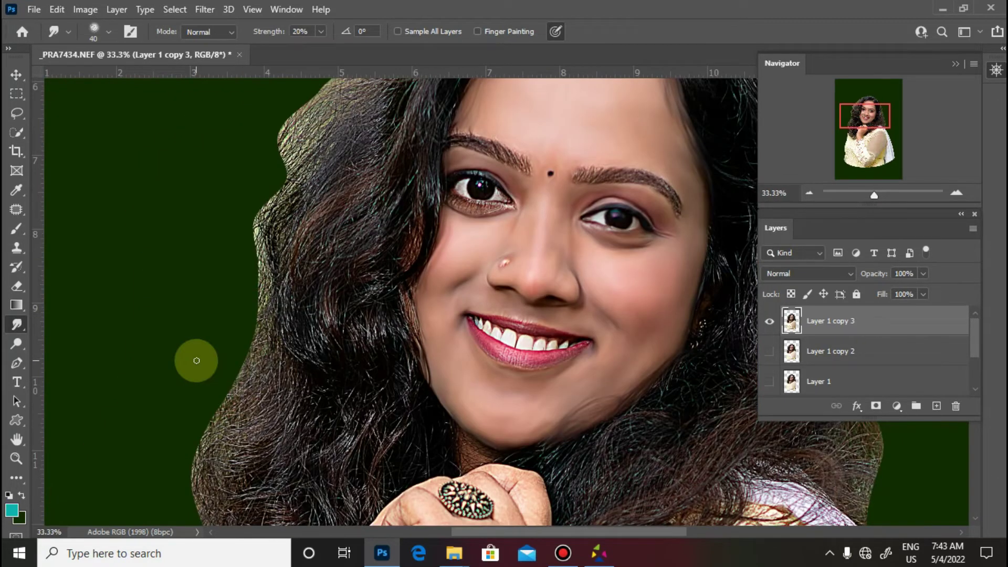
pyautogui.scroll(5, 511, 342)
pyautogui.moveTo(447, 227); pyautogui.dragTo(501, 247)
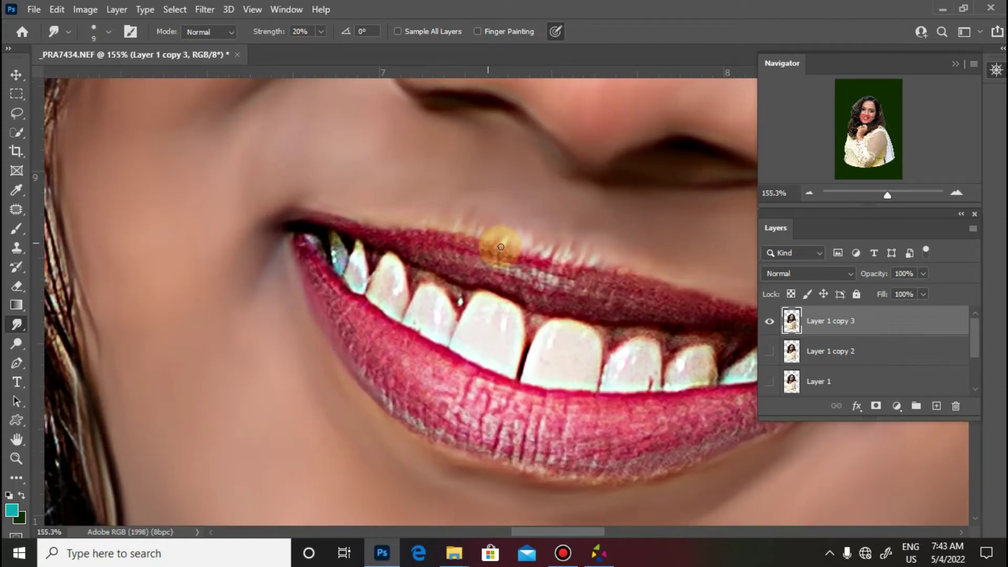
pyautogui.moveTo(582, 261); pyautogui.dragTo(675, 276)
pyautogui.press(']')
pyautogui.press(']')
pyautogui.press(']')
pyautogui.press(']')
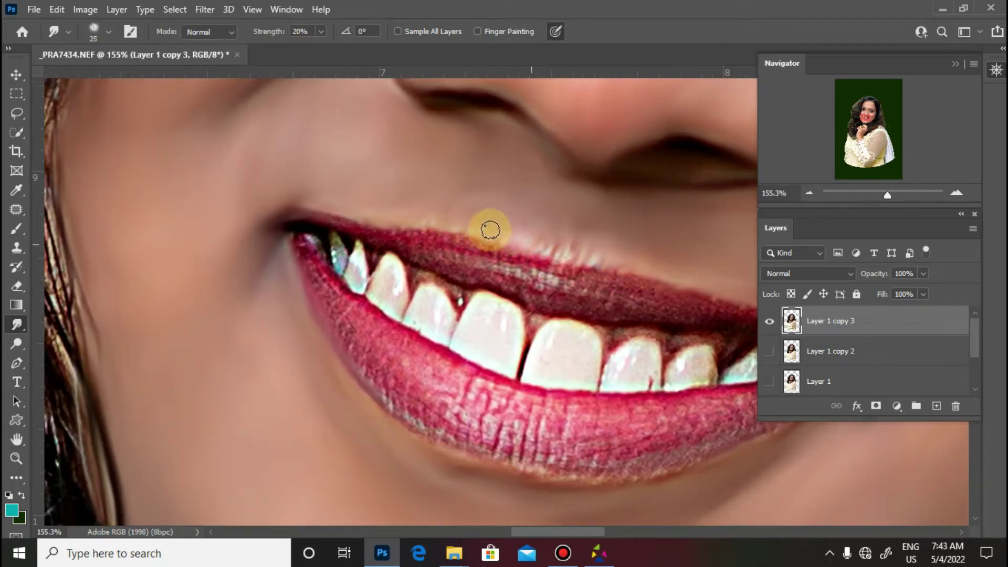
pyautogui.moveTo(517, 209); pyautogui.dragTo(597, 225)
# Step: Smudge the upper lip smooth along its length with a small brush of about size 9
pyautogui.scroll(2, 476, 254)
pyautogui.press('[')
pyautogui.press('[')
pyautogui.press('[')
pyautogui.press(']')
pyautogui.press(']')
pyautogui.moveTo(236, 210)
pyautogui.mouseDown()
pyautogui.moveTo(287, 226)
pyautogui.moveTo(385, 226)
pyautogui.moveTo(515, 255)
pyautogui.moveTo(601, 297)
pyautogui.mouseUp()
pyautogui.moveTo(490, 273)
pyautogui.mouseDown()
pyautogui.moveTo(436, 255)
pyautogui.moveTo(486, 248)
pyautogui.mouseUp()
pyautogui.press(']')
pyautogui.moveTo(360, 261)
pyautogui.mouseDown()
pyautogui.moveTo(448, 293)
pyautogui.moveTo(332, 237)
pyautogui.mouseUp()
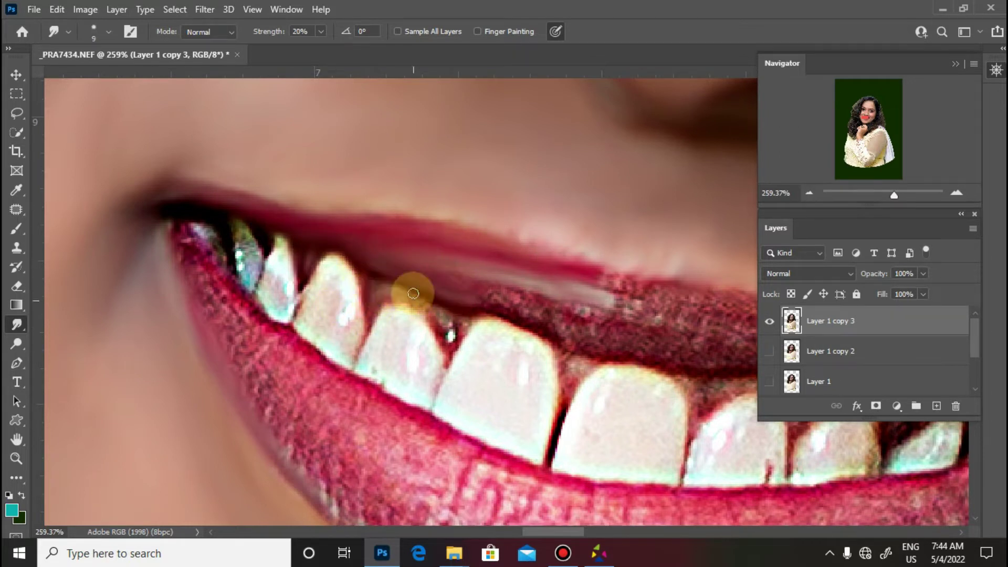
# Step: Smudge the lower lip smooth from its middle to the left-hand mouth corner with a size 25 brush
pyautogui.moveTo(445, 365)
pyautogui.mouseDown()
pyautogui.moveTo(371, 266)
pyautogui.moveTo(491, 299)
pyautogui.mouseUp()
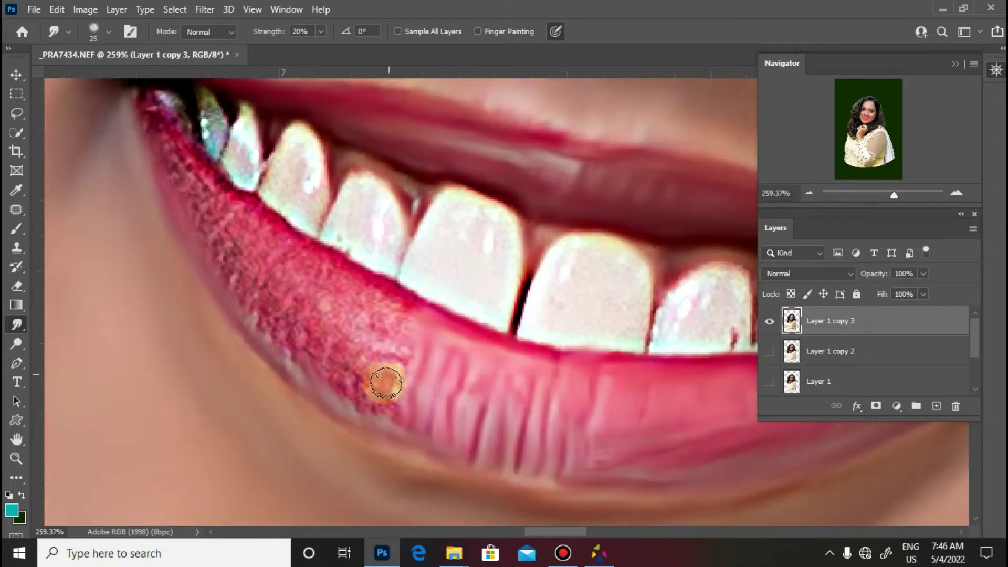
pyautogui.moveTo(386, 383)
pyautogui.mouseDown()
pyautogui.moveTo(276, 337)
pyautogui.moveTo(400, 364)
pyautogui.moveTo(396, 315)
pyautogui.moveTo(345, 308)
pyautogui.moveTo(254, 218)
pyautogui.moveTo(219, 225)
pyautogui.moveTo(225, 261)
pyautogui.moveTo(304, 312)
pyautogui.moveTo(379, 306)
pyautogui.mouseUp()
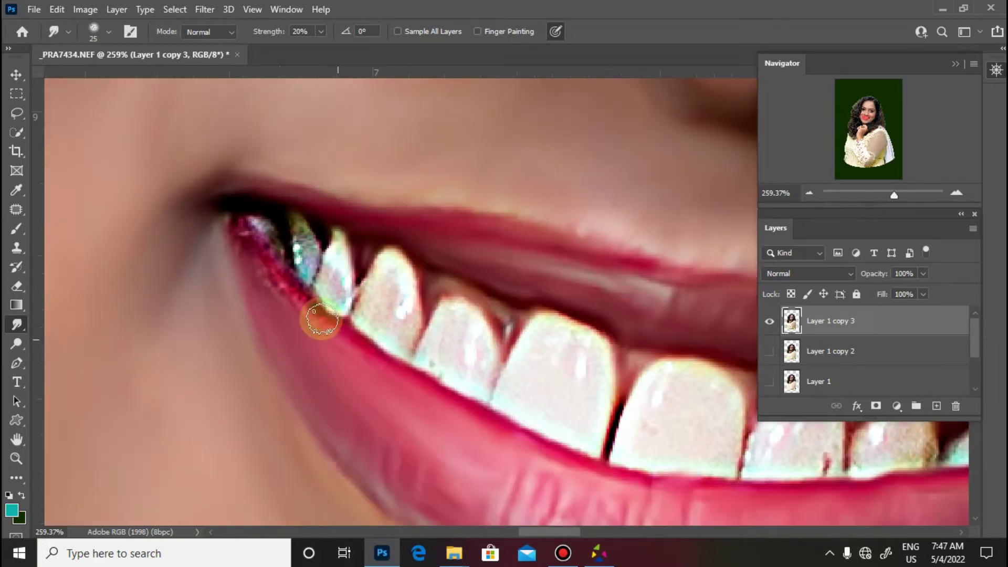
pyautogui.moveTo(315, 317)
pyautogui.mouseDown()
pyautogui.moveTo(231, 227)
pyautogui.moveTo(330, 317)
pyautogui.moveTo(236, 227)
pyautogui.moveTo(294, 226)
pyautogui.mouseUp()
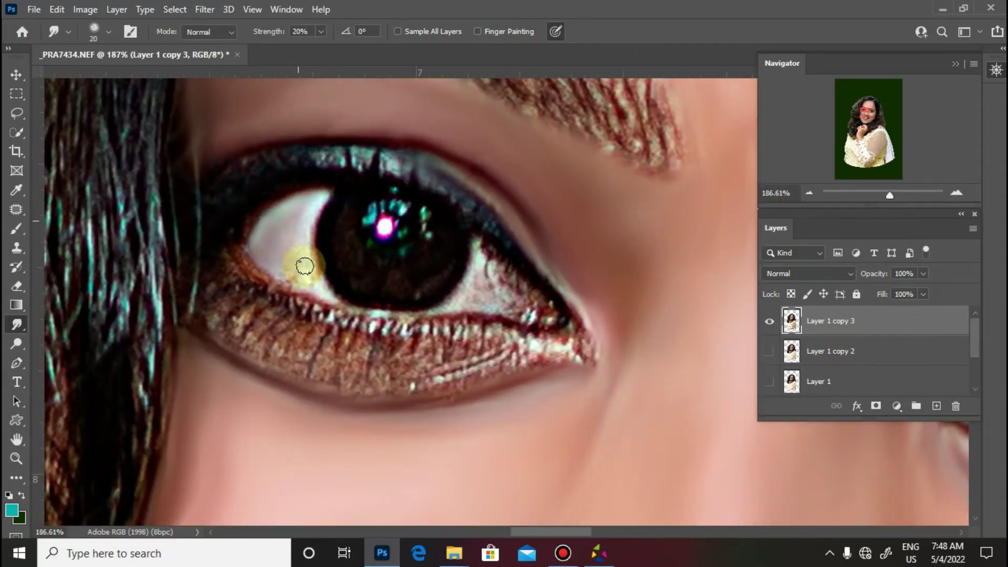
# Step: Smooth the white of the left-hand eye and soften the iris highlight with a size 20 Smudge brush
pyautogui.press(']')
pyautogui.moveTo(380, 252)
pyautogui.mouseDown()
pyautogui.moveTo(344, 226)
pyautogui.moveTo(391, 299)
pyautogui.moveTo(430, 214)
pyautogui.moveTo(396, 218)
pyautogui.moveTo(418, 235)
pyautogui.moveTo(349, 239)
pyautogui.mouseUp()
pyautogui.moveTo(493, 254)
pyautogui.mouseDown()
pyautogui.moveTo(477, 290)
pyautogui.moveTo(321, 269)
pyautogui.mouseUp()
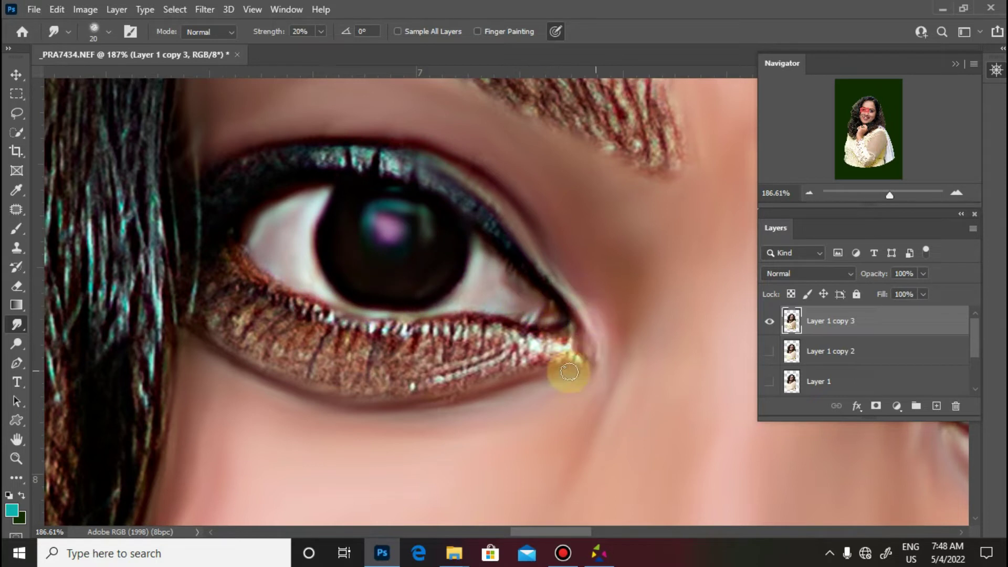
# Step: Smudge the left-hand eye's upper lid line, lower lashes and under-eye area smooth with brushes of size 20 and 25
pyautogui.moveTo(501, 214)
pyautogui.mouseDown()
pyautogui.moveTo(369, 152)
pyautogui.moveTo(237, 173)
pyautogui.moveTo(228, 151)
pyautogui.moveTo(292, 158)
pyautogui.moveTo(257, 161)
pyautogui.moveTo(247, 262)
pyautogui.moveTo(215, 273)
pyautogui.moveTo(218, 317)
pyautogui.moveTo(245, 288)
pyautogui.moveTo(322, 347)
pyautogui.moveTo(243, 299)
pyautogui.moveTo(288, 348)
pyautogui.moveTo(333, 349)
pyautogui.moveTo(310, 305)
pyautogui.mouseUp()
pyautogui.press(']')
pyautogui.moveTo(391, 331)
pyautogui.mouseDown()
pyautogui.moveTo(353, 373)
pyautogui.moveTo(286, 321)
pyautogui.moveTo(432, 396)
pyautogui.moveTo(549, 368)
pyautogui.moveTo(424, 334)
pyautogui.mouseUp()
pyautogui.moveTo(551, 357)
pyautogui.mouseDown()
pyautogui.moveTo(423, 365)
pyautogui.moveTo(491, 348)
pyautogui.moveTo(315, 301)
pyautogui.moveTo(319, 290)
pyautogui.mouseUp()
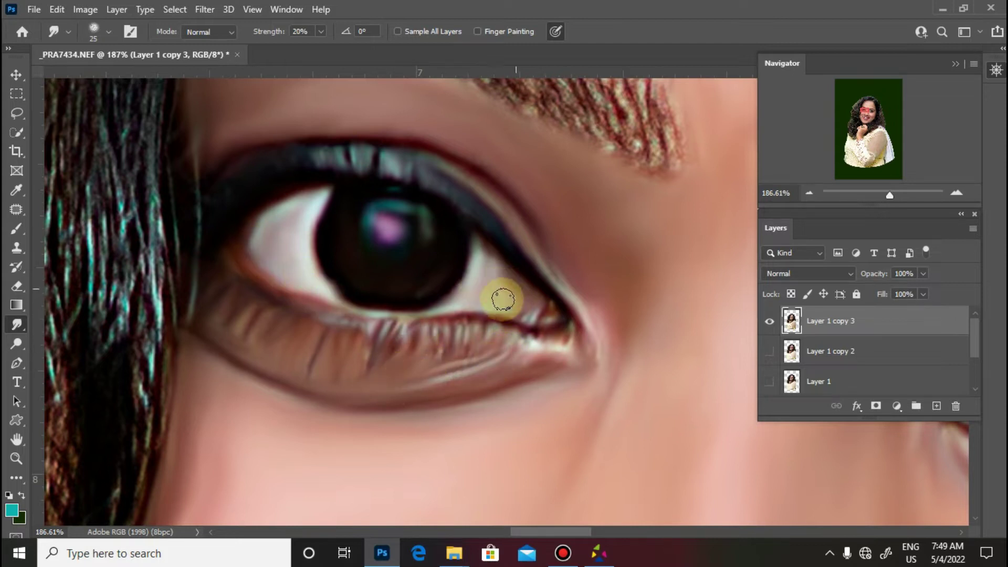
# Step: Smudge the right-hand eyebrow into soft hair strokes along its full length, using 35% strength and a size 30 brush
pyautogui.scroll(-5, 585, 287)
pyautogui.scroll(4, 461, 241)
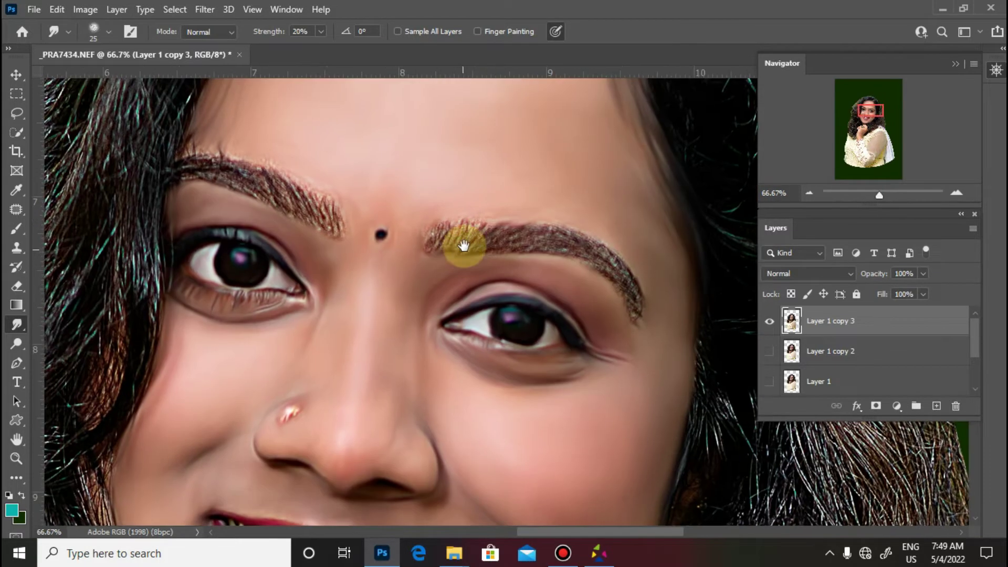
pyautogui.write('35')
pyautogui.press('Return')
pyautogui.press(']')
pyautogui.moveTo(401, 222)
pyautogui.mouseDown()
pyautogui.moveTo(452, 191)
pyautogui.moveTo(535, 211)
pyautogui.moveTo(459, 235)
pyautogui.moveTo(390, 224)
pyautogui.mouseUp()
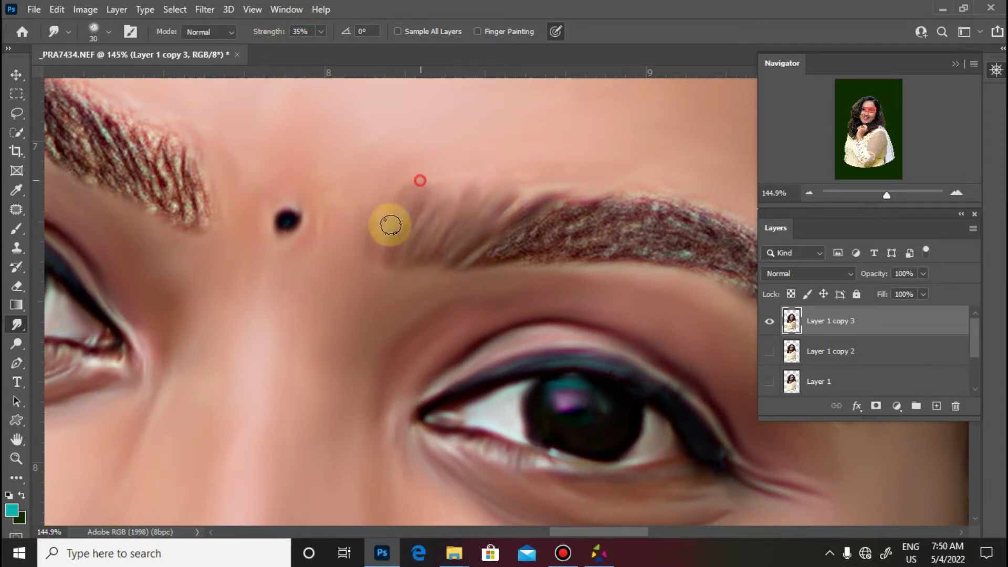
pyautogui.moveTo(486, 265)
pyautogui.mouseDown()
pyautogui.moveTo(621, 203)
pyautogui.moveTo(596, 198)
pyautogui.moveTo(493, 277)
pyautogui.mouseUp()
pyautogui.moveTo(612, 285); pyautogui.dragTo(412, 288)
pyautogui.moveTo(278, 250)
pyautogui.mouseDown()
pyautogui.moveTo(509, 219)
pyautogui.moveTo(374, 227)
pyautogui.moveTo(481, 261)
pyautogui.moveTo(611, 356)
pyautogui.mouseUp()
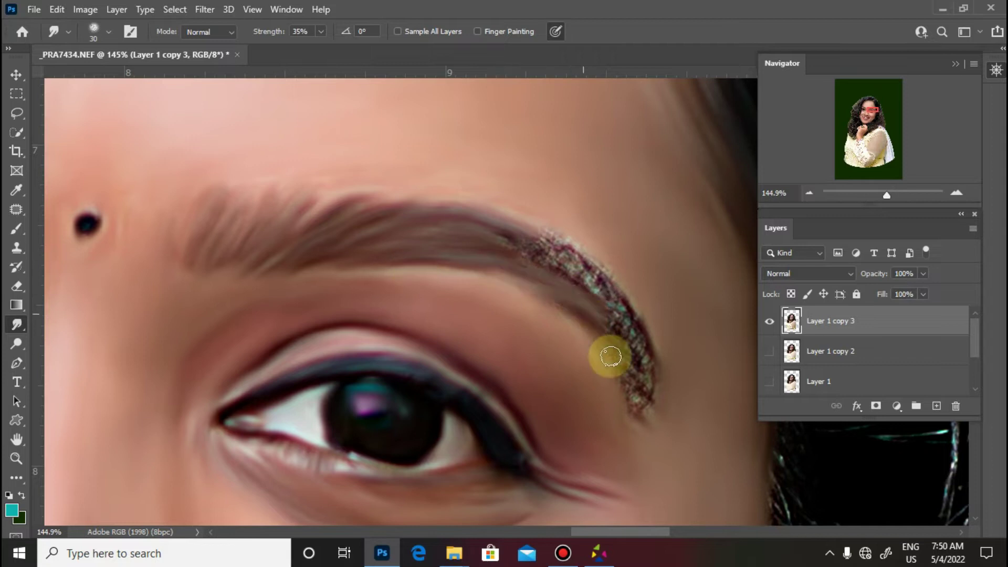
pyautogui.moveTo(642, 322)
pyautogui.mouseDown()
pyautogui.moveTo(509, 243)
pyautogui.moveTo(639, 333)
pyautogui.moveTo(493, 238)
pyautogui.moveTo(564, 321)
pyautogui.mouseUp()
# Step: Smudge the left-hand eyebrow into soft hair strokes with the size 30 brush at 35% strength
pyautogui.hotkey('ctrl', '-')
pyautogui.hotkey('ctrl', '-')
pyautogui.hotkey('ctrl', '-')
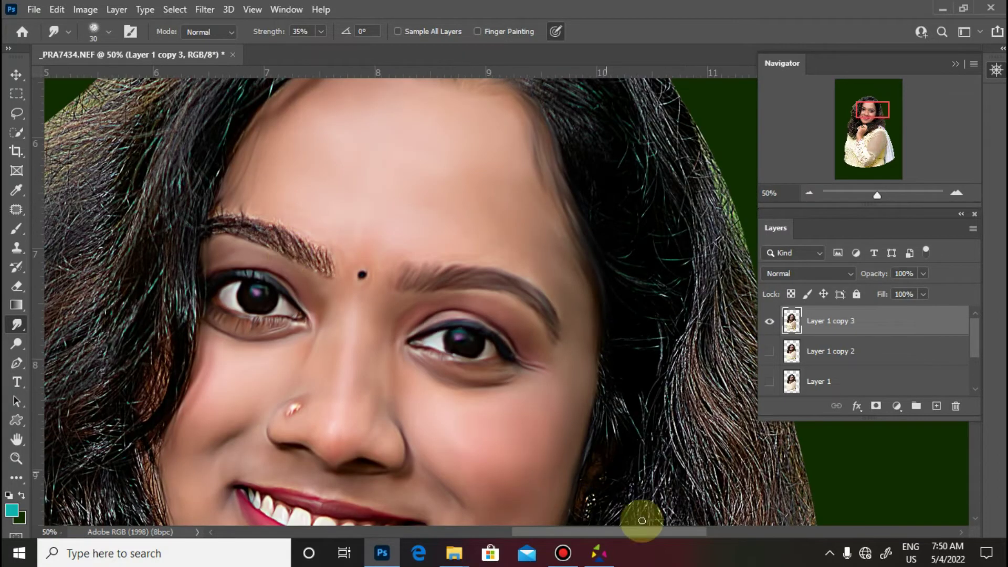
pyautogui.moveTo(288, 378); pyautogui.dragTo(441, 436)
pyautogui.moveTo(495, 310); pyautogui.dragTo(525, 336)
pyautogui.moveTo(453, 344); pyautogui.dragTo(439, 299)
pyautogui.moveTo(472, 337)
pyautogui.mouseDown()
pyautogui.moveTo(387, 270)
pyautogui.moveTo(450, 342)
pyautogui.moveTo(418, 353)
pyautogui.moveTo(363, 249)
pyautogui.moveTo(188, 220)
pyautogui.moveTo(306, 253)
pyautogui.moveTo(309, 294)
pyautogui.moveTo(317, 286)
pyautogui.moveTo(257, 276)
pyautogui.moveTo(213, 252)
pyautogui.moveTo(265, 247)
pyautogui.moveTo(184, 236)
pyautogui.moveTo(281, 264)
pyautogui.mouseUp()
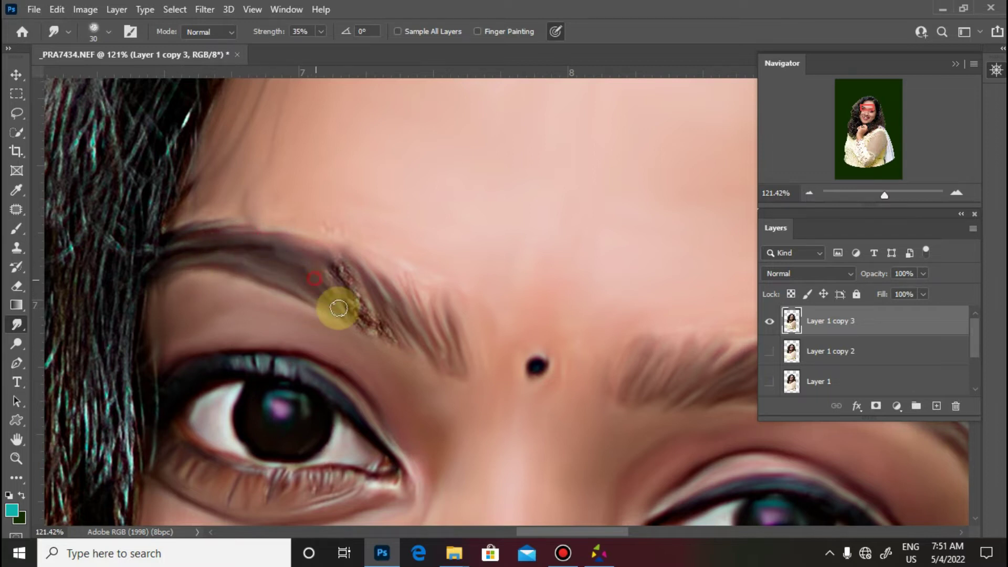
pyautogui.moveTo(355, 275); pyautogui.dragTo(291, 250)
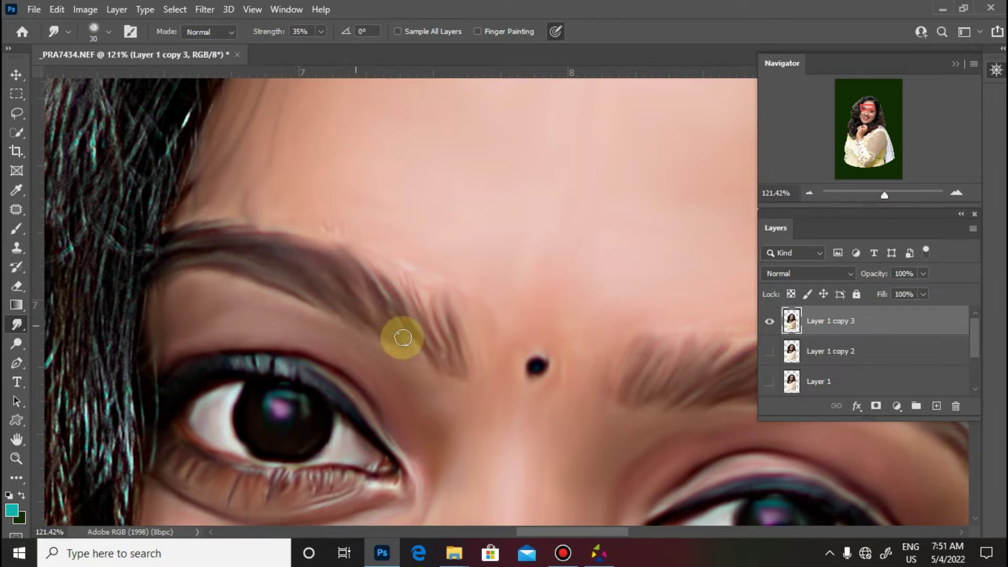
# Step: Smudge the fingers and knuckles around the ring smooth with brushes of size 50 and 70 at 35% strength
pyautogui.hotkey('ctrl', '-')
pyautogui.hotkey('ctrl', '-')
pyautogui.hotkey('ctrl', '-')
pyautogui.hotkey('ctrl', '-')
pyautogui.hotkey('ctrl', '-')
pyautogui.hotkey('ctrl', '-')
pyautogui.moveTo(442, 449)
pyautogui.mouseDown()
pyautogui.moveTo(496, 492)
pyautogui.moveTo(541, 478)
pyautogui.mouseUp()
pyautogui.press(']')
pyautogui.press(']')
pyautogui.press(']')
pyautogui.moveTo(536, 382)
pyautogui.mouseDown()
pyautogui.moveTo(610, 417)
pyautogui.moveTo(536, 389)
pyautogui.moveTo(568, 429)
pyautogui.moveTo(603, 416)
pyautogui.moveTo(562, 412)
pyautogui.moveTo(650, 403)
pyautogui.moveTo(576, 353)
pyautogui.moveTo(548, 374)
pyautogui.moveTo(568, 385)
pyautogui.mouseUp()
pyautogui.moveTo(707, 524); pyautogui.dragTo(551, 349)
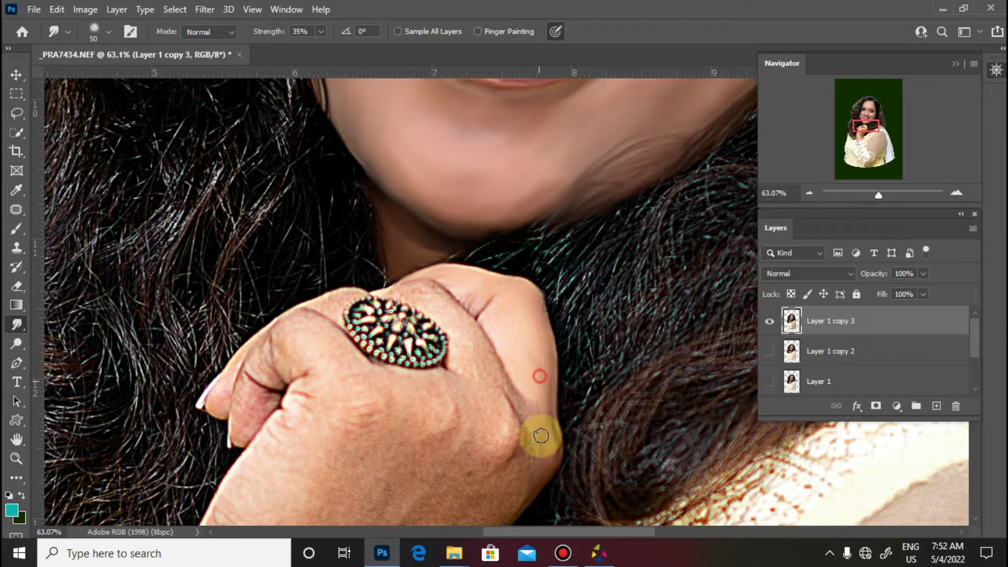
pyautogui.scroll(-3, 546, 451)
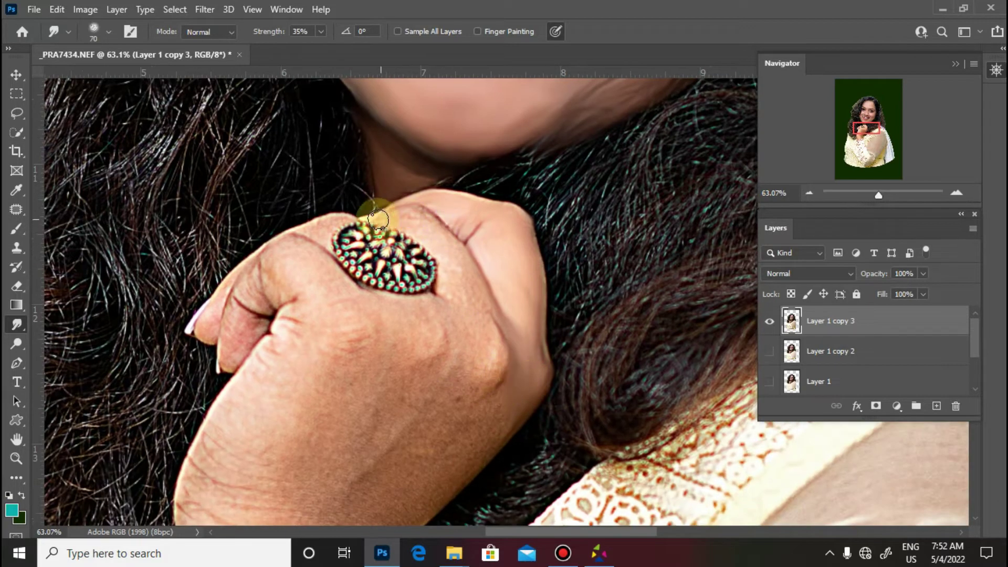
pyautogui.scroll(-5, 509, 326)
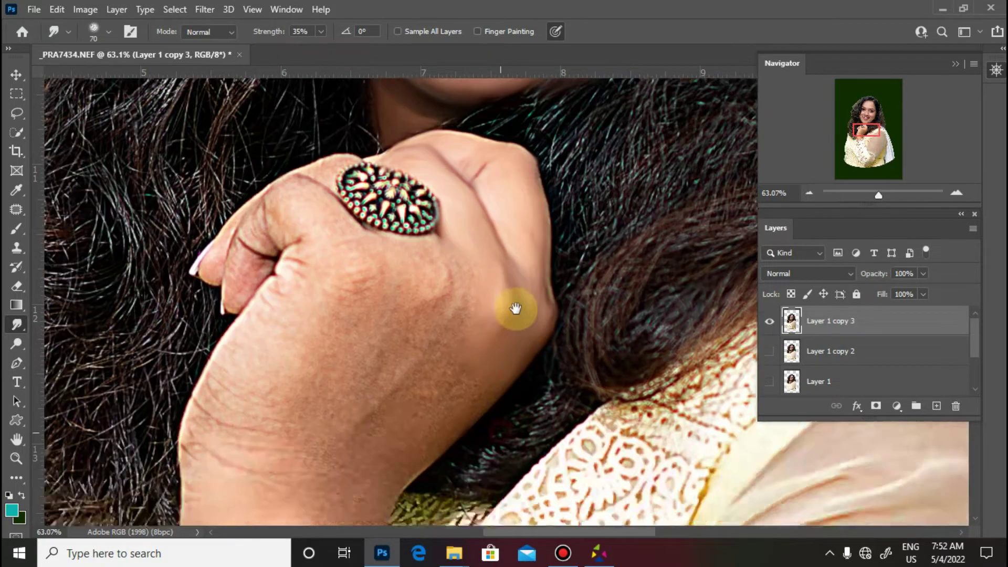
# Step: Smudge the back of the hand and the wrist smooth with a size 90 brush, and soften the ring with size 40
pyautogui.press(']')
pyautogui.press(']')
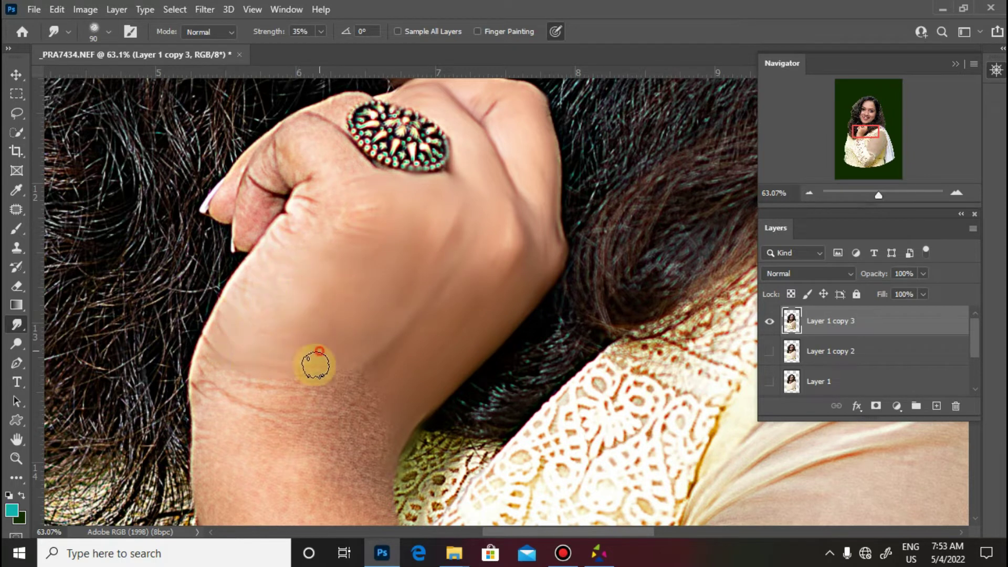
pyautogui.scroll(-5, 366, 447)
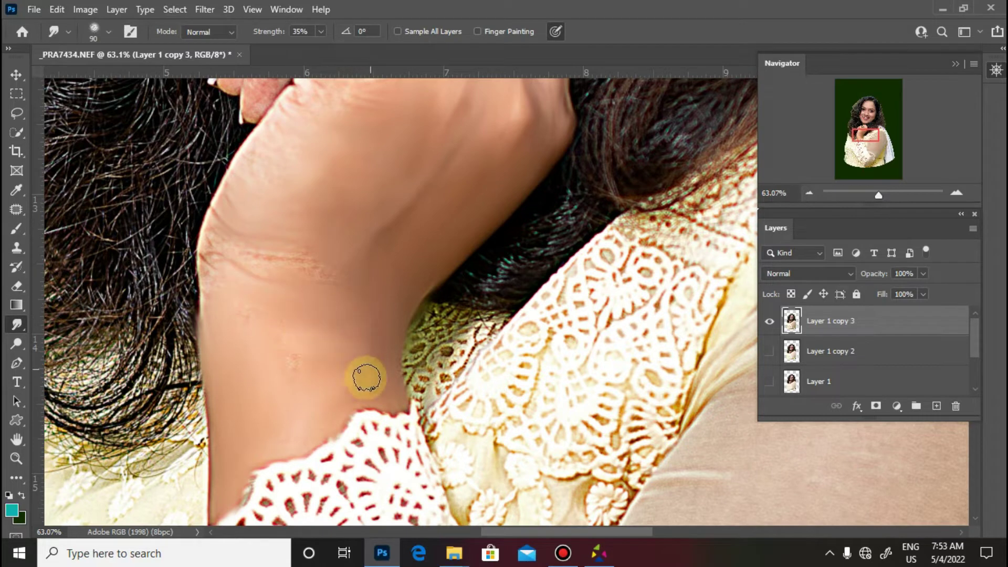
pyautogui.scroll(5, 311, 284)
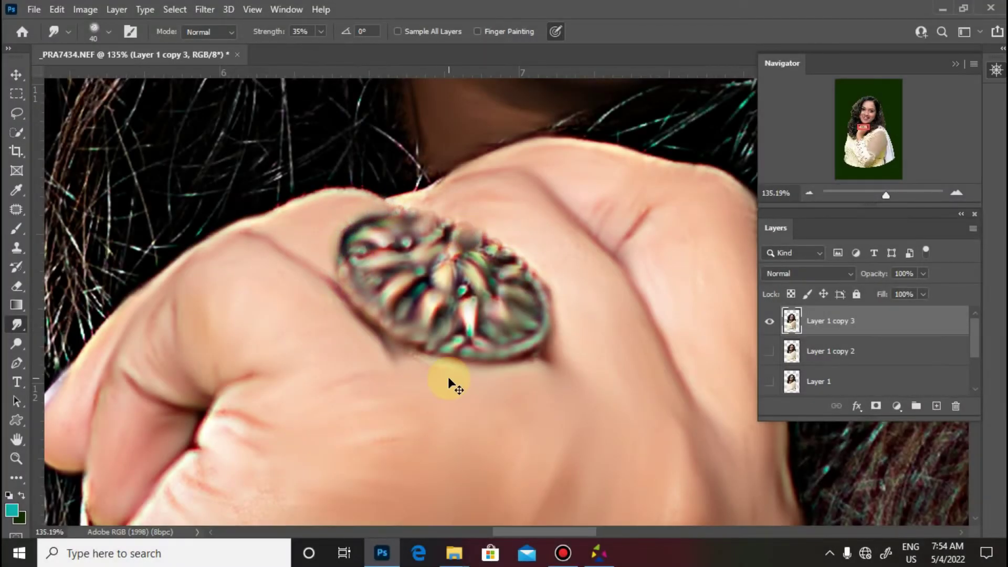
# Step: Smudge the hair around the parting and crown into smooth strands with a size 50 brush at 35% strength
pyautogui.hotkey('ctrl', '-')
pyautogui.hotkey('ctrl', '-')
pyautogui.hotkey('ctrl', '-')
pyautogui.hotkey('ctrl', '-')
pyautogui.hotkey('ctrl', '-')
pyautogui.hotkey('ctrl', '-')
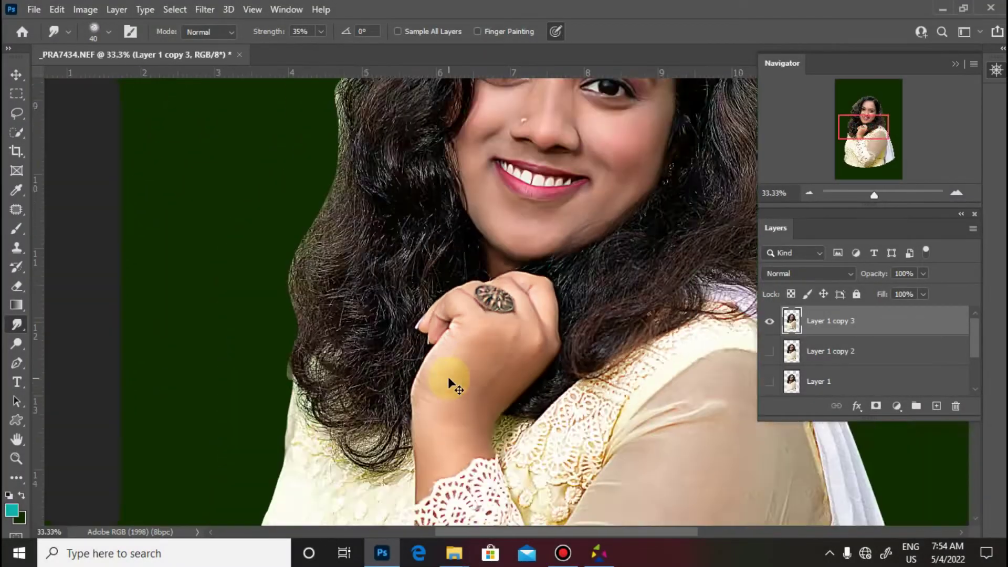
pyautogui.moveTo(550, 332); pyautogui.dragTo(515, 402)
pyautogui.moveTo(469, 257); pyautogui.dragTo(540, 339)
pyautogui.scroll(3, 540, 338)
pyautogui.press(']')
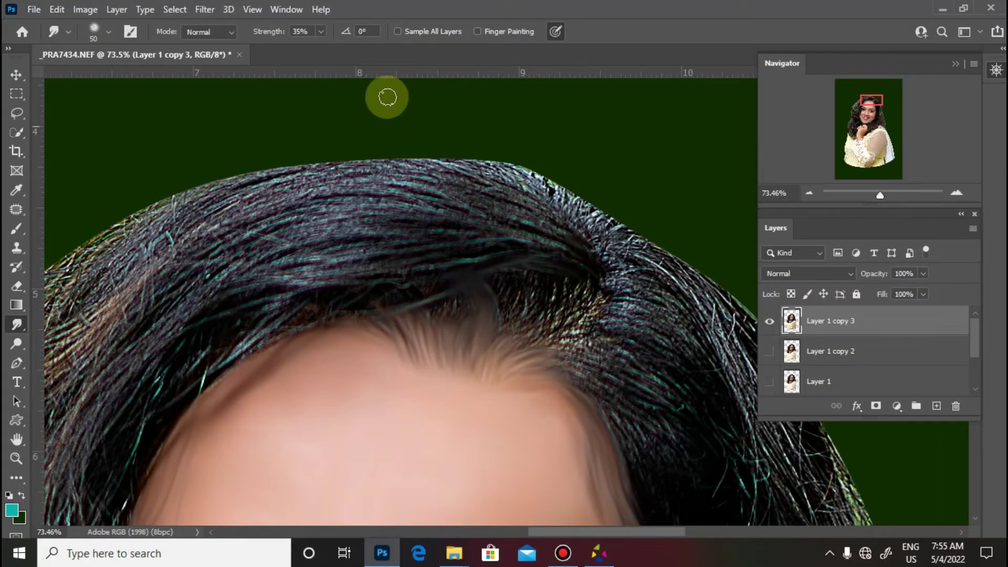
pyautogui.moveTo(563, 304)
pyautogui.mouseDown()
pyautogui.moveTo(500, 344)
pyautogui.moveTo(535, 291)
pyautogui.moveTo(541, 318)
pyautogui.moveTo(585, 287)
pyautogui.moveTo(565, 290)
pyautogui.moveTo(537, 346)
pyautogui.moveTo(559, 333)
pyautogui.moveTo(583, 281)
pyautogui.moveTo(534, 320)
pyautogui.moveTo(505, 293)
pyautogui.moveTo(512, 272)
pyautogui.moveTo(458, 322)
pyautogui.mouseUp()
pyautogui.moveTo(415, 295)
pyautogui.mouseDown()
pyautogui.moveTo(296, 291)
pyautogui.moveTo(364, 270)
pyautogui.moveTo(350, 290)
pyautogui.moveTo(462, 258)
pyautogui.moveTo(571, 287)
pyautogui.mouseUp()
pyautogui.moveTo(497, 260)
pyautogui.mouseDown()
pyautogui.moveTo(436, 234)
pyautogui.moveTo(537, 209)
pyautogui.moveTo(598, 279)
pyautogui.moveTo(437, 174)
pyautogui.moveTo(454, 158)
pyautogui.mouseUp()
# Step: Smudge the top hair from the parting down the left-hand side into flowing strands with a larger brush
pyautogui.press(']')
pyautogui.press(']')
pyautogui.moveTo(474, 246)
pyautogui.mouseDown()
pyautogui.moveTo(547, 227)
pyautogui.moveTo(437, 227)
pyautogui.moveTo(488, 210)
pyautogui.moveTo(486, 180)
pyautogui.moveTo(326, 157)
pyautogui.moveTo(257, 194)
pyautogui.moveTo(354, 176)
pyautogui.moveTo(398, 189)
pyautogui.moveTo(164, 247)
pyautogui.moveTo(194, 271)
pyautogui.mouseUp()
pyautogui.press('space')
pyautogui.moveTo(353, 270); pyautogui.dragTo(541, 218)
pyautogui.moveTo(226, 225)
pyautogui.mouseDown()
pyautogui.moveTo(323, 159)
pyautogui.moveTo(176, 282)
pyautogui.moveTo(364, 180)
pyautogui.moveTo(188, 330)
pyautogui.moveTo(236, 331)
pyautogui.moveTo(466, 180)
pyautogui.moveTo(496, 218)
pyautogui.moveTo(277, 383)
pyautogui.mouseUp()
pyautogui.press('space')
pyautogui.moveTo(413, 317)
pyautogui.mouseDown()
pyautogui.moveTo(520, 172)
pyautogui.moveTo(367, 447)
pyautogui.moveTo(378, 267)
pyautogui.moveTo(425, 259)
pyautogui.moveTo(342, 375)
pyautogui.moveTo(387, 184)
pyautogui.moveTo(290, 266)
pyautogui.moveTo(304, 336)
pyautogui.mouseUp()
# Step: Smudge the left-hand hair waves beside the neck and hand into soft locks with a size 100 brush at 50% strength
pyautogui.press(']')
pyautogui.press(']')
pyautogui.hscroll(-3, 368, 245)
pyautogui.moveTo(367, 245); pyautogui.dragTo(383, 210)
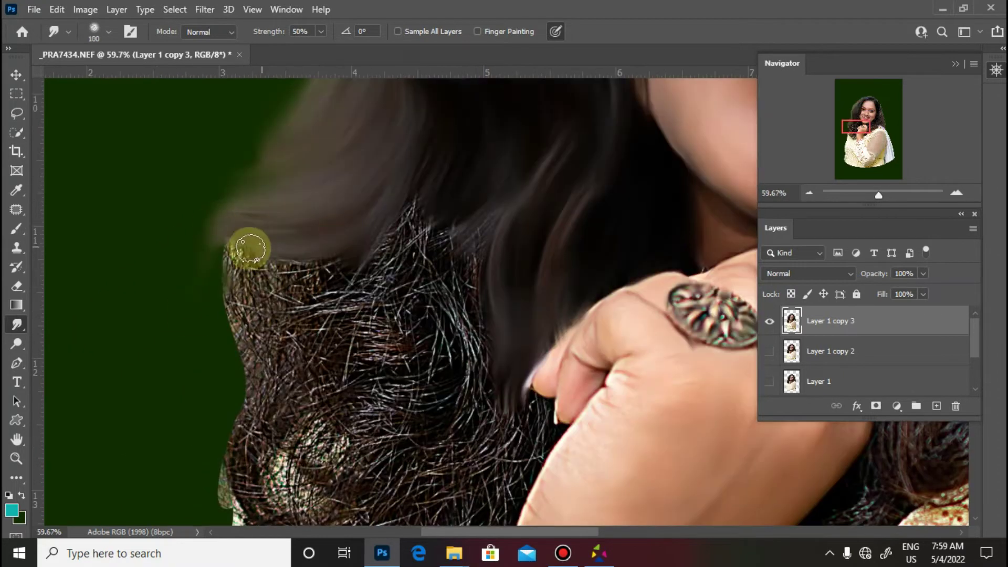
pyautogui.moveTo(247, 247)
pyautogui.mouseDown()
pyautogui.moveTo(259, 275)
pyautogui.moveTo(404, 303)
pyautogui.moveTo(367, 281)
pyautogui.moveTo(457, 144)
pyautogui.moveTo(459, 306)
pyautogui.moveTo(484, 207)
pyautogui.moveTo(320, 344)
pyautogui.moveTo(292, 216)
pyautogui.moveTo(304, 324)
pyautogui.moveTo(325, 185)
pyautogui.mouseUp()
pyautogui.moveTo(261, 198)
pyautogui.mouseDown()
pyautogui.moveTo(314, 238)
pyautogui.moveTo(252, 263)
pyautogui.moveTo(277, 277)
pyautogui.moveTo(366, 293)
pyautogui.moveTo(387, 254)
pyautogui.moveTo(366, 294)
pyautogui.moveTo(517, 284)
pyautogui.moveTo(551, 270)
pyautogui.moveTo(550, 329)
pyautogui.moveTo(513, 472)
pyautogui.moveTo(455, 440)
pyautogui.mouseUp()
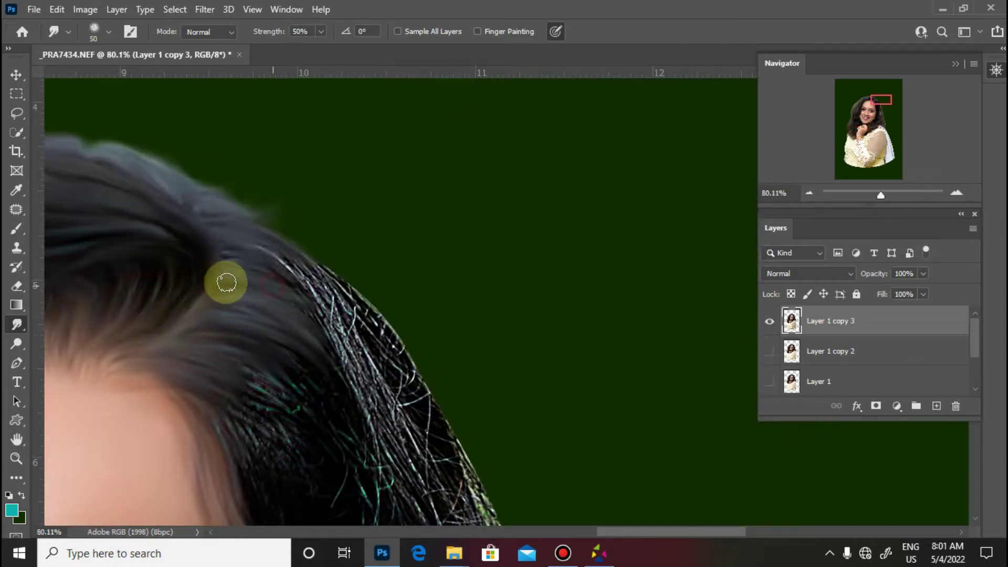
# Step: Smudge the right-hand hair from the parting down past the temple with brushes of size 50 and 60 at 50% strength
pyautogui.moveTo(225, 281)
pyautogui.mouseDown()
pyautogui.moveTo(312, 270)
pyautogui.moveTo(292, 243)
pyautogui.moveTo(235, 236)
pyautogui.moveTo(289, 329)
pyautogui.moveTo(266, 221)
pyautogui.moveTo(405, 400)
pyautogui.moveTo(283, 289)
pyautogui.moveTo(344, 418)
pyautogui.moveTo(197, 257)
pyautogui.moveTo(176, 272)
pyautogui.moveTo(225, 345)
pyautogui.moveTo(275, 333)
pyautogui.moveTo(286, 280)
pyautogui.mouseUp()
pyautogui.press(']')
pyautogui.moveTo(188, 143)
pyautogui.mouseDown()
pyautogui.moveTo(205, 288)
pyautogui.moveTo(157, 265)
pyautogui.moveTo(172, 295)
pyautogui.moveTo(165, 320)
pyautogui.moveTo(216, 356)
pyautogui.moveTo(207, 304)
pyautogui.moveTo(160, 299)
pyautogui.moveTo(263, 479)
pyautogui.moveTo(250, 405)
pyautogui.moveTo(270, 324)
pyautogui.mouseUp()
pyautogui.moveTo(334, 381); pyautogui.dragTo(295, 260)
pyautogui.moveTo(343, 305)
pyautogui.mouseDown()
pyautogui.moveTo(373, 379)
pyautogui.moveTo(398, 324)
pyautogui.moveTo(358, 233)
pyautogui.moveTo(425, 359)
pyautogui.moveTo(349, 210)
pyautogui.mouseUp()
pyautogui.moveTo(310, 128); pyautogui.dragTo(351, 241)
pyautogui.hotkey('ctrl', 'z')
pyautogui.moveTo(323, 301)
pyautogui.mouseDown()
pyautogui.moveTo(314, 228)
pyautogui.moveTo(341, 312)
pyautogui.moveTo(304, 202)
pyautogui.moveTo(259, 173)
pyautogui.moveTo(272, 189)
pyautogui.moveTo(217, 306)
pyautogui.moveTo(234, 297)
pyautogui.moveTo(247, 254)
pyautogui.moveTo(320, 386)
pyautogui.mouseUp()
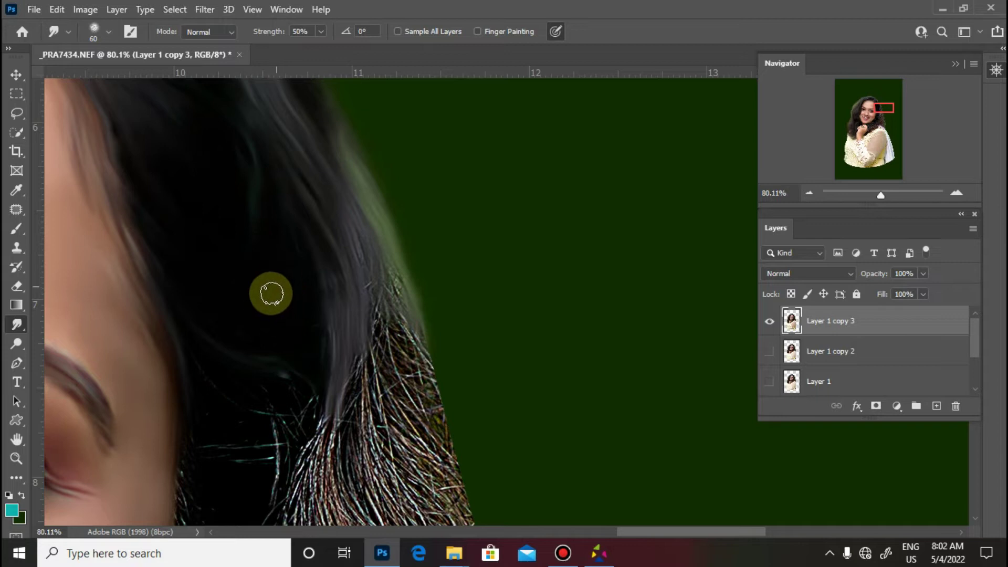
# Step: Smudge the lower right-hand hair over the shoulder into soft waves with a size 80 brush at 50% strength
pyautogui.hotkey('ctrl', '-')
pyautogui.hotkey('ctrl', '-')
pyautogui.hotkey('ctrl', '-')
pyautogui.moveTo(443, 441); pyautogui.dragTo(289, 273)
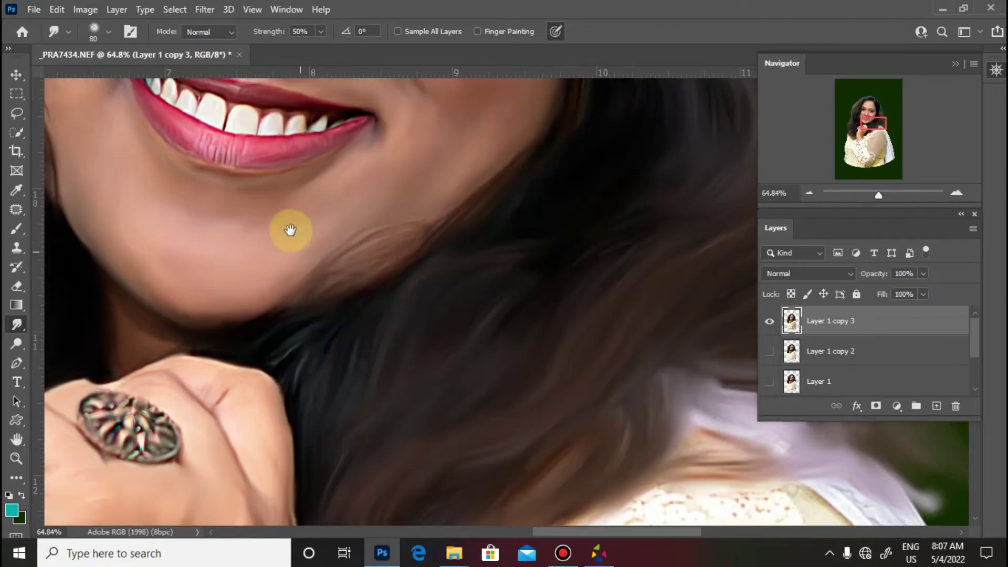
pyautogui.moveTo(291, 230); pyautogui.dragTo(293, 229)
pyautogui.moveTo(228, 231); pyautogui.dragTo(243, 231)
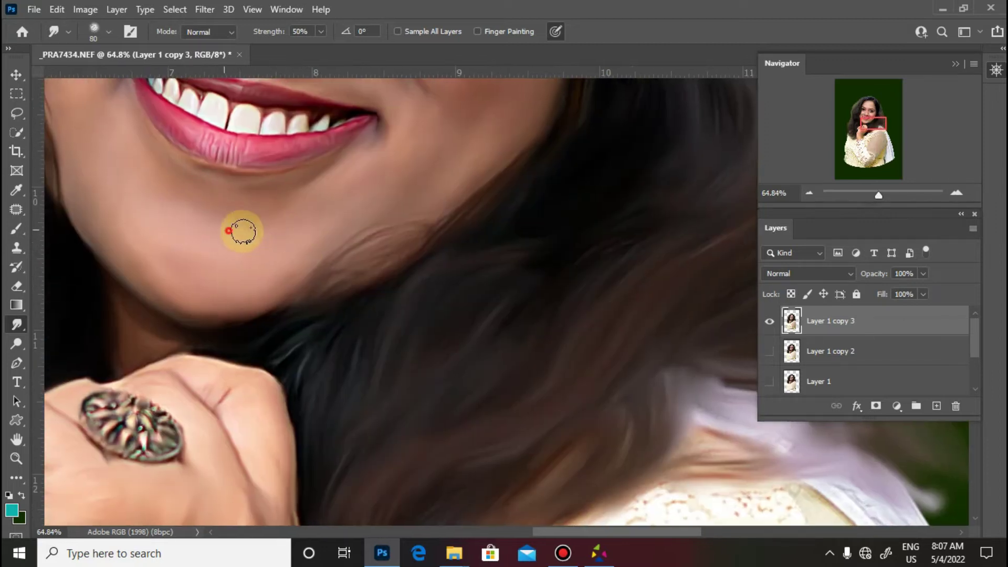
# Step: Smudge the lower end of the white shawl into faded wisps with brushes of size 200 and 300
pyautogui.scroll(-5, 329, 217)
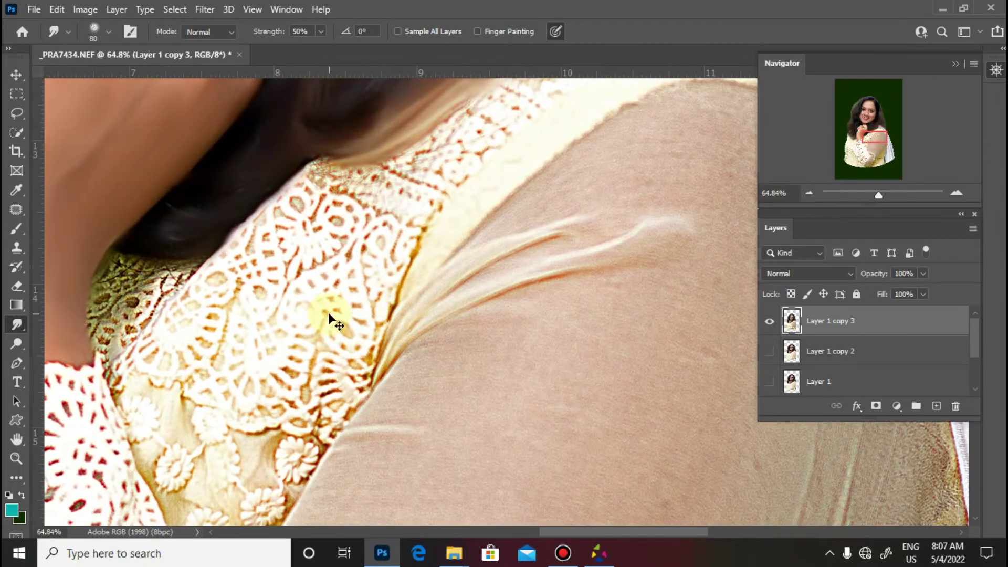
pyautogui.moveTo(486, 268); pyautogui.dragTo(378, 354)
pyautogui.scroll(2, 473, 275)
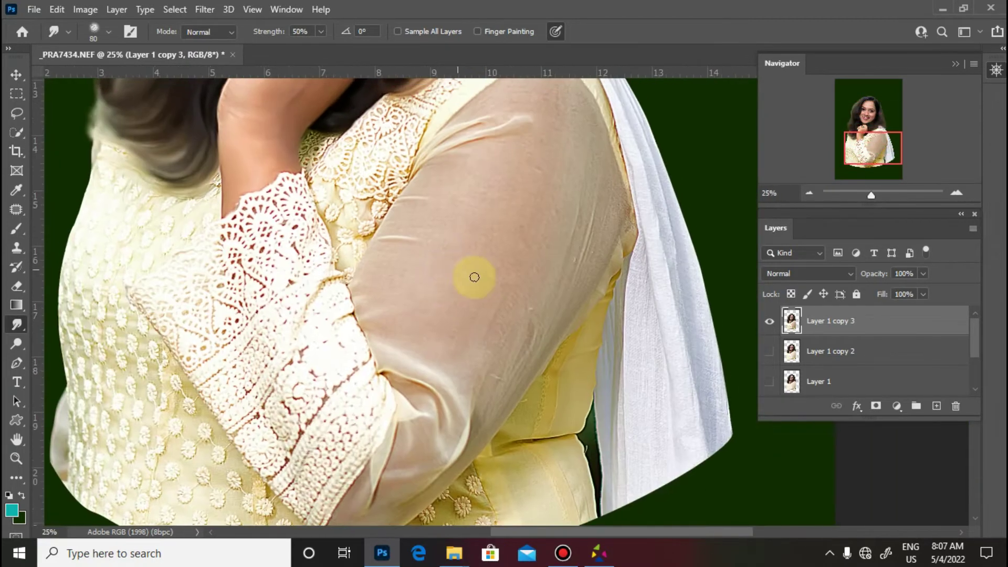
pyautogui.moveTo(610, 339); pyautogui.dragTo(610, 399)
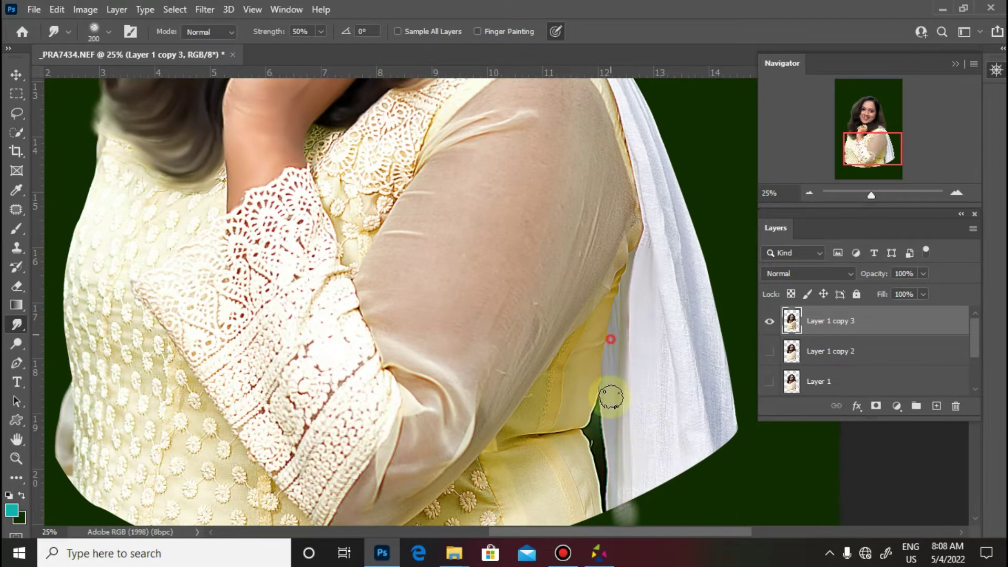
pyautogui.moveTo(629, 503); pyautogui.dragTo(546, 398)
pyautogui.press(']')
pyautogui.press(']')
pyautogui.moveTo(633, 258)
pyautogui.mouseDown()
pyautogui.moveTo(646, 340)
pyautogui.moveTo(638, 362)
pyautogui.mouseUp()
# Step: Smudge the lower edge of the yellow dress beside and below the elbow into soft faded strokes with a size 300 brush
pyautogui.moveTo(520, 378)
pyautogui.mouseDown()
pyautogui.moveTo(487, 403)
pyautogui.moveTo(470, 441)
pyautogui.mouseUp()
pyautogui.moveTo(498, 354); pyautogui.dragTo(513, 405)
pyautogui.moveTo(504, 289); pyautogui.dragTo(512, 394)
pyautogui.moveTo(407, 372); pyautogui.dragTo(435, 423)
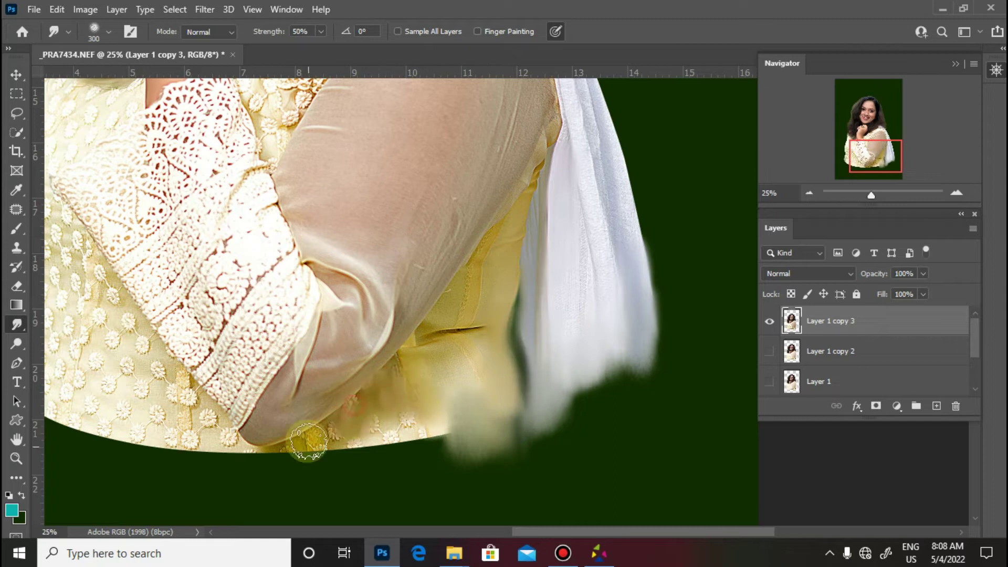
pyautogui.moveTo(362, 428); pyautogui.dragTo(431, 441)
pyautogui.moveTo(497, 317); pyautogui.dragTo(552, 164)
# Step: Smudge the left-hand side and bottom edge of the embroidered dress so the cut-out fades into the background
pyautogui.moveTo(496, 417)
pyautogui.mouseDown()
pyautogui.moveTo(645, 329)
pyautogui.moveTo(489, 402)
pyautogui.moveTo(143, 309)
pyautogui.moveTo(245, 373)
pyautogui.moveTo(131, 234)
pyautogui.mouseUp()
pyautogui.moveTo(173, 152); pyautogui.dragTo(279, 381)
pyautogui.moveTo(240, 294); pyautogui.dragTo(196, 203)
pyautogui.press('x')
pyautogui.moveTo(260, 379); pyautogui.dragTo(295, 299)
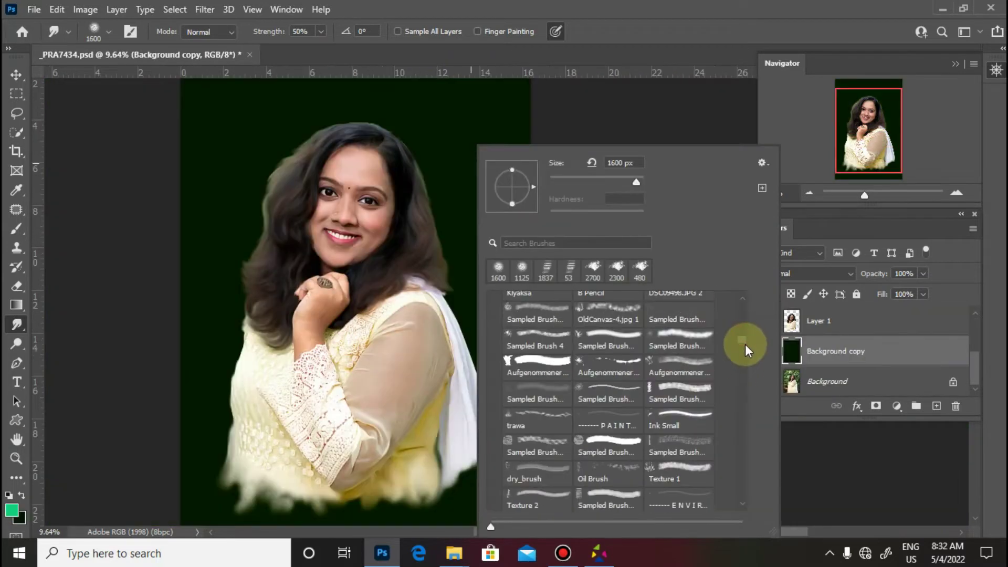
# Step: Add a layer above Background copy and paint soft green clouds behind the woman with the Clouds 1 brush at 10% flow
pyautogui.moveTo(745, 345); pyautogui.dragTo(746, 368)
pyautogui.doubleClick(510, 344)
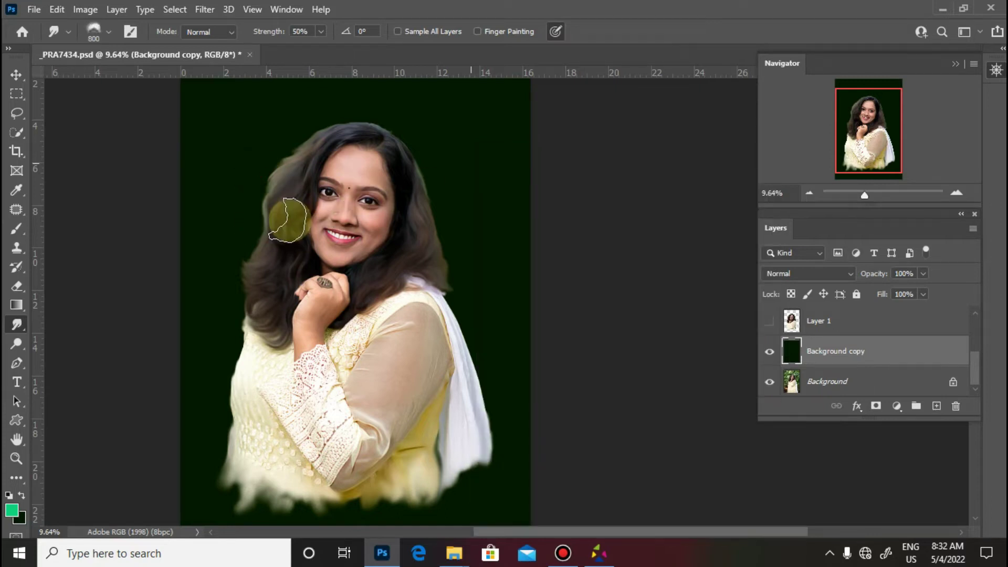
pyautogui.click(16, 229)
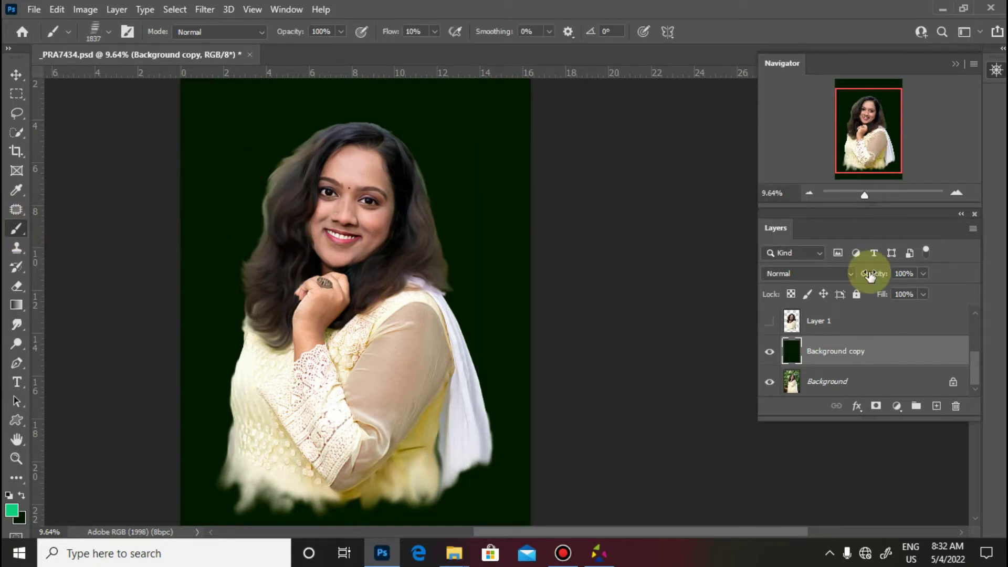
pyautogui.click(936, 406)
pyautogui.rightClick(427, 260)
pyautogui.click(360, 127)
pyautogui.moveTo(372, 190)
pyautogui.mouseDown()
pyautogui.moveTo(298, 183)
pyautogui.moveTo(324, 216)
pyautogui.moveTo(399, 238)
pyautogui.moveTo(305, 274)
pyautogui.moveTo(340, 371)
pyautogui.mouseUp()
# Step: Set the foreground colour to yellow and paint a glow behind the woman with the size 2500 Clouds 1 brush
pyautogui.click(12, 510)
pyautogui.click(425, 441)
pyautogui.click(752, 148)
pyautogui.click(875, 139)
pyautogui.moveTo(434, 280)
pyautogui.mouseDown()
pyautogui.moveTo(331, 354)
pyautogui.moveTo(308, 279)
pyautogui.mouseUp()
# Step: Set the foreground colour to turquoise and paint clouds above and behind the head with the Clouds 1 brush at size 2000
pyautogui.rightClick(397, 281)
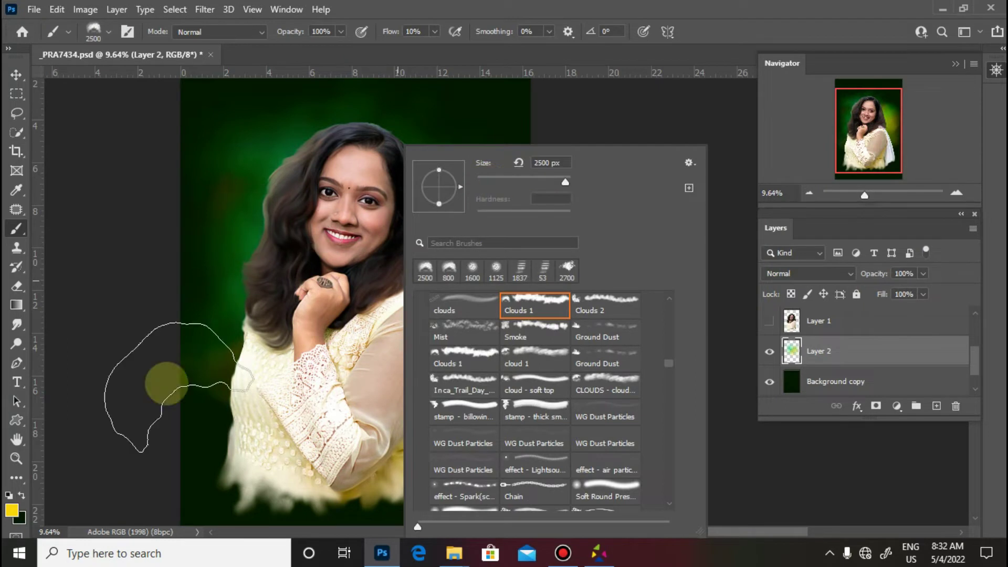
pyautogui.click(11, 509)
pyautogui.click(778, 247)
pyautogui.click(778, 239)
pyautogui.click(905, 136)
pyautogui.press('[')
pyautogui.moveTo(304, 162); pyautogui.dragTo(366, 144)
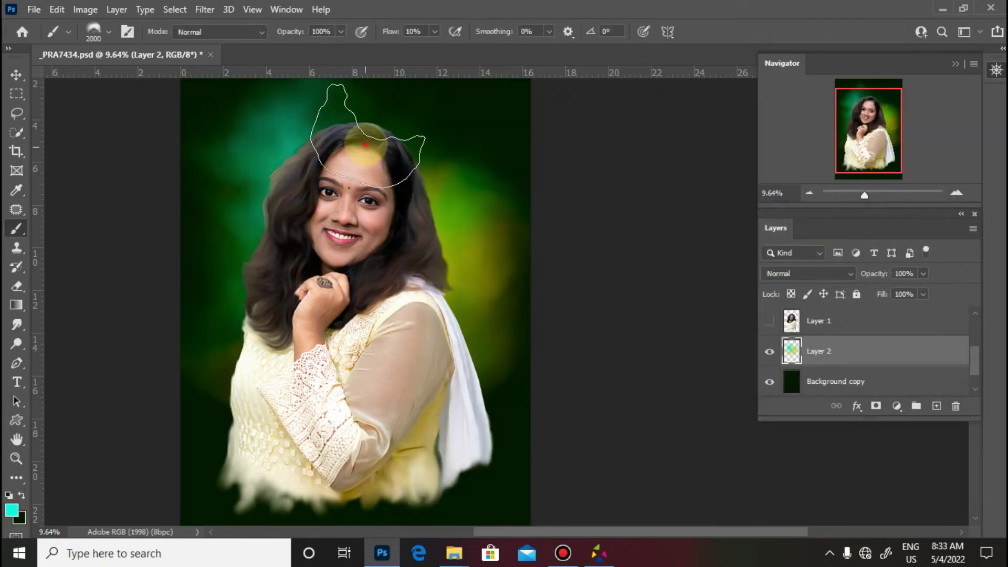
# Step: Choose a green-tinted turquoise as the foreground colour for the background clouds
pyautogui.click(11, 509)
pyautogui.click(773, 321)
pyautogui.click(904, 134)
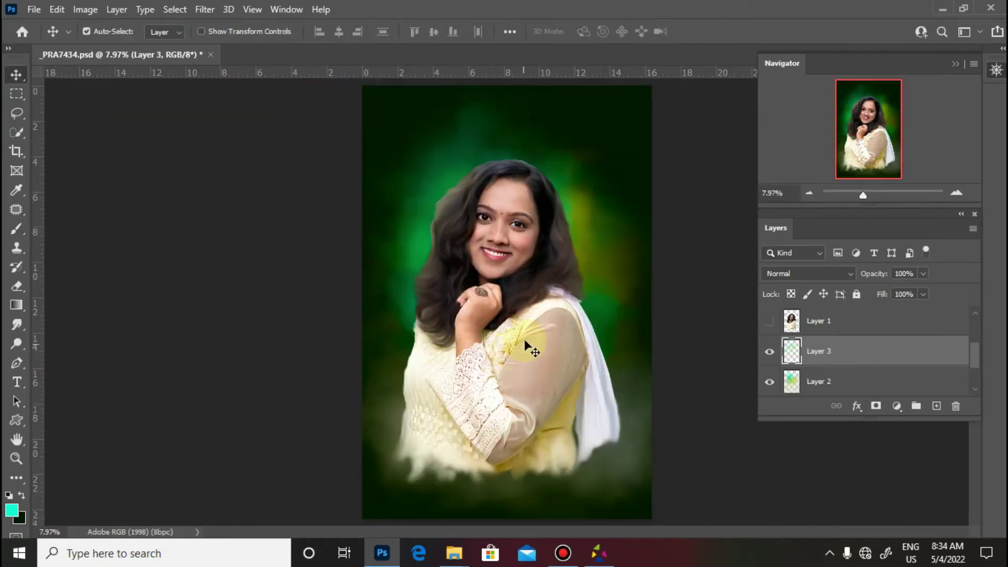
# Step: Adjust the tones of Layer 1 copy 4 with Levels and review the portrait without the interface panels
pyautogui.press('Tab')
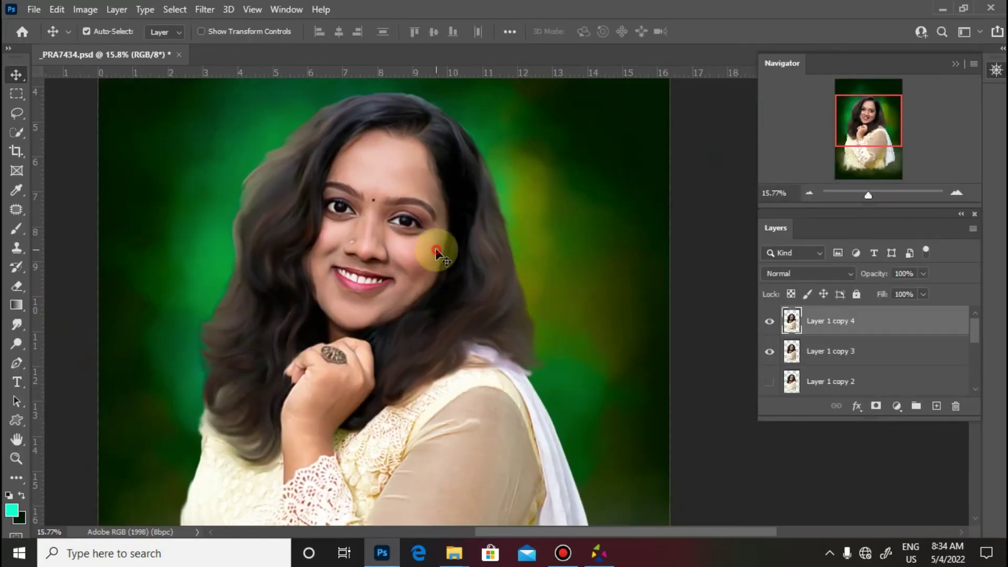
pyautogui.hotkey('ctrl', 'l')
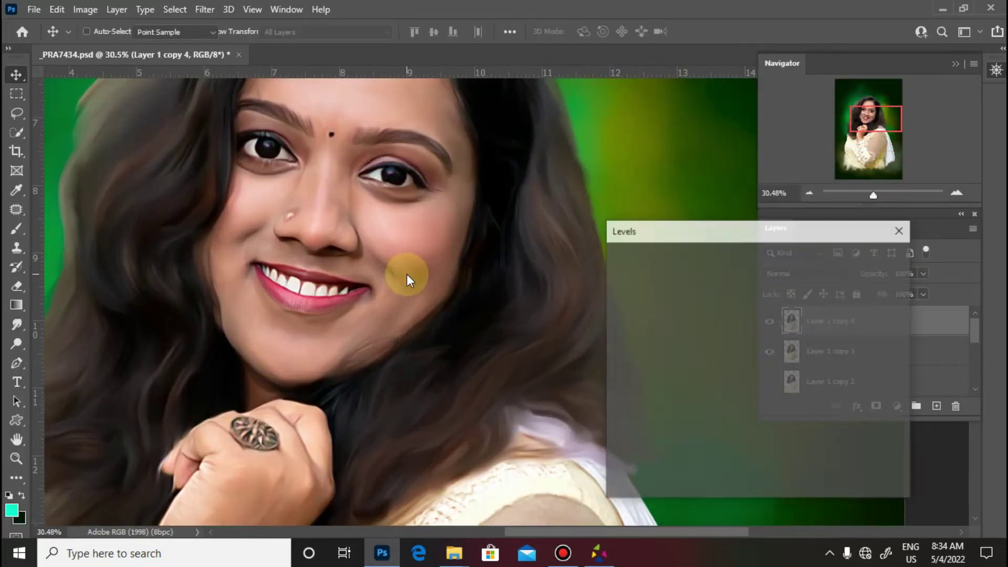
pyautogui.click(843, 402)
pyautogui.press('Return')
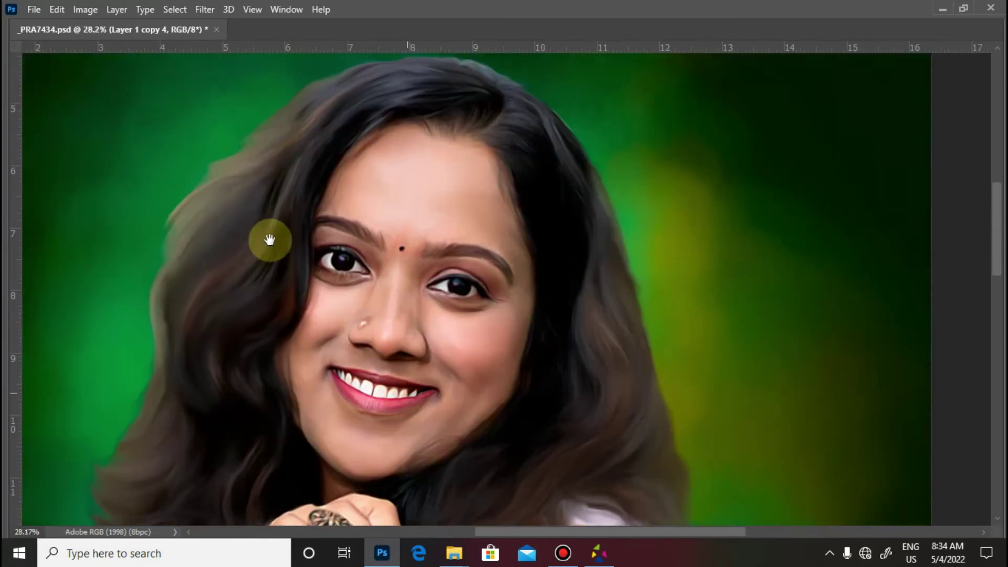
pyautogui.scroll(-6, 269, 240)
pyautogui.press('Tab')
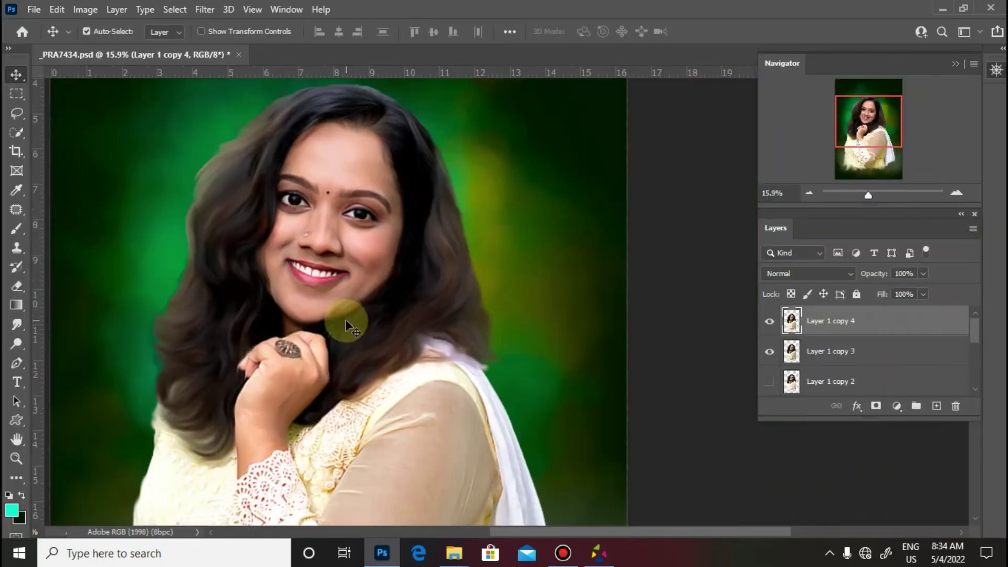
# Step: Add a Hue/Saturation adjustment layer above Layer 1 copy 4 and adjust it for a reddish-brown hair tint
pyautogui.click(896, 406)
pyautogui.click(924, 268)
pyautogui.moveTo(619, 303); pyautogui.dragTo(713, 301)
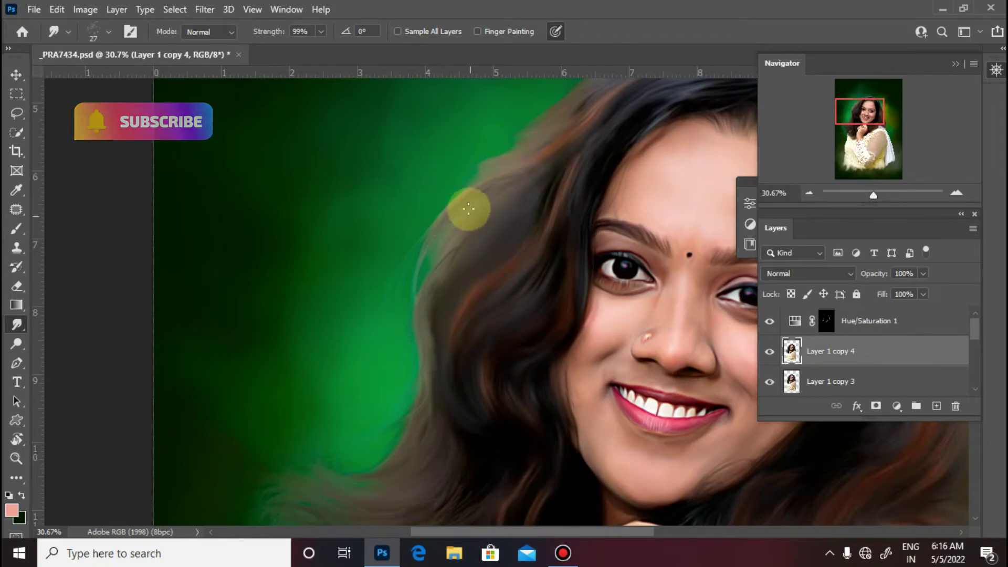
# Step: Pull fine strands out of the left-hand hair edge on Layer 1 copy 4 with a size 27 Smudge brush at 99% strength
pyautogui.moveTo(537, 142); pyautogui.dragTo(492, 174)
pyautogui.moveTo(524, 142); pyautogui.dragTo(439, 189)
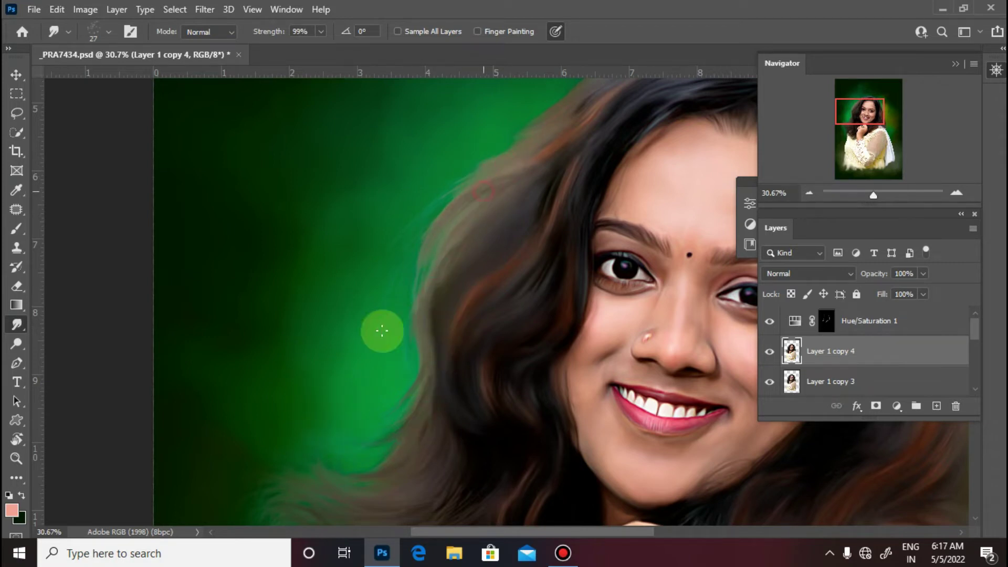
pyautogui.scroll(5, 382, 331)
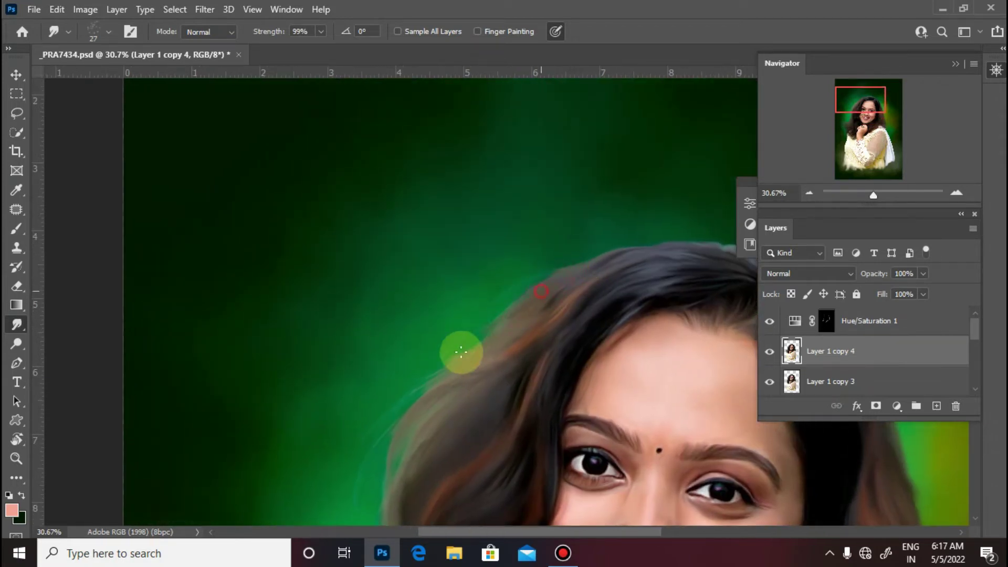
pyautogui.moveTo(515, 307); pyautogui.dragTo(475, 344)
pyautogui.hotkey('ctrl', 'z')
pyautogui.moveTo(535, 328); pyautogui.dragTo(420, 378)
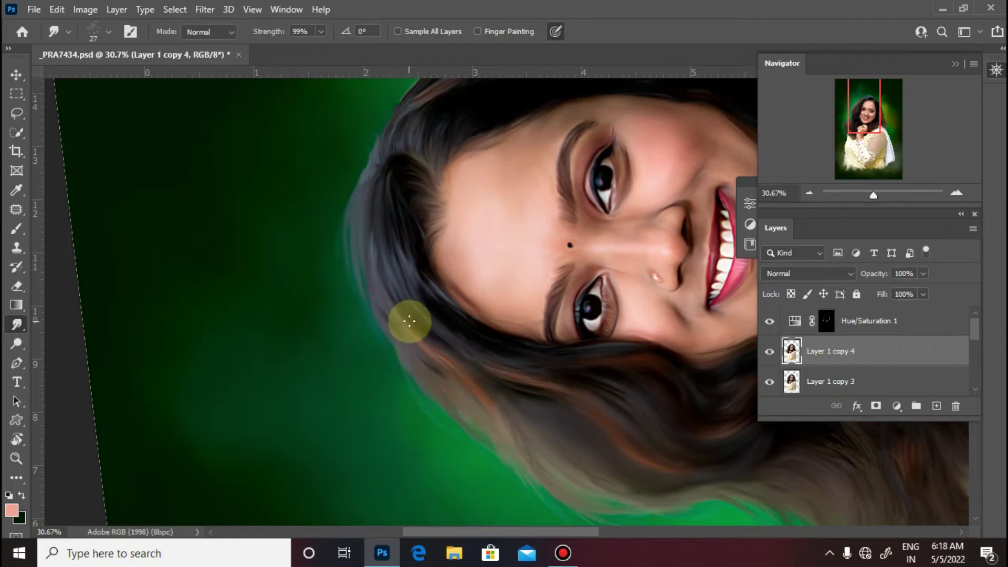
pyautogui.scroll(-2, 418, 330)
pyautogui.moveTo(378, 238); pyautogui.dragTo(415, 267)
pyautogui.hotkey('ctrl', 'z')
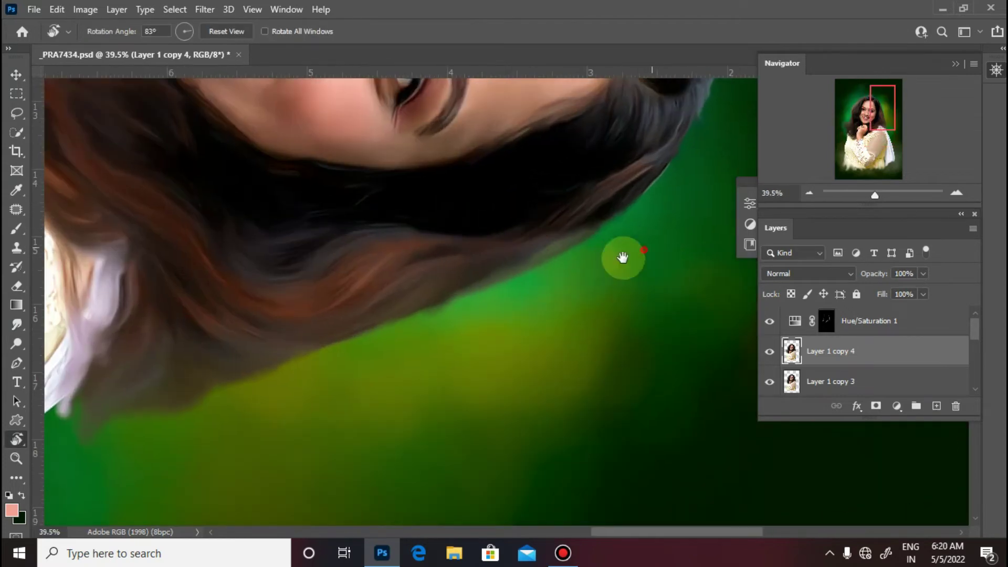
# Step: Pull fine strands out of the hair at the crown and upper right-hand side of the head on Layer 1 copy 4
pyautogui.scroll(3, 620, 258)
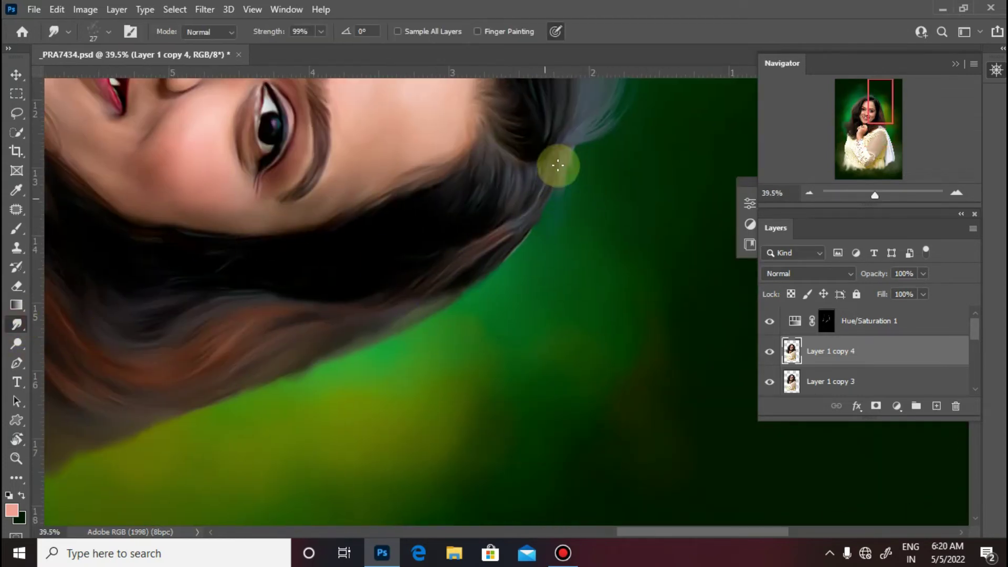
pyautogui.moveTo(550, 177)
pyautogui.mouseDown()
pyautogui.moveTo(543, 200)
pyautogui.moveTo(593, 169)
pyautogui.moveTo(584, 215)
pyautogui.mouseUp()
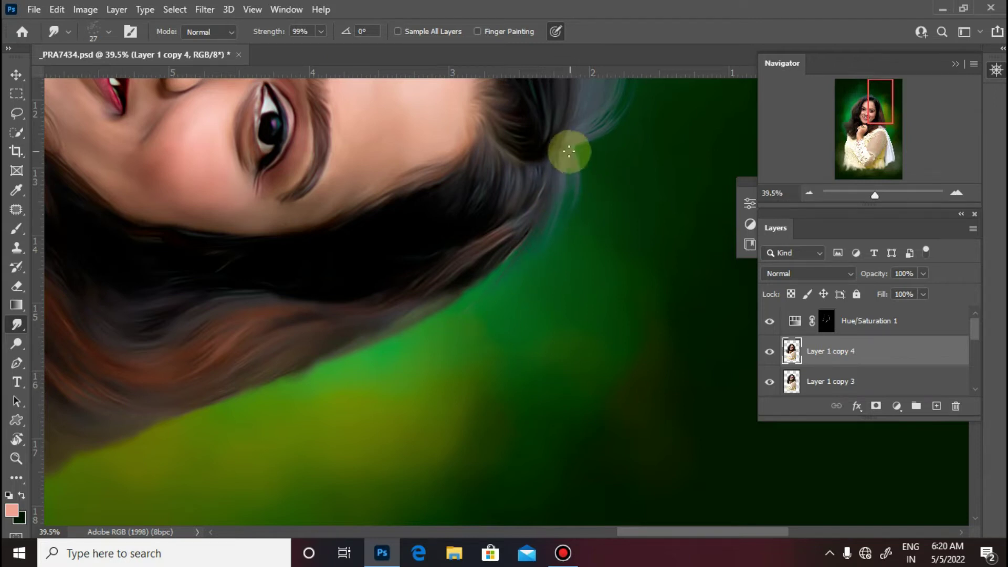
pyautogui.moveTo(569, 152); pyautogui.dragTo(546, 216)
pyautogui.moveTo(407, 328); pyautogui.dragTo(365, 372)
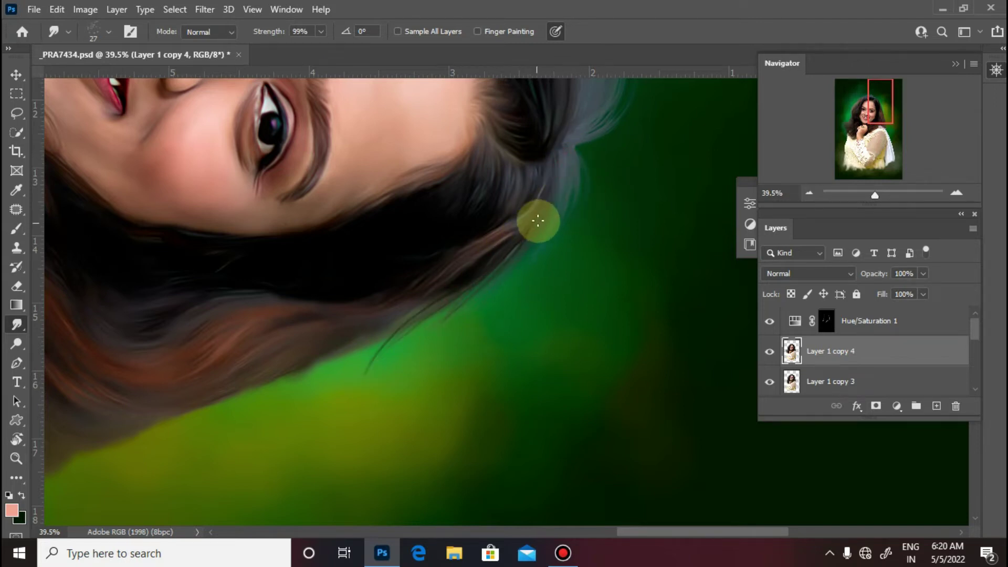
pyautogui.moveTo(500, 301); pyautogui.dragTo(617, 234)
# Step: Smudge a row of thin dark strands outward along the middle of the right-hand hair edge
pyautogui.moveTo(642, 186)
pyautogui.mouseDown()
pyautogui.moveTo(510, 286)
pyautogui.moveTo(415, 317)
pyautogui.mouseUp()
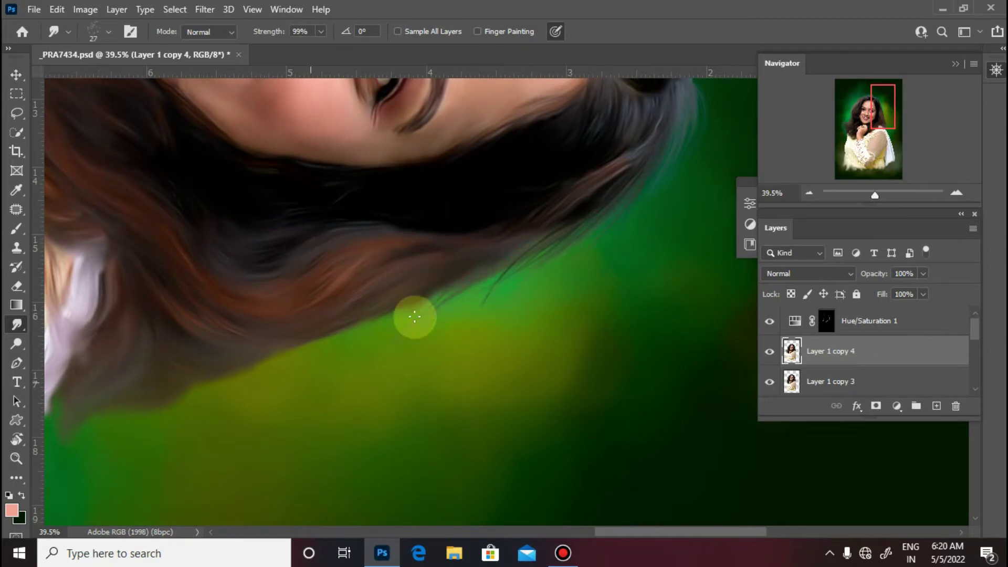
pyautogui.moveTo(498, 271); pyautogui.dragTo(425, 328)
pyautogui.moveTo(546, 242); pyautogui.dragTo(506, 294)
pyautogui.moveTo(565, 229); pyautogui.dragTo(473, 324)
pyautogui.moveTo(544, 257); pyautogui.dragTo(438, 311)
pyautogui.moveTo(549, 236); pyautogui.dragTo(494, 297)
# Step: Extend the fine flyaway strands down the lower part of the right-hand hair edge over the yellow-green background
pyautogui.moveTo(367, 319)
pyautogui.mouseDown()
pyautogui.moveTo(477, 252)
pyautogui.moveTo(403, 336)
pyautogui.mouseUp()
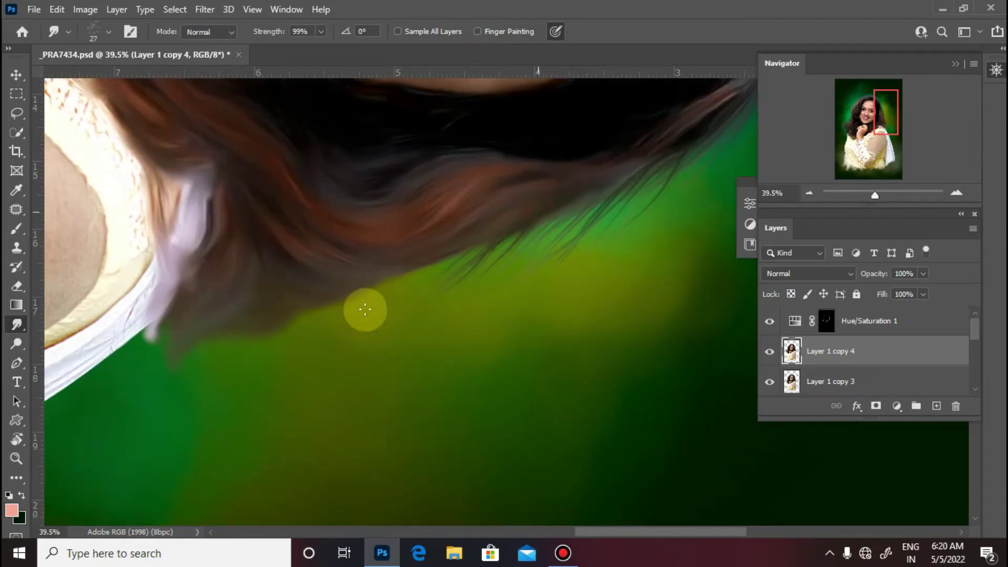
pyautogui.moveTo(587, 190); pyautogui.dragTo(544, 257)
pyautogui.moveTo(627, 178); pyautogui.dragTo(392, 303)
pyautogui.moveTo(497, 228)
pyautogui.mouseDown()
pyautogui.moveTo(404, 297)
pyautogui.moveTo(310, 345)
pyautogui.mouseUp()
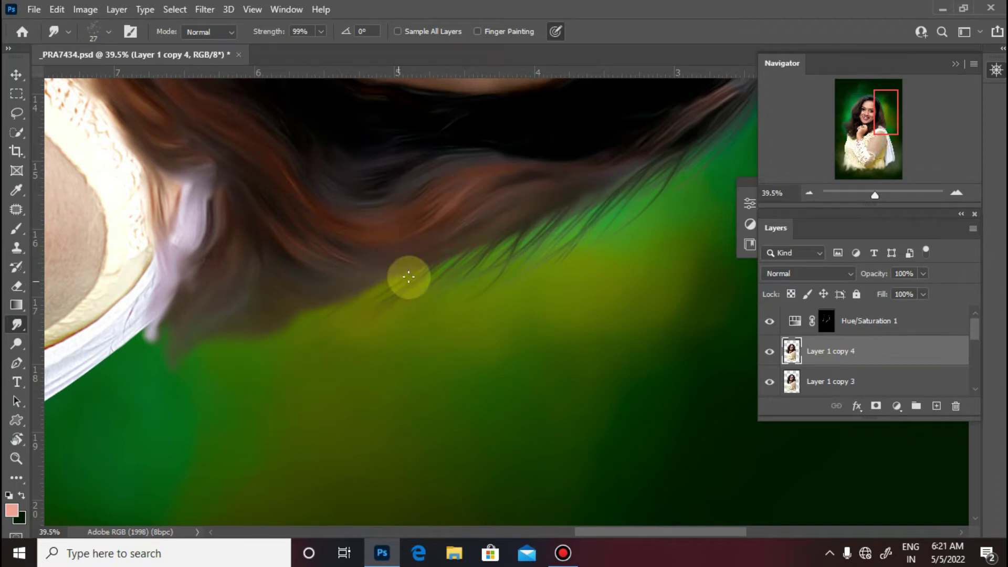
pyautogui.moveTo(374, 286); pyautogui.dragTo(357, 306)
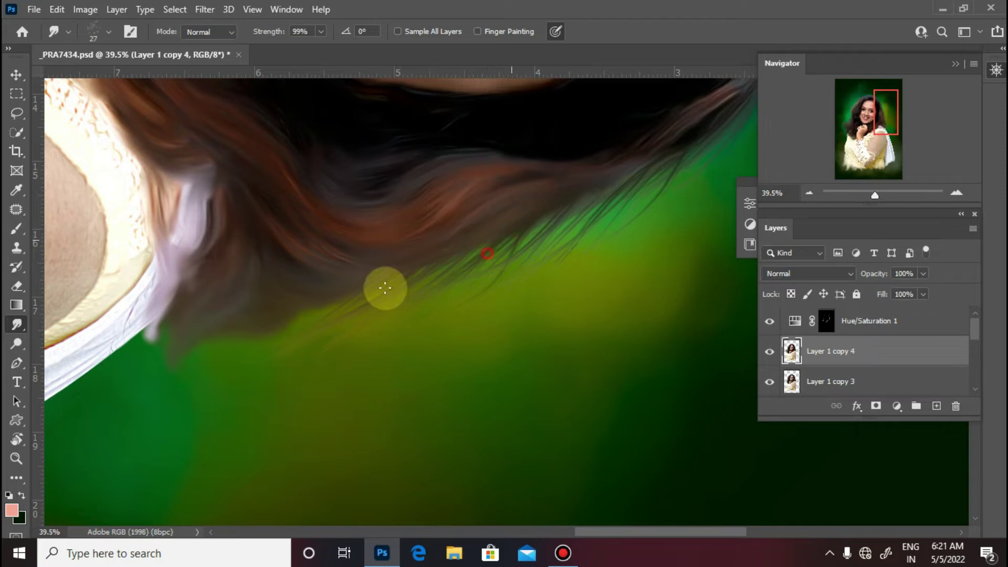
# Step: Draw thin curved strands out of the hair ends beside the white dupatta at the shoulder
pyautogui.moveTo(198, 333); pyautogui.dragTo(380, 299)
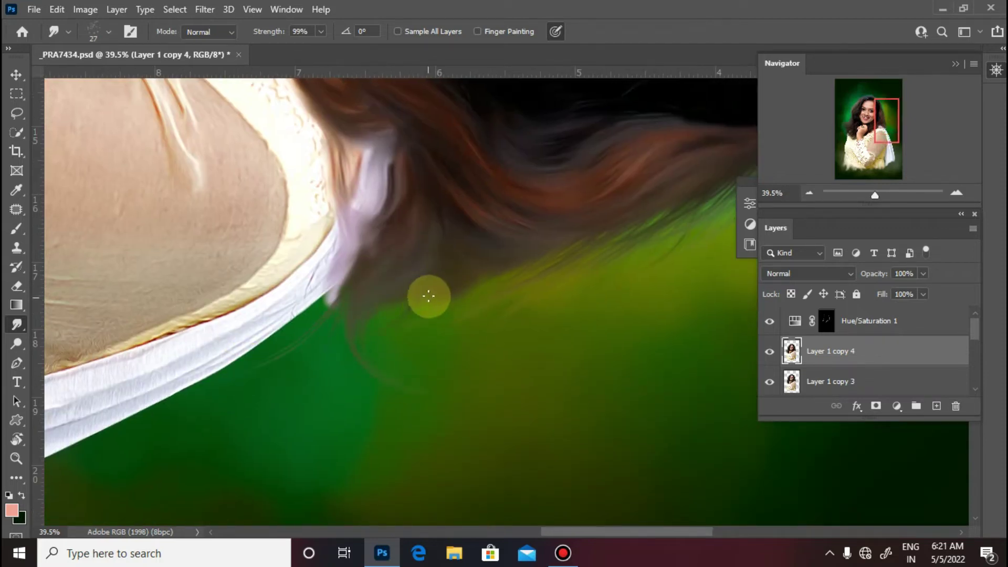
pyautogui.moveTo(466, 276); pyautogui.dragTo(493, 271)
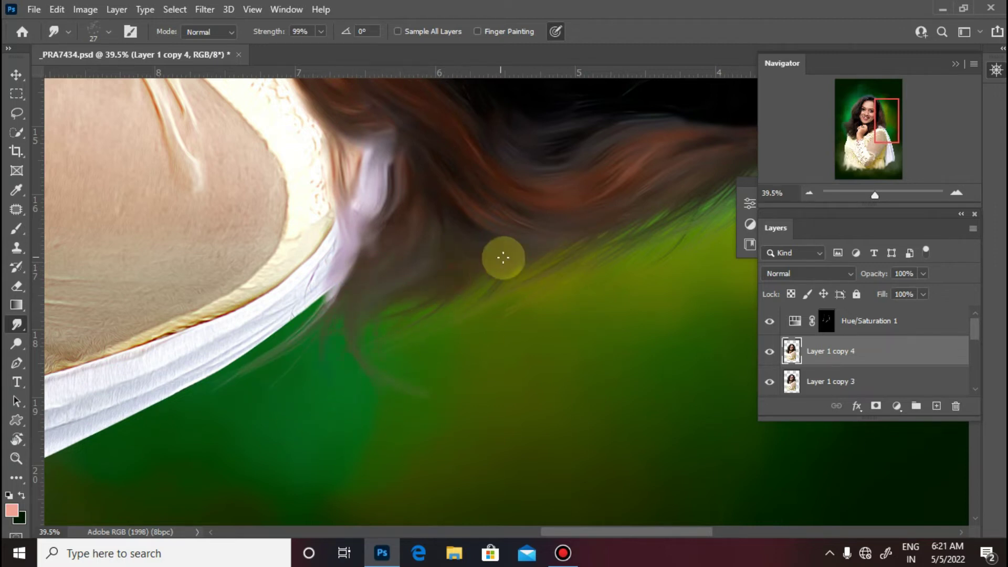
pyautogui.moveTo(328, 297); pyautogui.dragTo(199, 397)
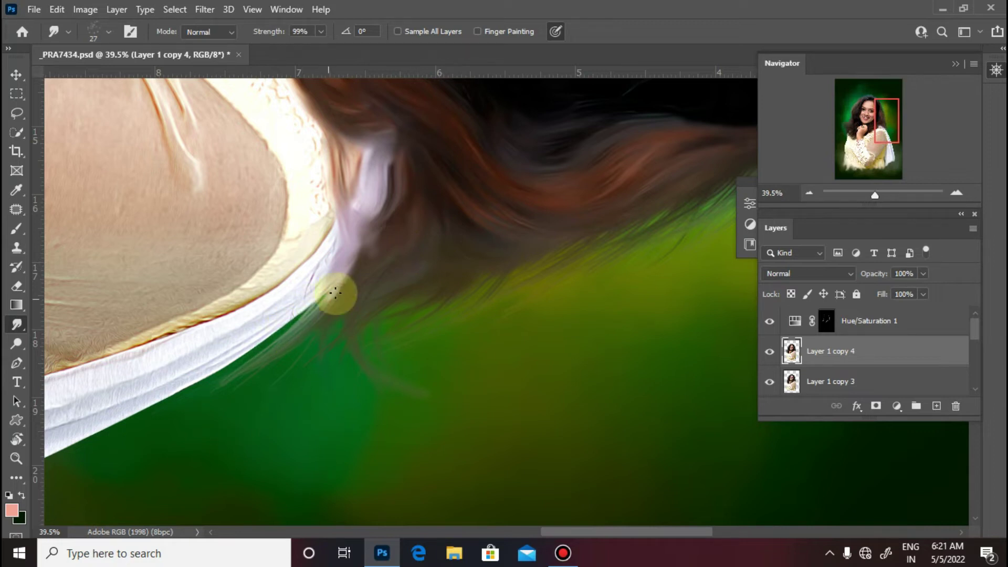
pyautogui.moveTo(334, 288); pyautogui.dragTo(317, 300)
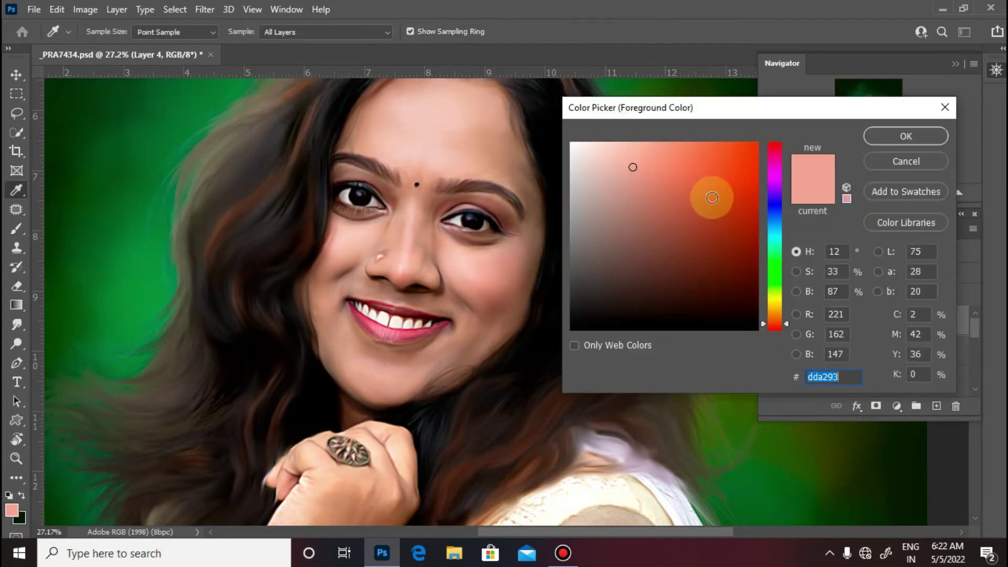
# Step: Choose a strong red foreground colour and set the brush flow to 5% after a trial stroke on Layer 4
pyautogui.click(754, 187)
pyautogui.click(893, 137)
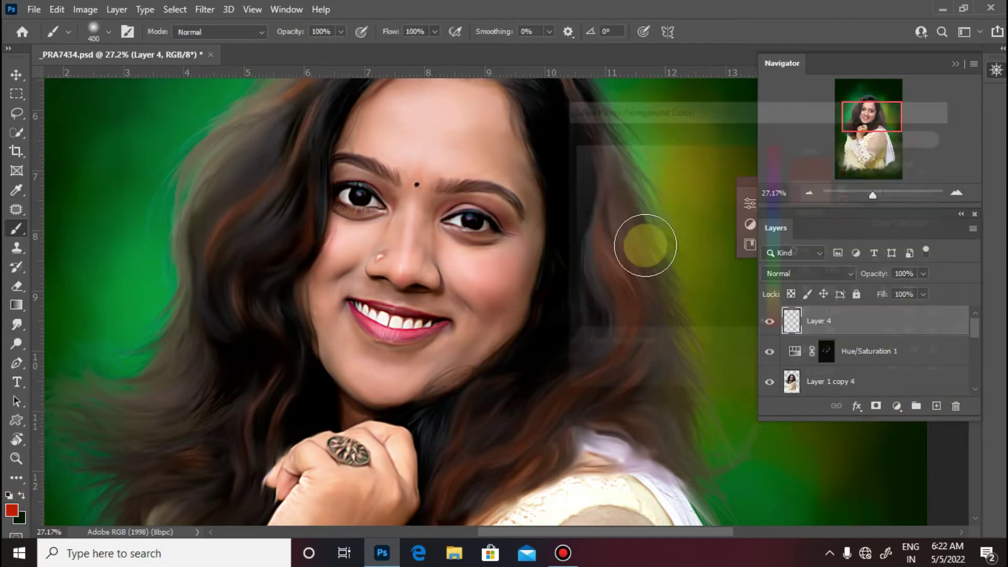
pyautogui.moveTo(517, 271); pyautogui.dragTo(450, 360)
pyautogui.hotkey('ctrl', 'z')
pyautogui.moveTo(424, 32); pyautogui.dragTo(371, 53)
pyautogui.write('5')
pyautogui.press('Return')
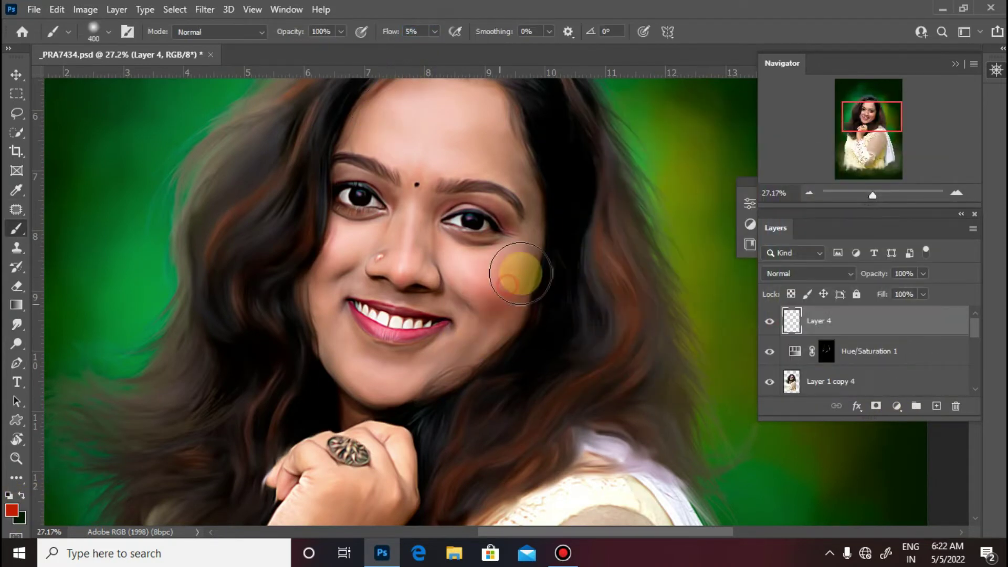
# Step: Set Layer 4's blend mode to Overlay
pyautogui.moveTo(501, 323); pyautogui.dragTo(598, 234)
pyautogui.scroll(-1, 555, 278)
pyautogui.click(808, 273)
pyautogui.click(775, 348)
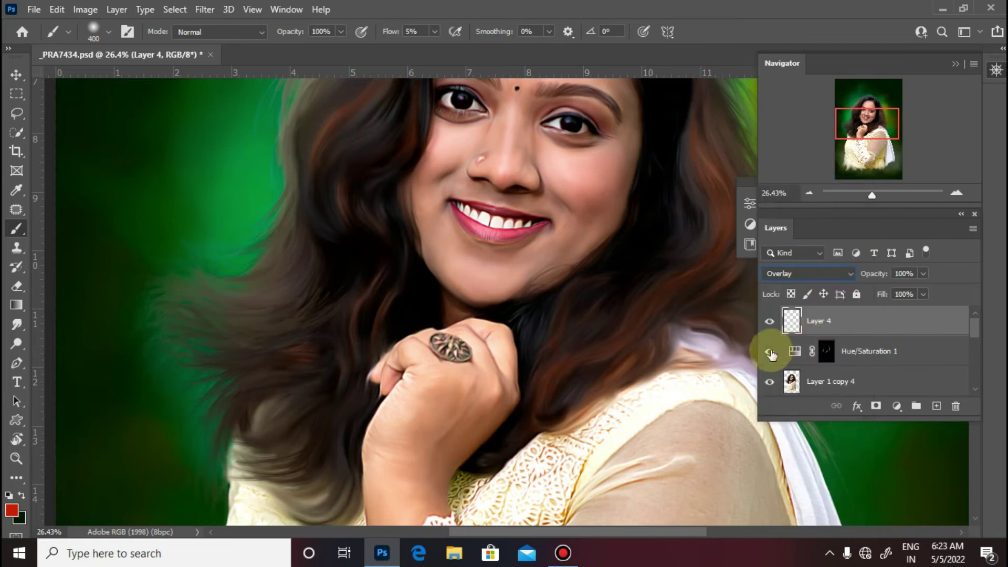
# Step: Tint the cheek edges and right-hand jaw red on Layer 4 with a smaller soft brush
pyautogui.press('[')
pyautogui.press('[')
pyautogui.press('[')
pyautogui.press('[')
pyautogui.press('[')
pyautogui.scroll(2, 531, 281)
pyautogui.moveTo(624, 235)
pyautogui.mouseDown()
pyautogui.moveTo(498, 300)
pyautogui.moveTo(646, 201)
pyautogui.moveTo(564, 277)
pyautogui.mouseUp()
pyautogui.moveTo(564, 277); pyautogui.dragTo(519, 332)
pyautogui.moveTo(359, 200); pyautogui.dragTo(342, 227)
# Step: Brush red shading over the jawline, chin and neck on Layer 4 with a size 250 brush
pyautogui.press(']')
pyautogui.press(']')
pyautogui.press(']')
pyautogui.moveTo(384, 379); pyautogui.dragTo(576, 265)
pyautogui.moveTo(458, 359)
pyautogui.mouseDown()
pyautogui.moveTo(305, 245)
pyautogui.moveTo(281, 245)
pyautogui.mouseUp()
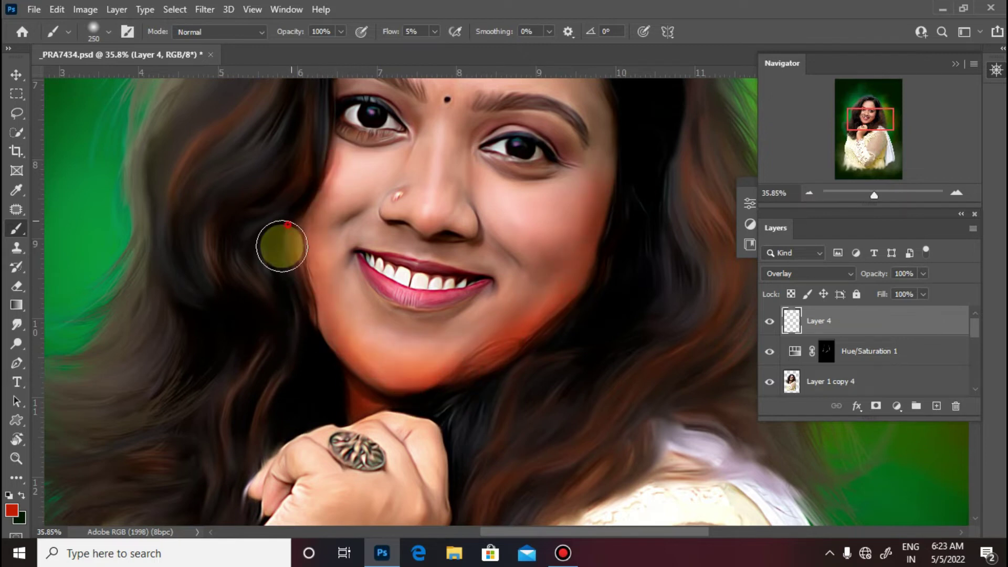
# Step: Paint red warmth along the nose, around the mouth and near the eyes on Layer 4 with a smaller brush
pyautogui.moveTo(421, 156); pyautogui.dragTo(407, 294)
pyautogui.moveTo(379, 227); pyautogui.dragTo(344, 223)
pyautogui.moveTo(469, 281)
pyautogui.mouseDown()
pyautogui.moveTo(512, 257)
pyautogui.moveTo(559, 288)
pyautogui.mouseUp()
pyautogui.moveTo(542, 314); pyautogui.dragTo(502, 314)
pyautogui.moveTo(423, 347)
pyautogui.mouseDown()
pyautogui.moveTo(395, 310)
pyautogui.moveTo(381, 314)
pyautogui.moveTo(364, 369)
pyautogui.moveTo(429, 387)
pyautogui.moveTo(451, 382)
pyautogui.moveTo(376, 362)
pyautogui.mouseUp()
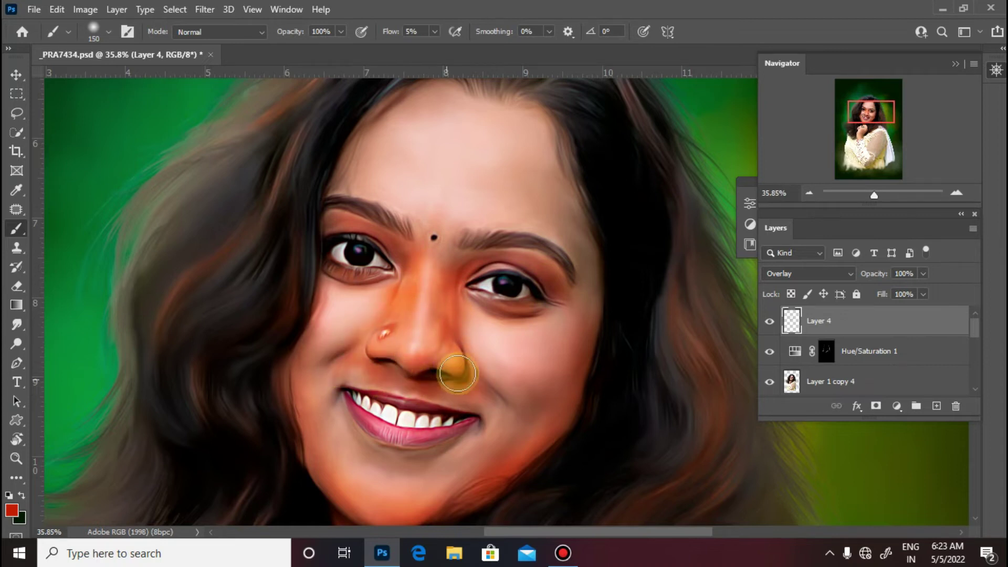
pyautogui.moveTo(538, 421); pyautogui.dragTo(537, 404)
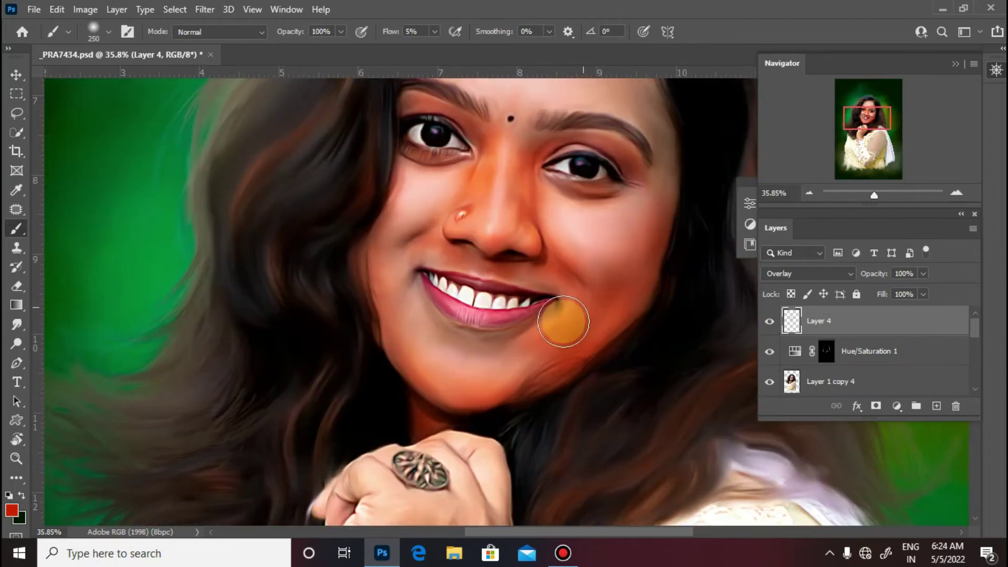
# Step: Build up the red tint over the forehead, cheeks and lower face on Layer 4 with a size 250 brush
pyautogui.moveTo(565, 324)
pyautogui.mouseDown()
pyautogui.moveTo(544, 373)
pyautogui.moveTo(430, 353)
pyautogui.moveTo(466, 377)
pyautogui.mouseUp()
pyautogui.moveTo(660, 190); pyautogui.dragTo(631, 321)
pyautogui.click(547, 155)
pyautogui.moveTo(538, 221)
pyautogui.mouseDown()
pyautogui.moveTo(610, 120)
pyautogui.moveTo(639, 307)
pyautogui.moveTo(599, 159)
pyautogui.mouseUp()
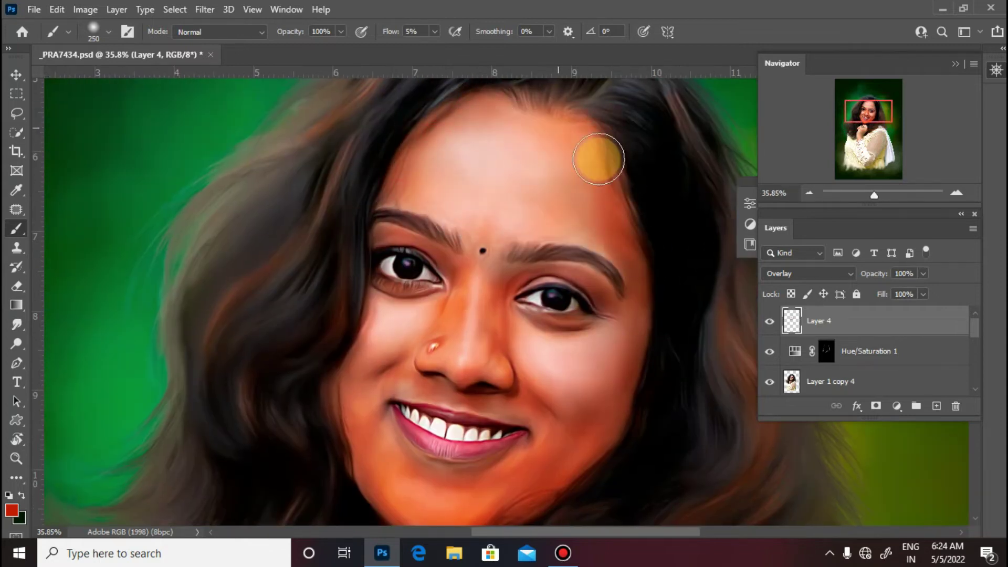
pyautogui.moveTo(448, 303)
pyautogui.mouseDown()
pyautogui.moveTo(423, 309)
pyautogui.moveTo(358, 404)
pyautogui.mouseUp()
pyautogui.click(566, 344)
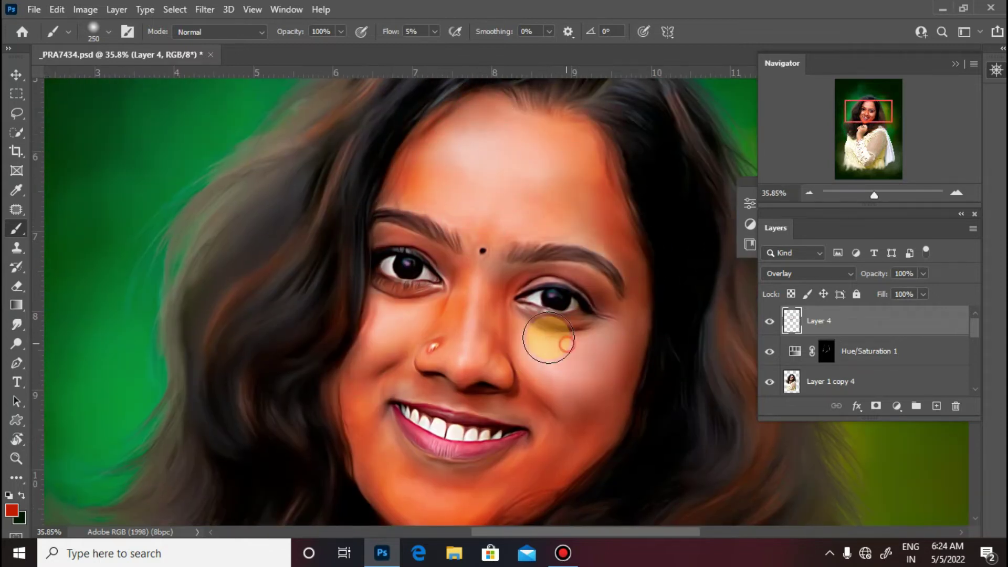
pyautogui.moveTo(586, 391)
pyautogui.mouseDown()
pyautogui.moveTo(605, 335)
pyautogui.moveTo(429, 385)
pyautogui.moveTo(434, 493)
pyautogui.mouseUp()
pyautogui.moveTo(361, 426); pyautogui.dragTo(410, 366)
# Step: Brush the same red tint over the raised hand and wrist on Layer 4
pyautogui.hotkey('ctrl', '-')
pyautogui.hotkey('ctrl', '-')
pyautogui.hotkey('ctrl', '-')
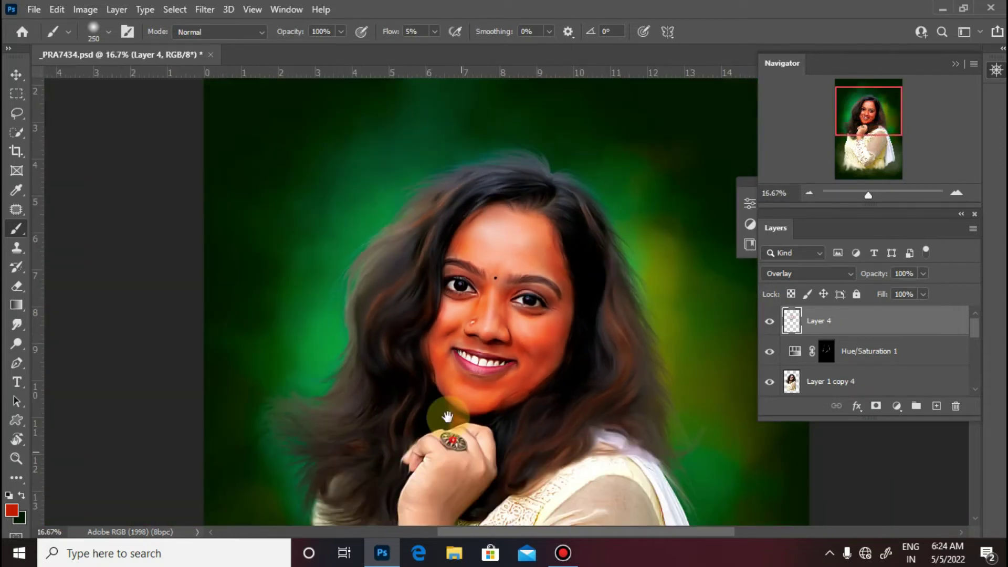
pyautogui.moveTo(448, 418); pyautogui.dragTo(430, 226)
pyautogui.press(']')
pyautogui.press(']')
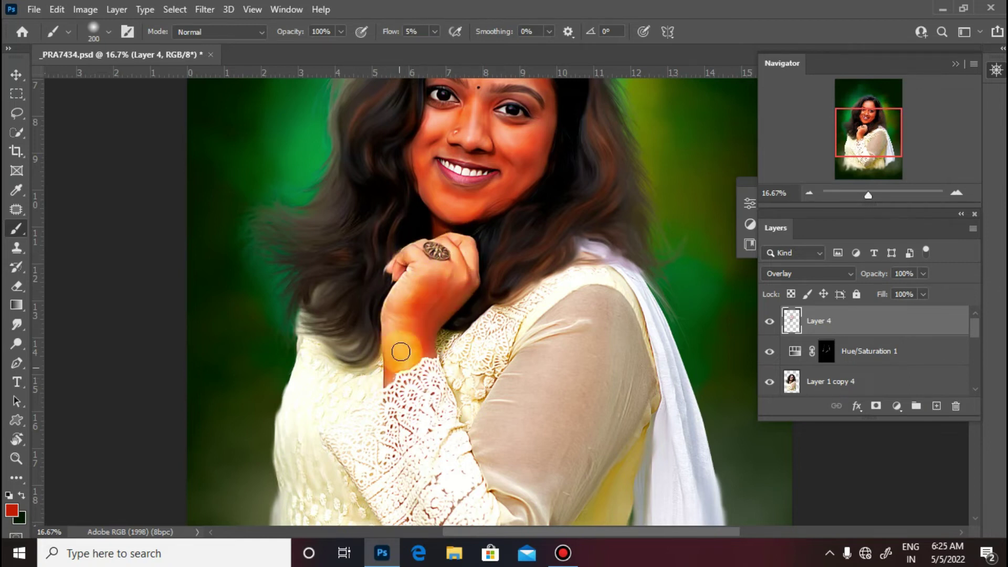
# Step: Lower Layer 4's opacity to 25% and check the softened skin tint on the face
pyautogui.hotkey('ctrl', '0')
pyautogui.moveTo(520, 243); pyautogui.dragTo(577, 243)
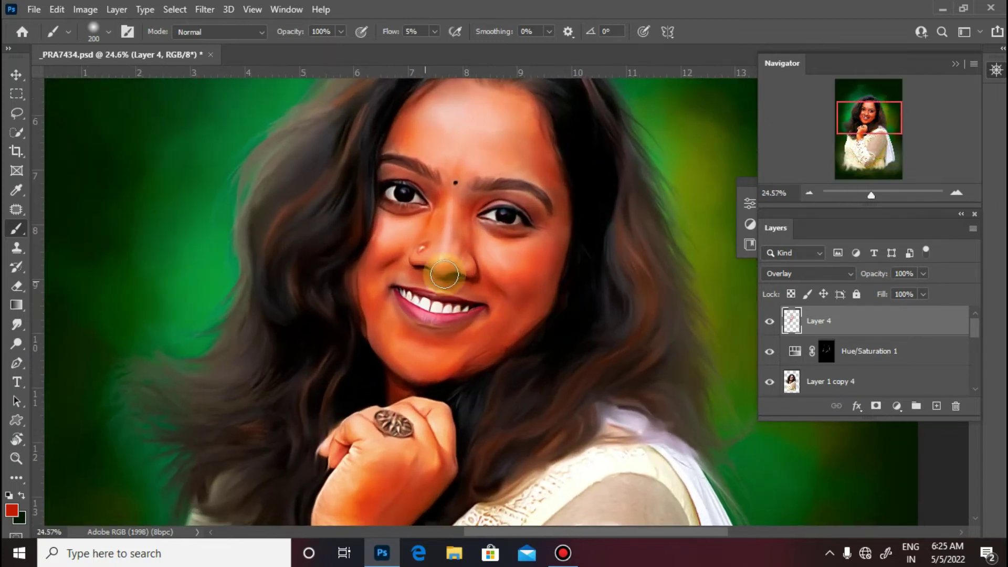
pyautogui.press('v')
pyautogui.moveTo(915, 273); pyautogui.dragTo(842, 285)
pyautogui.write('25')
pyautogui.press('Return')
pyautogui.moveTo(510, 341); pyautogui.dragTo(524, 344)
pyautogui.scroll(3, 524, 344)
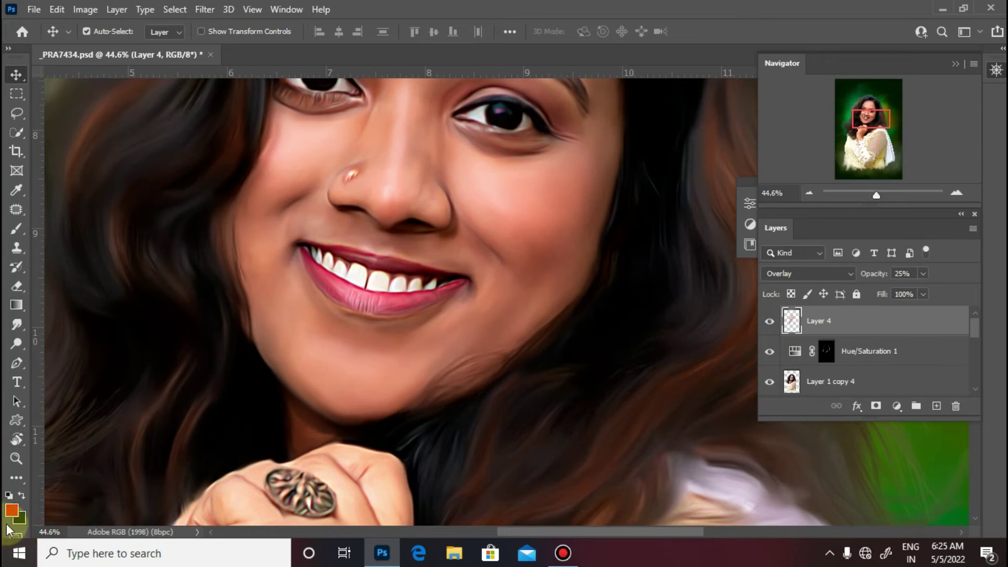
# Step: Choose a bright orange foreground colour and add a new empty layer above Layer 4
pyautogui.click(11, 510)
pyautogui.moveTo(786, 323); pyautogui.dragTo(785, 317)
pyautogui.press('Return')
pyautogui.click(936, 406)
# Step: Set the brush opacity to 50% and Layer 5's blend mode to Overlay
pyautogui.press('b')
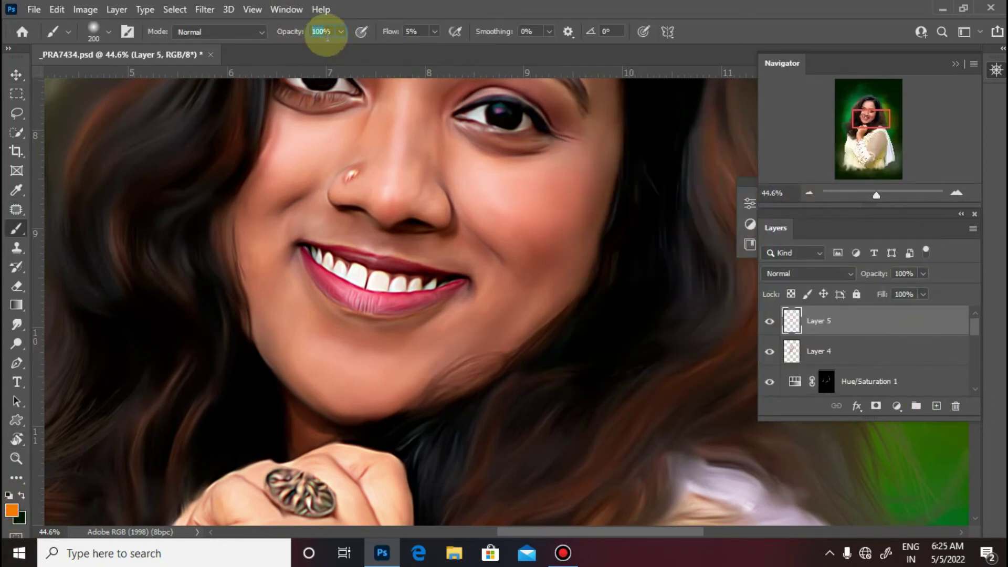
pyautogui.press('Return')
pyautogui.click(487, 212)
pyautogui.write('50')
pyautogui.click(810, 274)
pyautogui.click(801, 346)
# Step: Paint orange warmth on Layer 5 over the right-hand temple and cheek with brush sizes between 100 and 200
pyautogui.moveTo(516, 315); pyautogui.dragTo(549, 287)
pyautogui.press('space')
pyautogui.moveTo(589, 196); pyautogui.dragTo(562, 335)
pyautogui.press('[')
pyautogui.press('[')
pyautogui.press('[')
pyautogui.press('[')
pyautogui.moveTo(557, 280); pyautogui.dragTo(576, 312)
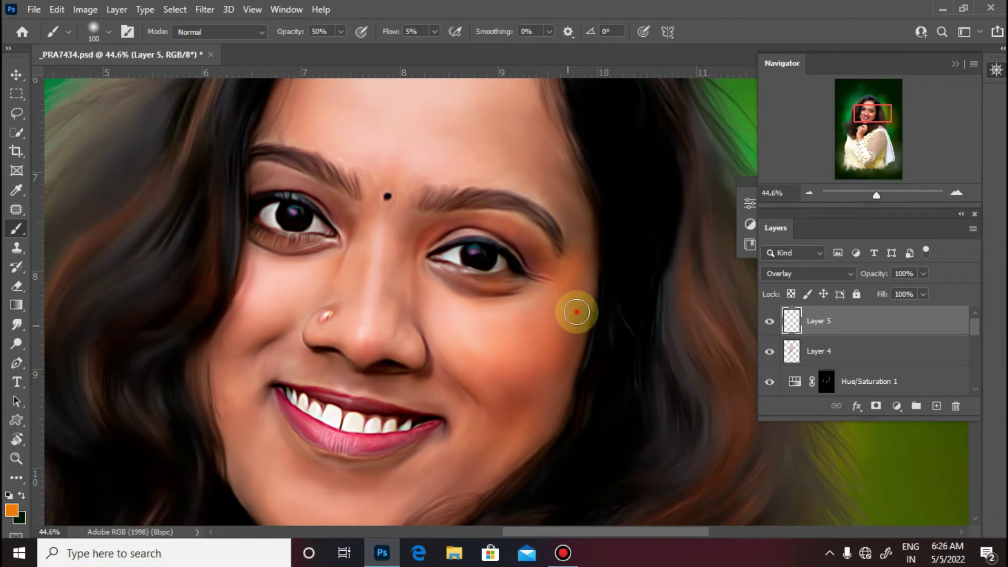
pyautogui.press(']')
pyautogui.press(']')
pyautogui.press(']')
pyautogui.moveTo(581, 207); pyautogui.dragTo(535, 329)
# Step: Brush the orange tint along the nose bridge and across the forehead on Layer 5
pyautogui.moveTo(399, 308)
pyautogui.mouseDown()
pyautogui.moveTo(375, 227)
pyautogui.moveTo(414, 290)
pyautogui.mouseUp()
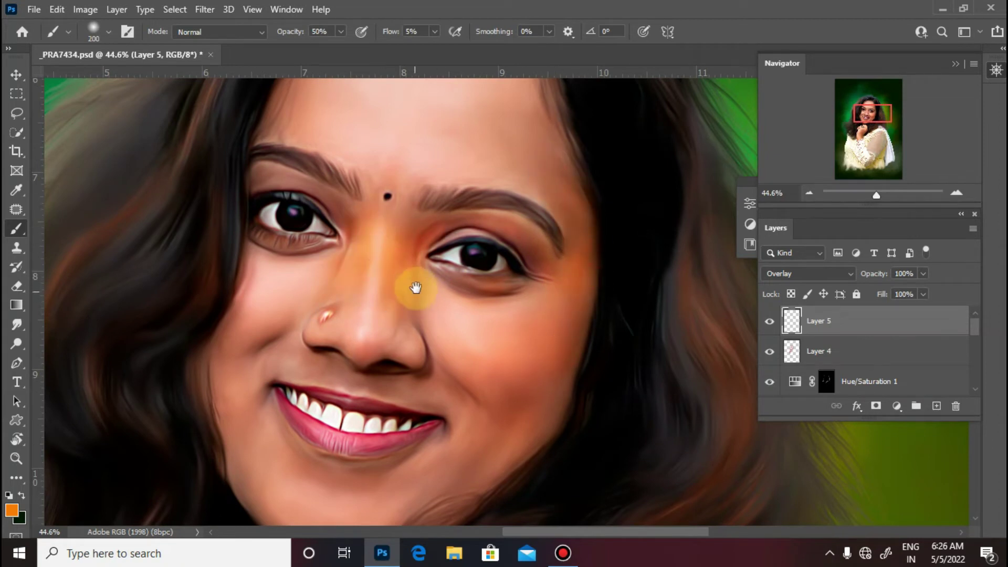
pyautogui.press('space')
pyautogui.moveTo(394, 157); pyautogui.dragTo(474, 246)
pyautogui.press(']')
pyautogui.press(']')
pyautogui.moveTo(411, 219)
pyautogui.mouseDown()
pyautogui.moveTo(484, 118)
pyautogui.moveTo(512, 291)
pyautogui.moveTo(581, 179)
pyautogui.moveTo(612, 235)
pyautogui.moveTo(475, 145)
pyautogui.moveTo(529, 258)
pyautogui.mouseUp()
pyautogui.press('space')
pyautogui.moveTo(390, 361); pyautogui.dragTo(475, 277)
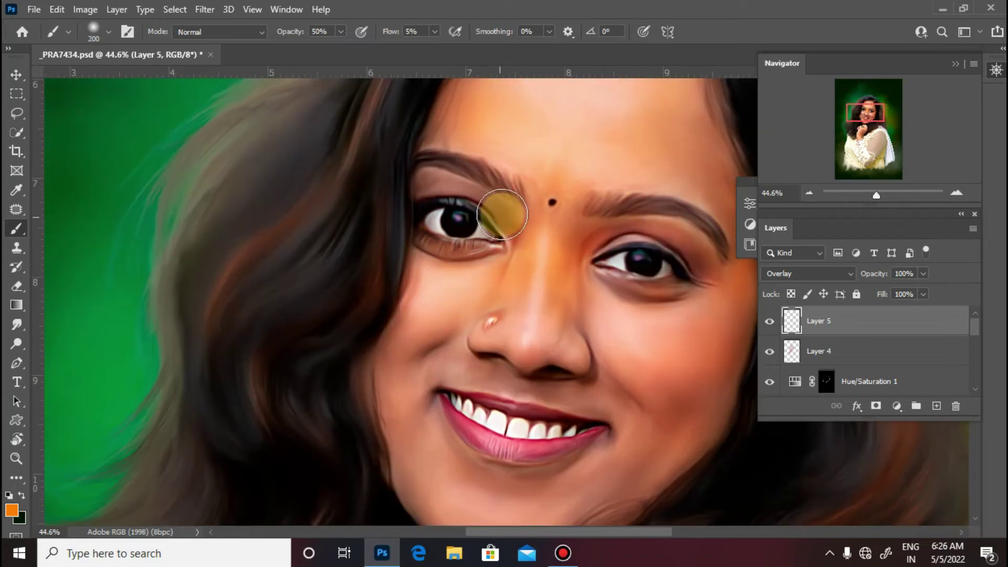
# Step: Tint the chin, jaw, nose wing and cheeks orange on Layer 5 with size 100 and 200 brushes
pyautogui.scroll(-3, 409, 384)
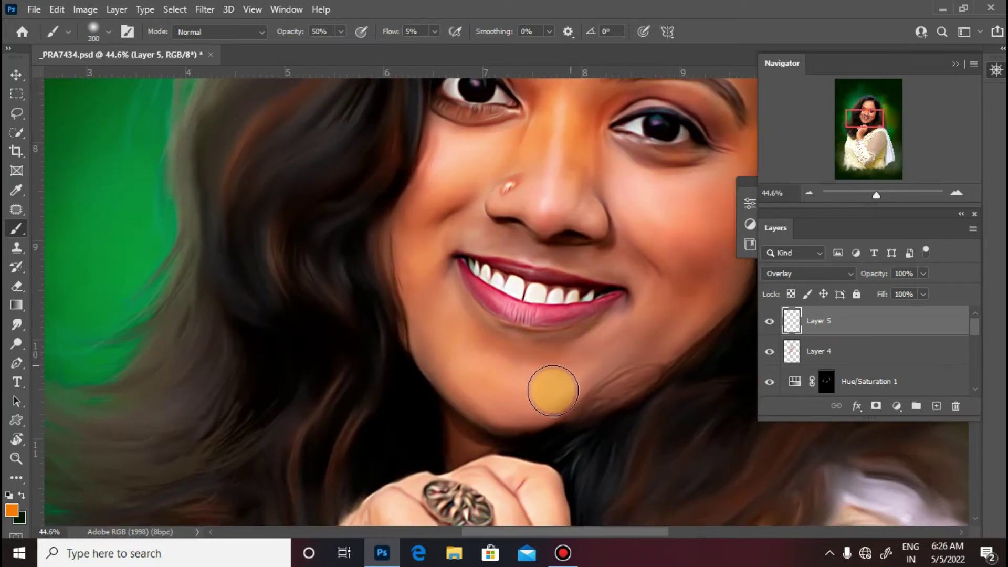
pyautogui.press('[')
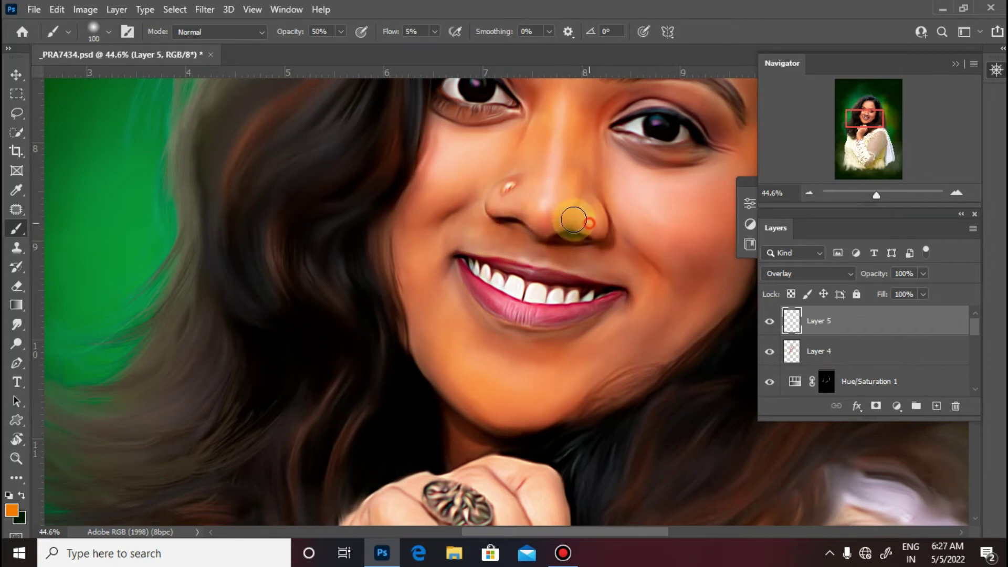
pyautogui.moveTo(621, 227); pyautogui.dragTo(525, 301)
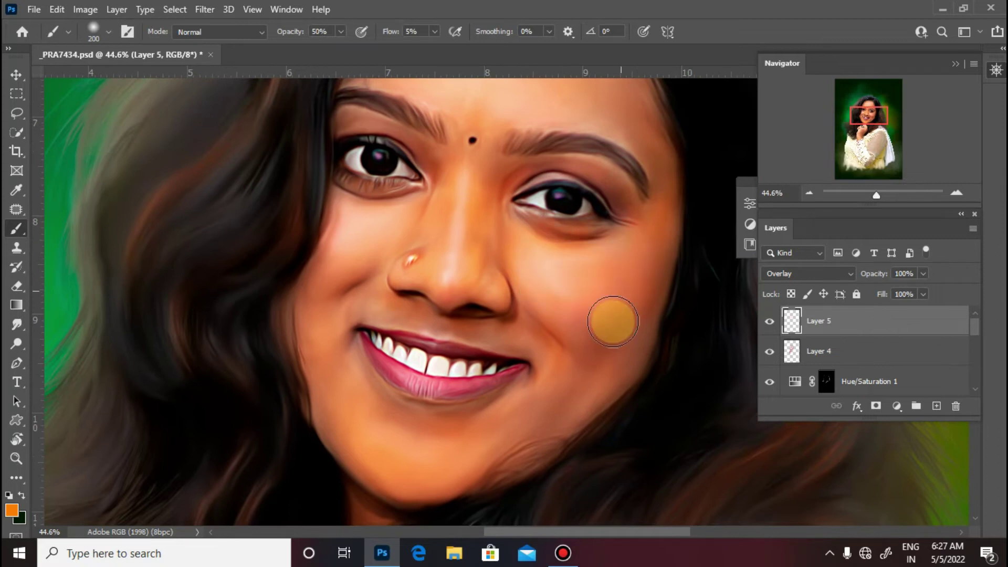
pyautogui.scroll(3, 612, 356)
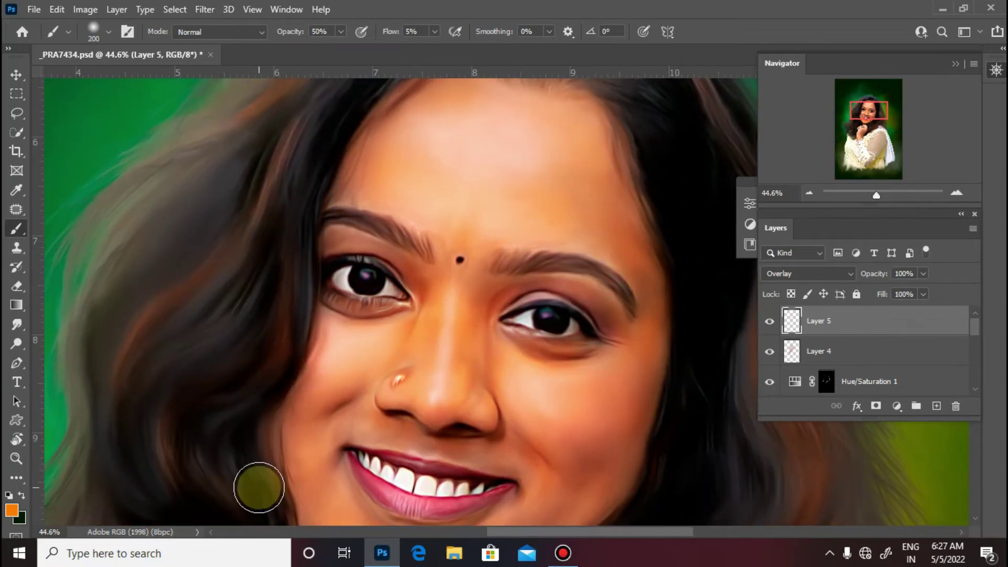
# Step: Reduce Layer 5's opacity to 50% and check the skin colour at different zoom levels
pyautogui.hotkey('ctrl', '-')
pyautogui.hotkey('ctrl', '-')
pyautogui.hotkey('ctrl', '-')
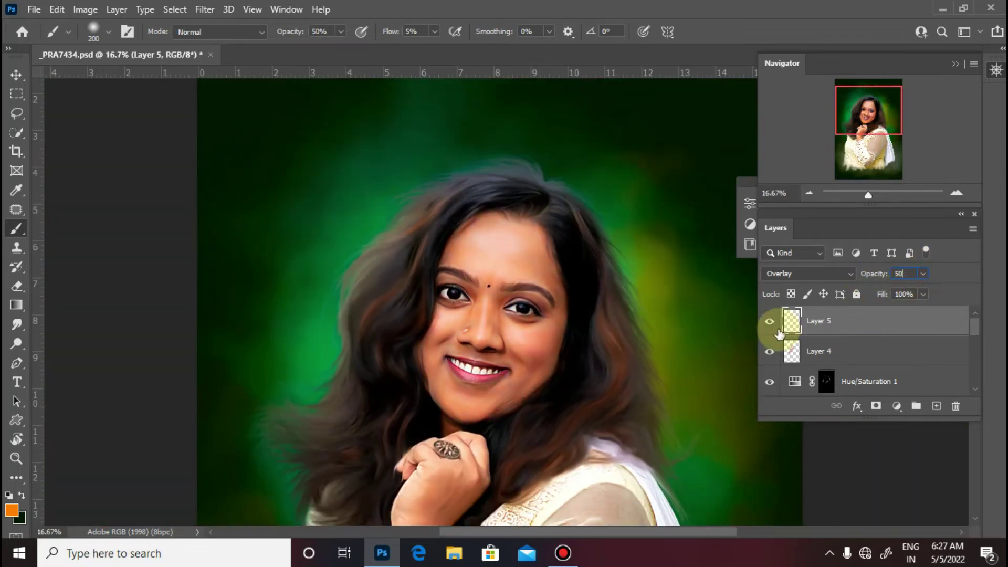
pyautogui.scroll(3, 556, 330)
pyautogui.scroll(-3, 446, 422)
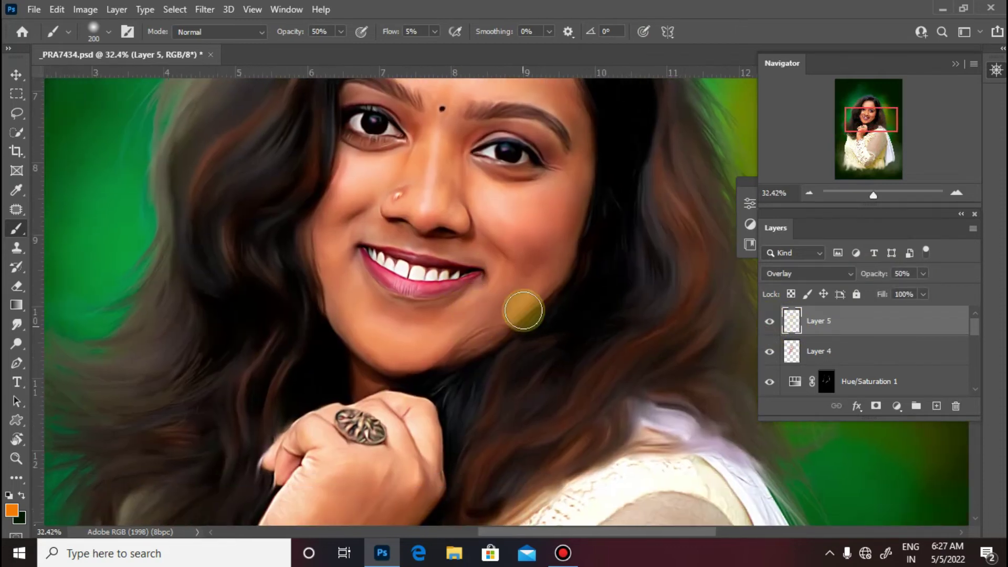
# Step: Add a colorized Hue/Saturation adjustment above Layer 5 with hue 335 and saturation 50, and invert its mask
pyautogui.click(897, 406)
pyautogui.click(928, 263)
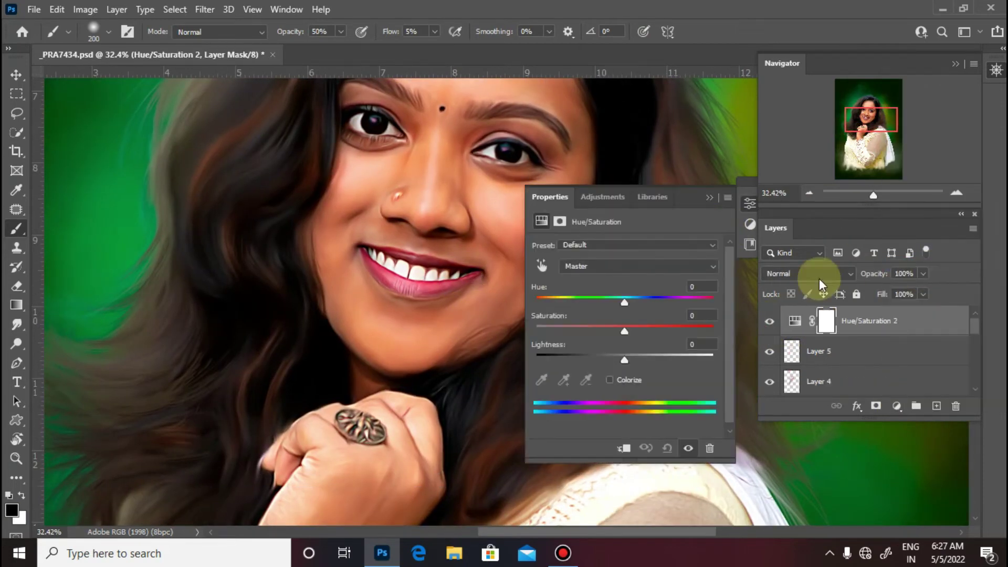
pyautogui.click(610, 379)
pyautogui.moveTo(590, 316); pyautogui.dragTo(728, 326)
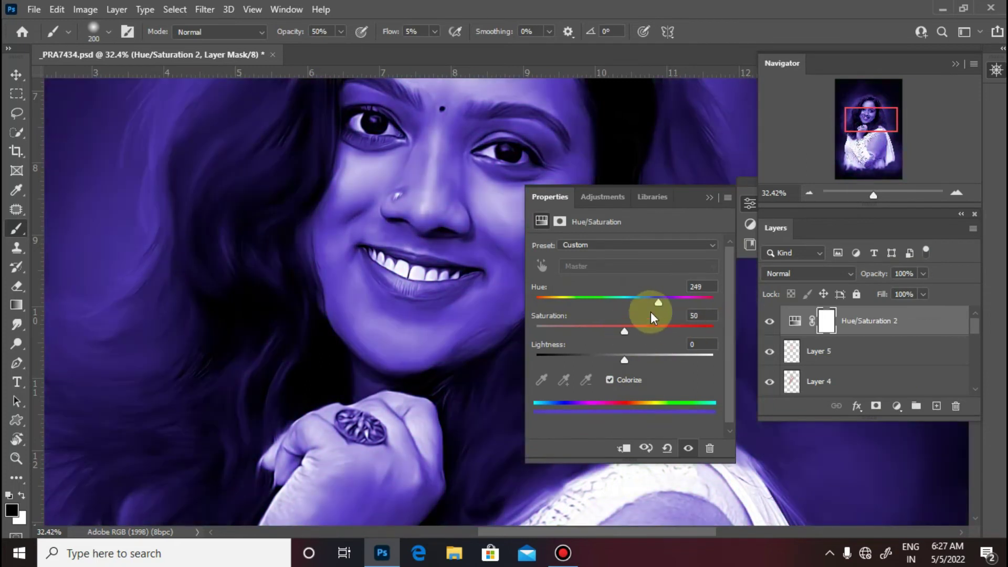
pyautogui.moveTo(650, 310); pyautogui.dragTo(701, 327)
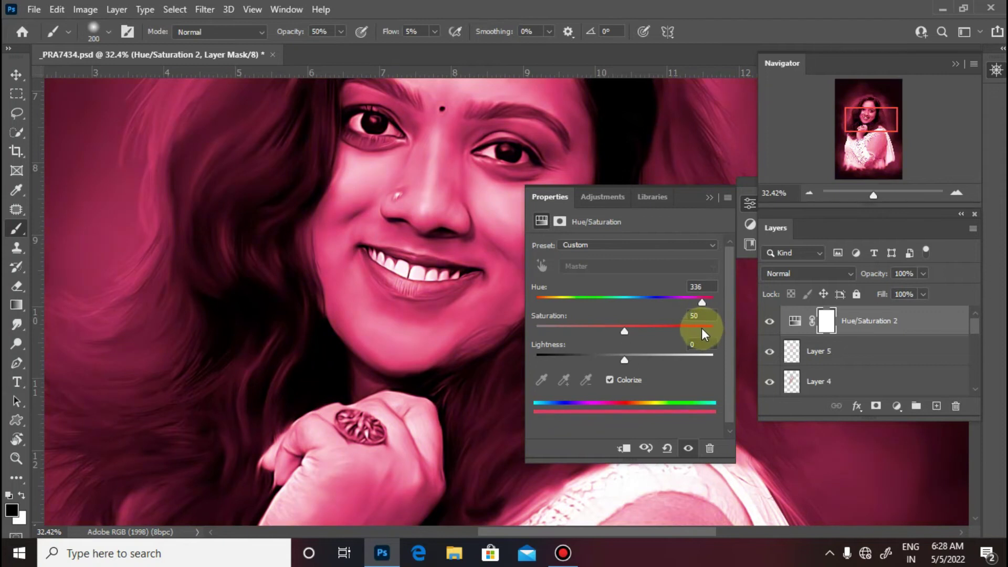
pyautogui.click(816, 325)
pyautogui.hotkey('ctrl', 'i')
# Step: Paint pink blush onto both cheeks, the temple hairline and the area below the lips through the Hue/Saturation 2 mask
pyautogui.press('Tab')
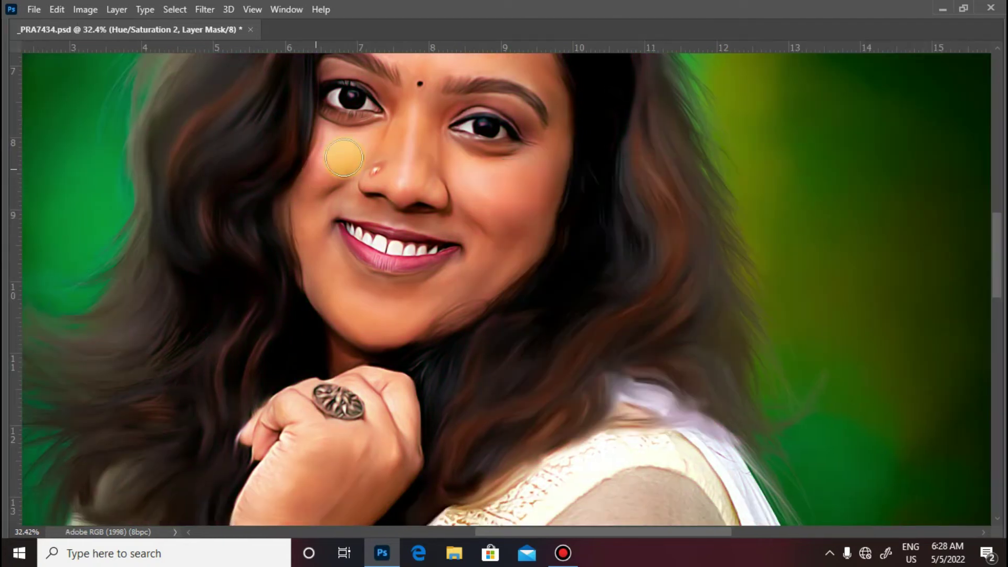
pyautogui.scroll(3, 418, 194)
pyautogui.press('b')
pyautogui.click(512, 185)
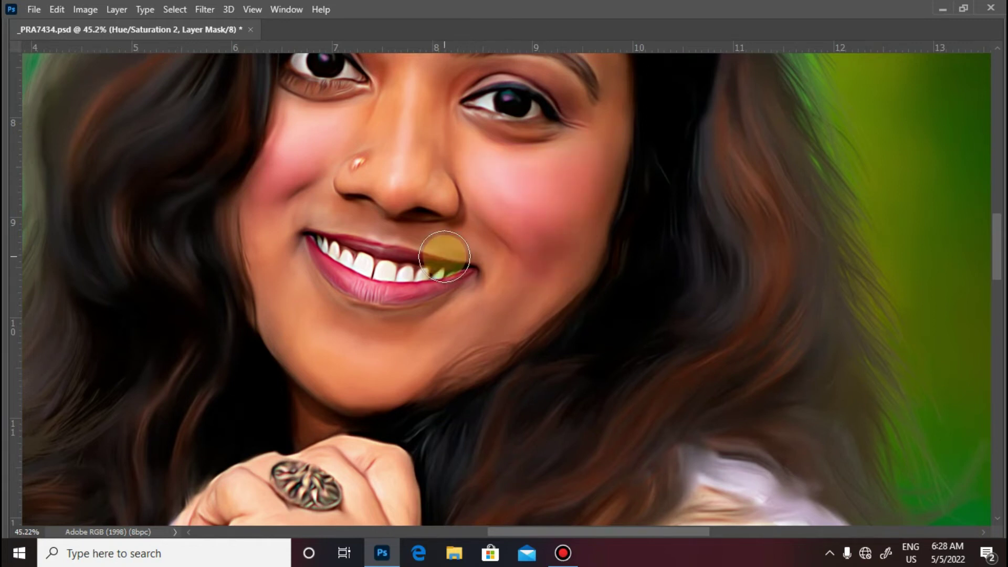
pyautogui.scroll(-3, 413, 348)
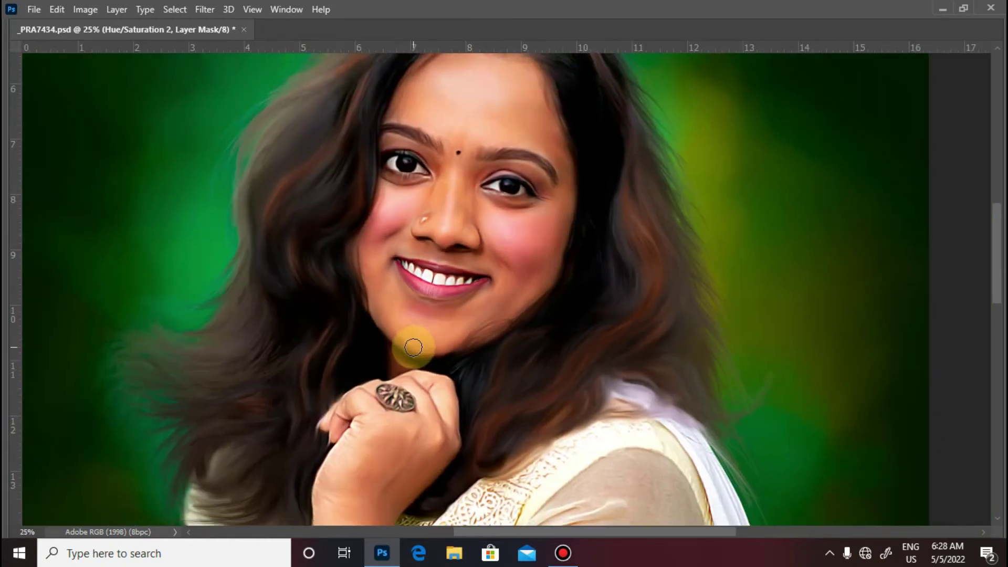
pyautogui.scroll(3, 414, 347)
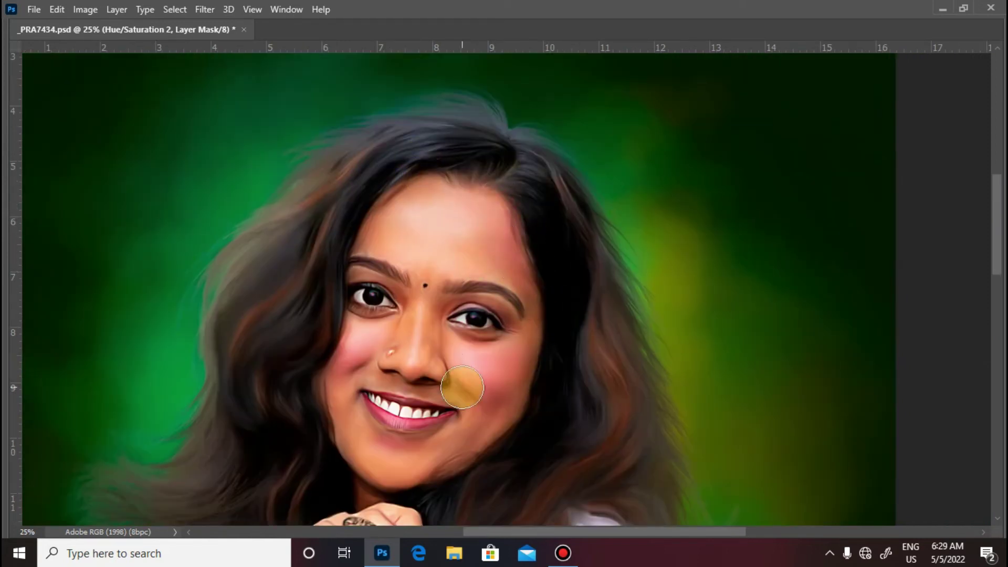
pyautogui.moveTo(534, 356)
pyautogui.mouseDown()
pyautogui.moveTo(509, 432)
pyautogui.moveTo(524, 470)
pyautogui.mouseUp()
pyautogui.scroll(-2, 518, 346)
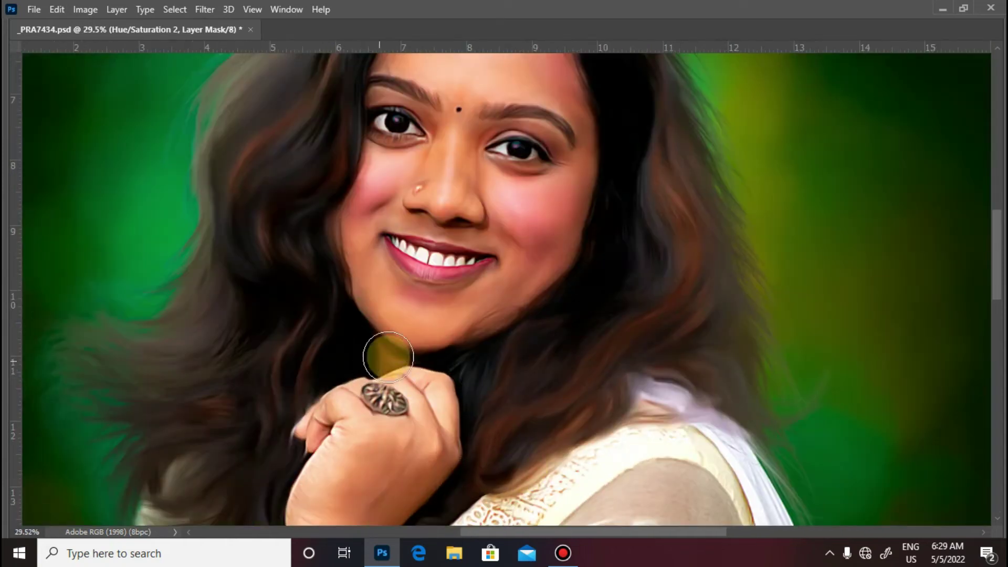
pyautogui.hotkey('ctrl', '-')
pyautogui.moveTo(503, 303); pyautogui.dragTo(452, 409)
pyautogui.moveTo(392, 372); pyautogui.dragTo(381, 203)
# Step: Add another colorized Hue/Saturation adjustment with hue 0 and saturation 72, and invert its mask
pyautogui.press('Tab')
pyautogui.moveTo(522, 384); pyautogui.dragTo(577, 485)
pyautogui.click(897, 406)
pyautogui.click(948, 261)
pyautogui.click(630, 379)
pyautogui.moveTo(582, 331); pyautogui.dragTo(628, 331)
pyautogui.moveTo(538, 302)
pyautogui.mouseDown()
pyautogui.moveTo(549, 301)
pyautogui.moveTo(550, 316)
pyautogui.moveTo(700, 327)
pyautogui.moveTo(714, 308)
pyautogui.moveTo(514, 320)
pyautogui.moveTo(541, 305)
pyautogui.moveTo(517, 303)
pyautogui.moveTo(533, 316)
pyautogui.moveTo(546, 310)
pyautogui.mouseUp()
pyautogui.moveTo(625, 359)
pyautogui.mouseDown()
pyautogui.moveTo(664, 330)
pyautogui.moveTo(625, 360)
pyautogui.mouseUp()
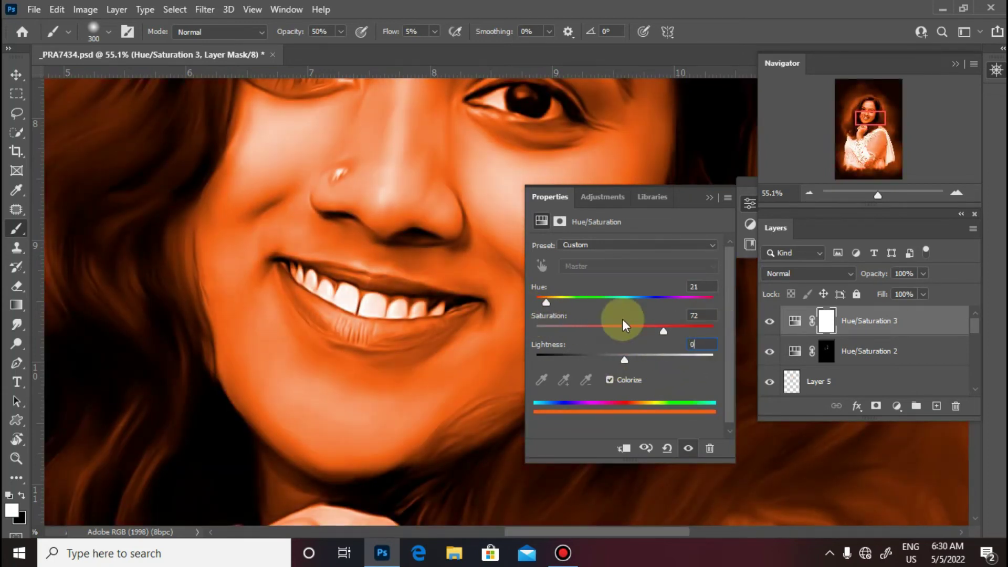
pyautogui.moveTo(546, 302); pyautogui.dragTo(536, 302)
pyautogui.hotkey('ctrl', 'i')
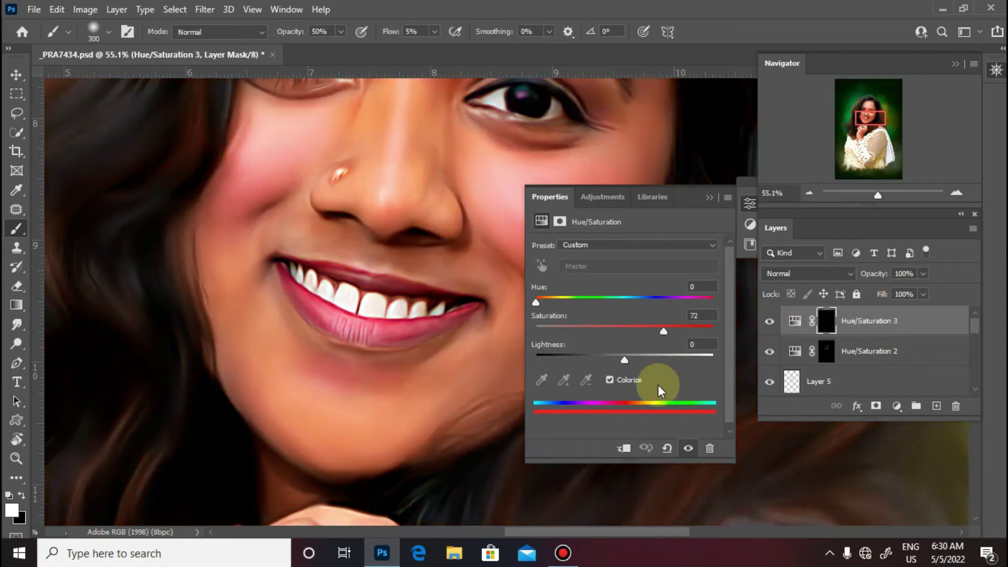
# Step: Change the blend mode of both Hue/Saturation 2 and Hue/Saturation 3 to Overlay
pyautogui.click(869, 351)
pyautogui.click(807, 278)
pyautogui.click(782, 340)
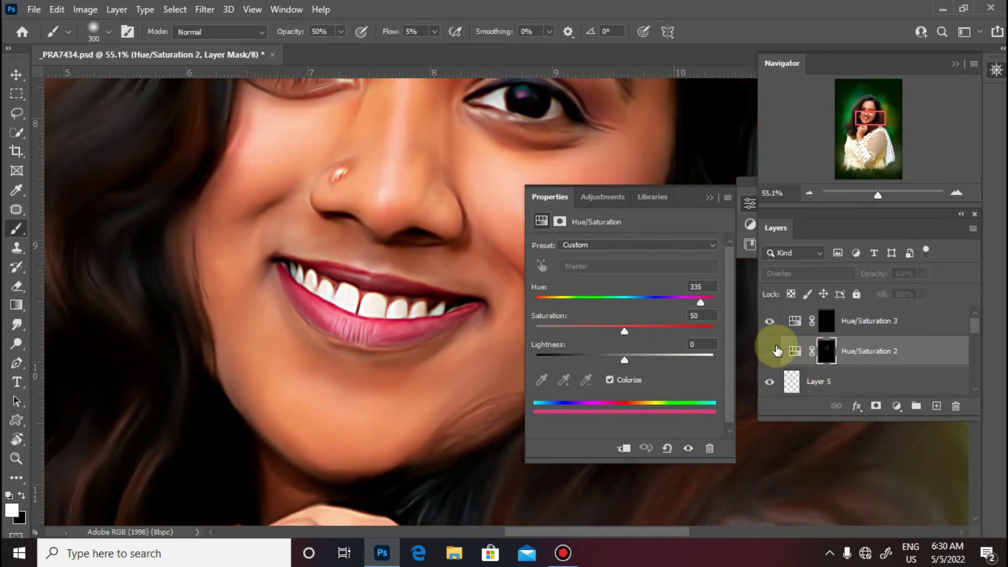
pyautogui.hotkey('ctrl', '-')
pyautogui.hotkey('ctrl', '-')
pyautogui.click(707, 196)
pyautogui.hotkey('ctrl', '-')
pyautogui.hotkey('ctrl', '-')
pyautogui.moveTo(528, 373); pyautogui.dragTo(607, 356)
pyautogui.click(837, 317)
pyautogui.click(808, 273)
pyautogui.click(787, 378)
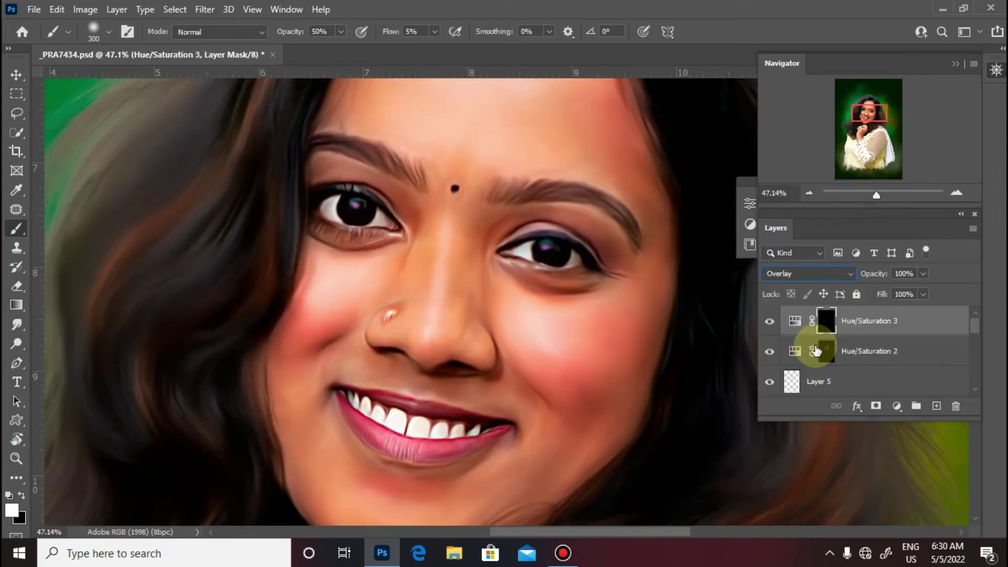
# Step: Paint the red tint along the nose bridge and forehead on the Hue/Saturation 3 mask with brush sizes 175 to 200
pyautogui.moveTo(416, 239)
pyautogui.mouseDown()
pyautogui.moveTo(425, 218)
pyautogui.moveTo(465, 254)
pyautogui.mouseUp()
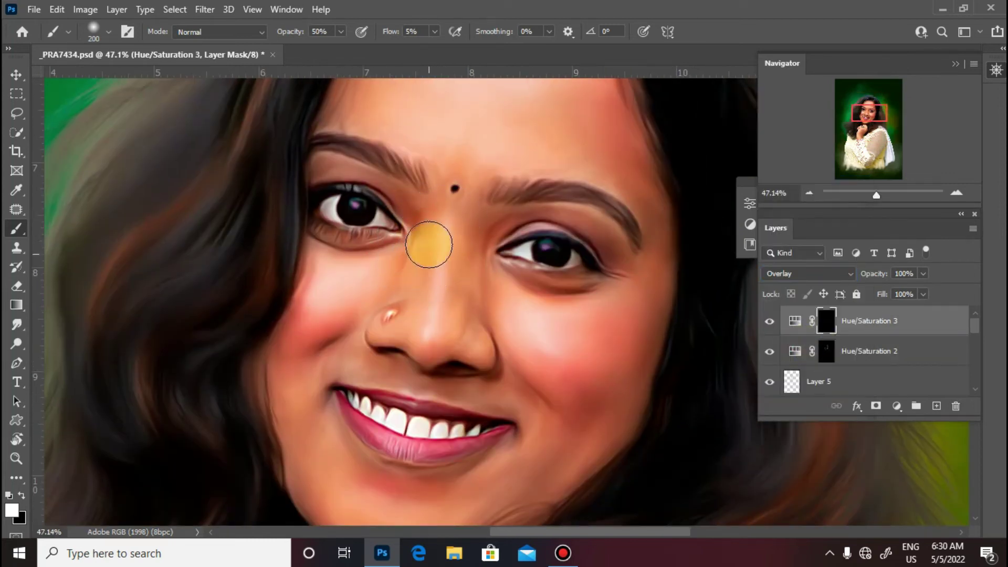
pyautogui.scroll(3, 457, 218)
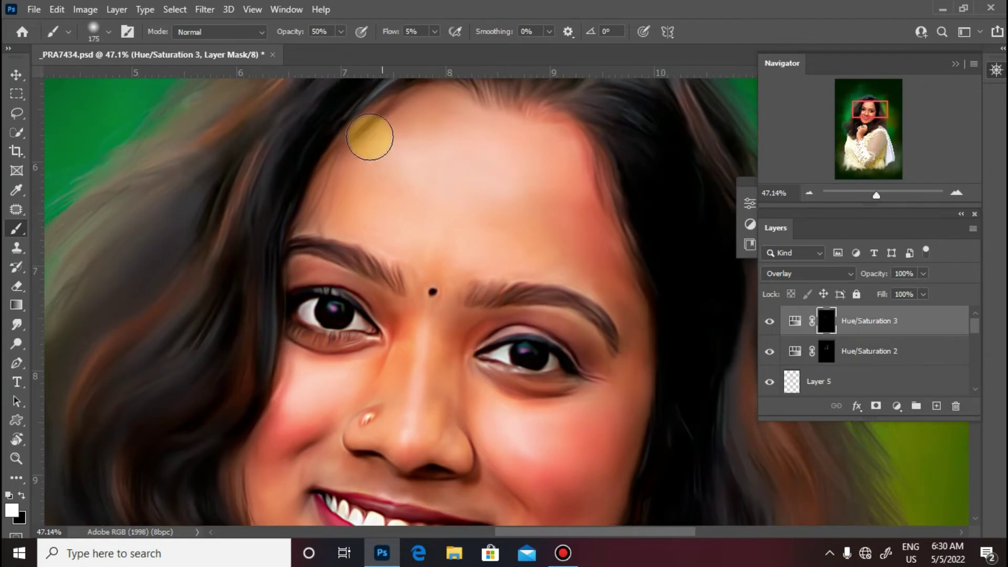
pyautogui.moveTo(363, 423); pyautogui.dragTo(433, 141)
pyautogui.moveTo(502, 312)
pyautogui.mouseDown()
pyautogui.moveTo(535, 284)
pyautogui.moveTo(427, 304)
pyautogui.mouseUp()
# Step: Paint the red tint around the lips, mouth corners and lower cheeks on the Hue/Saturation 3 mask with brush sizes 80 to 250
pyautogui.press(']')
pyautogui.press(']')
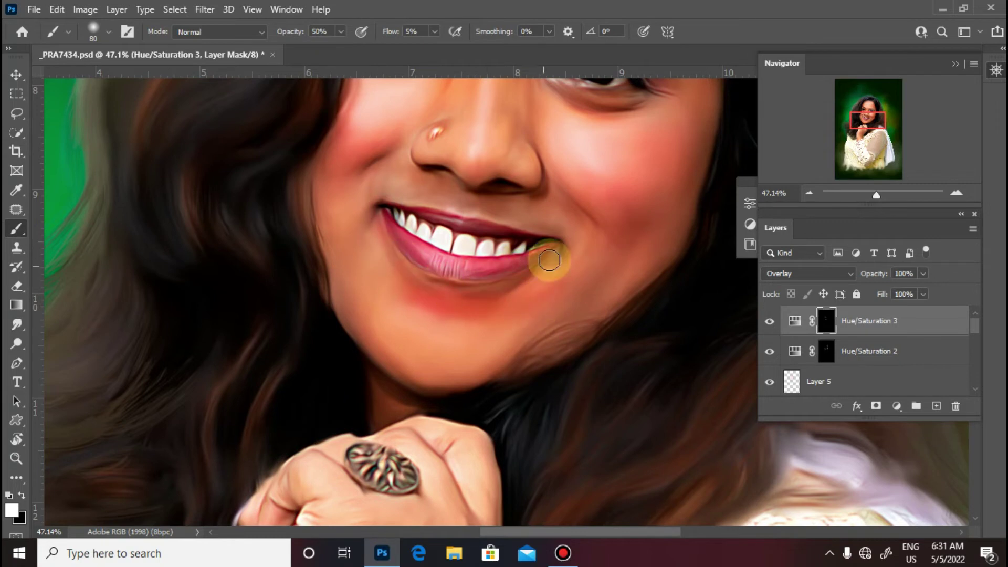
pyautogui.press(']')
pyautogui.press(']')
pyautogui.press(']')
pyautogui.press(']')
pyautogui.press(']')
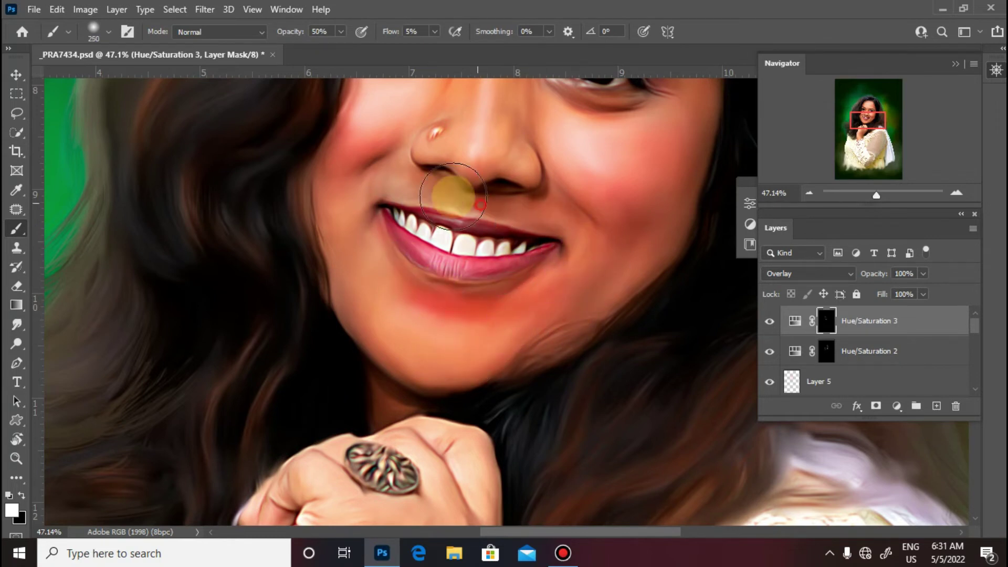
pyautogui.scroll(2, 530, 139)
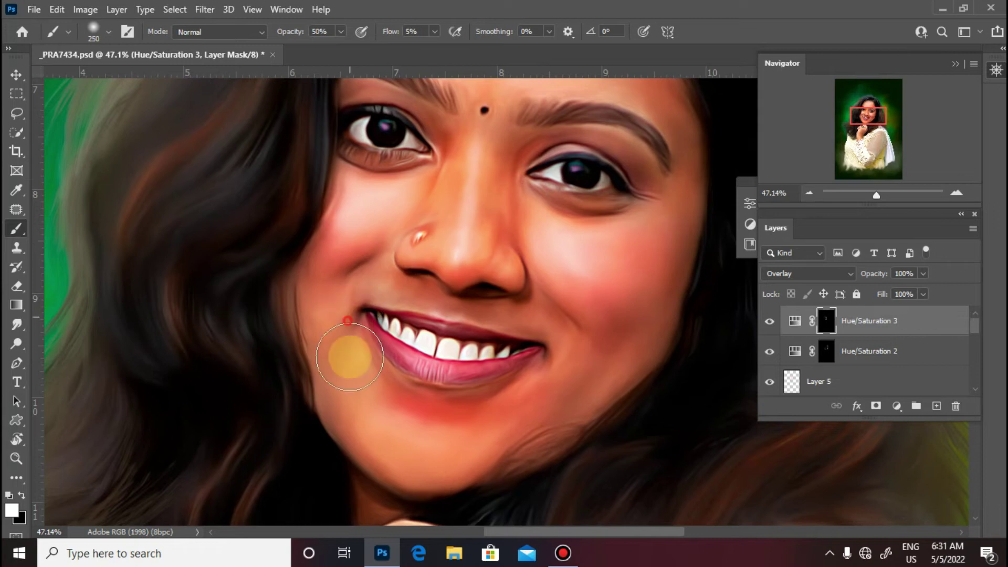
pyautogui.moveTo(570, 221); pyautogui.dragTo(536, 293)
# Step: Set Hue/Saturation 3's opacity to 50% and compare the face with the layer hidden and shown
pyautogui.hotkey('ctrl', '-')
pyautogui.hotkey('ctrl', '-')
pyautogui.hotkey('ctrl', '-')
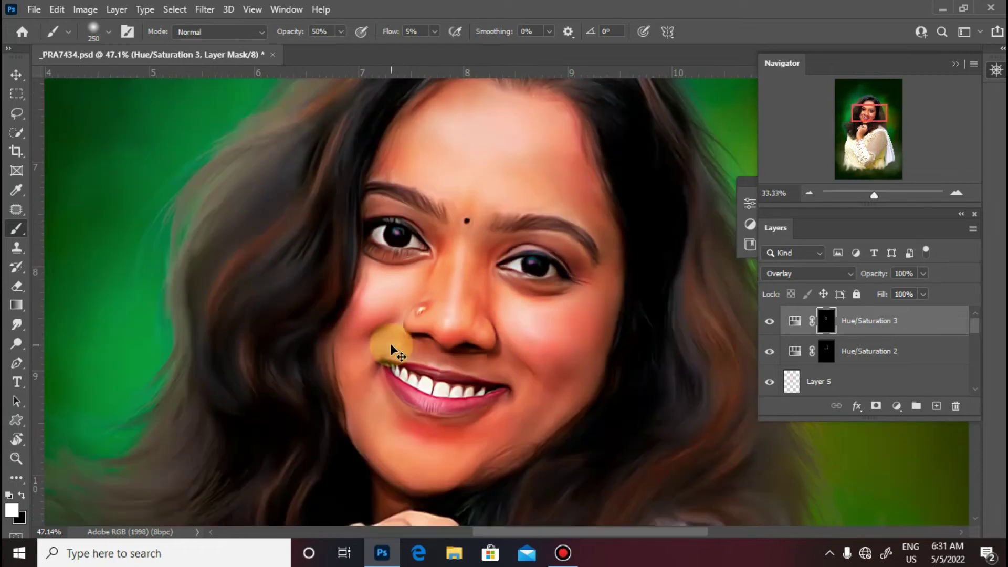
pyautogui.click(770, 325)
pyautogui.moveTo(919, 273); pyautogui.dragTo(866, 298)
pyautogui.write('50')
pyautogui.click(774, 325)
pyautogui.moveTo(561, 402); pyautogui.dragTo(488, 334)
pyautogui.press('v')
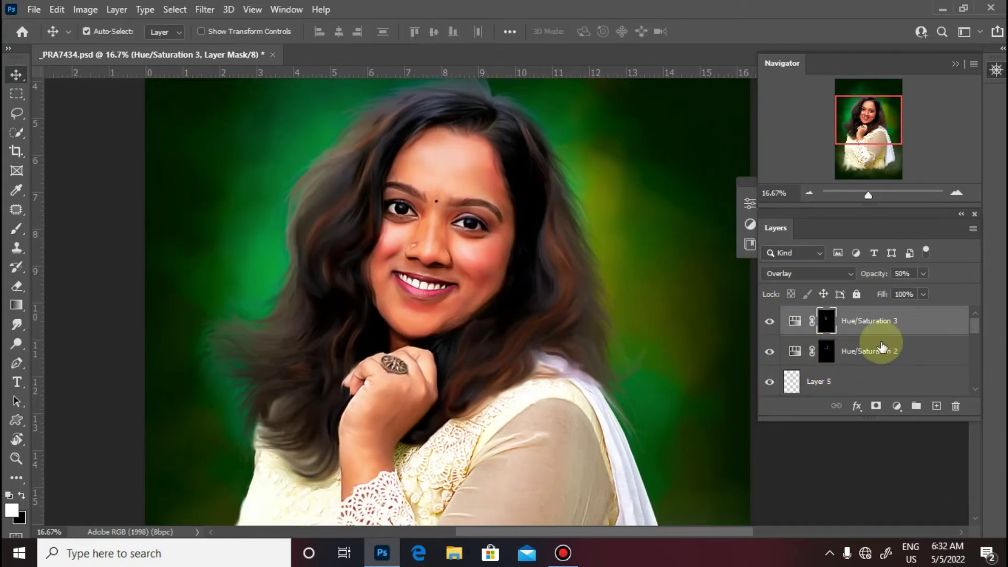
# Step: Try a Levels adjustment on top with midtones 2.25 and highlights 168, hidden behind an inverted mask
pyautogui.scroll(-3, 972, 342)
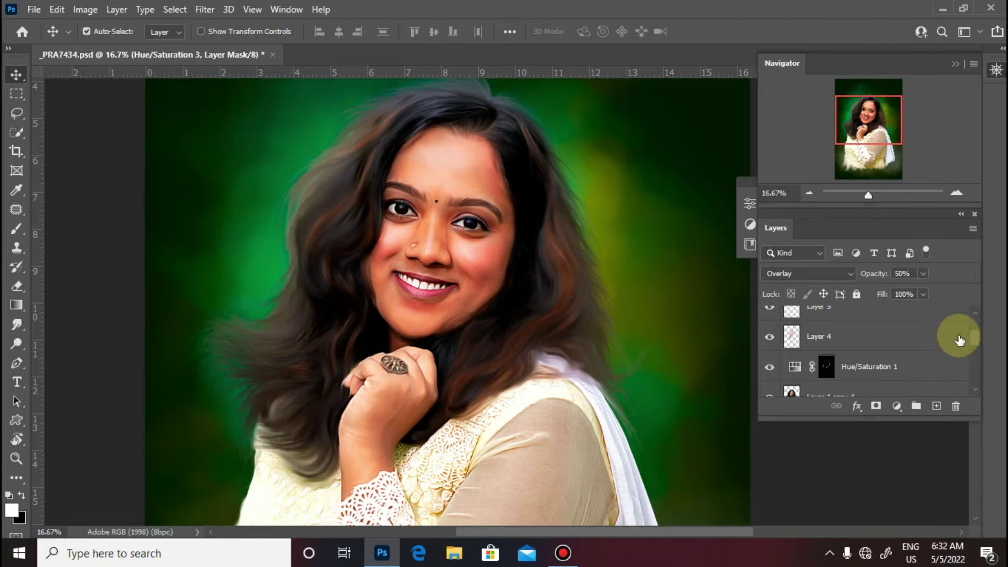
pyautogui.scroll(3, 980, 329)
pyautogui.click(897, 406)
pyautogui.click(929, 206)
pyautogui.moveTo(634, 354); pyautogui.dragTo(590, 352)
pyautogui.moveTo(713, 354); pyautogui.dragTo(664, 351)
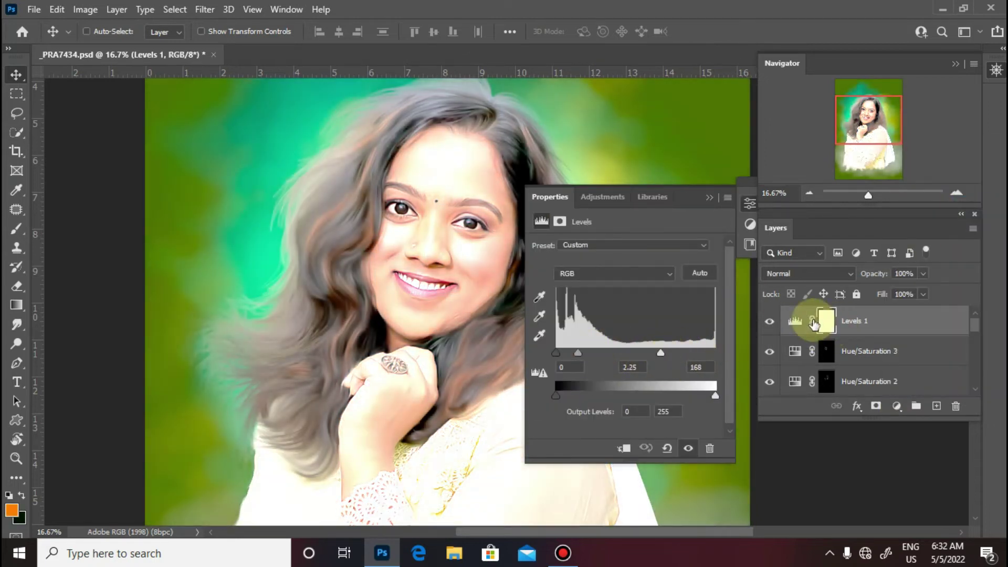
pyautogui.hotkey('ctrl', 'i')
# Step: Set up a 1 px brush with 51% flow for fine hair strands
pyautogui.press('b')
pyautogui.rightClick(389, 231)
pyautogui.click(474, 272)
pyautogui.moveTo(524, 182); pyautogui.dragTo(452, 181)
pyautogui.click(277, 315)
pyautogui.scroll(5, 365, 164)
pyautogui.click(435, 32)
pyautogui.click(464, 49)
# Step: Try painting thin light strands through the Levels mask over the curls beside the face and the outer hair edge
pyautogui.moveTo(416, 254); pyautogui.dragTo(306, 390)
pyautogui.moveTo(383, 305)
pyautogui.mouseDown()
pyautogui.moveTo(349, 369)
pyautogui.moveTo(372, 337)
pyautogui.mouseUp()
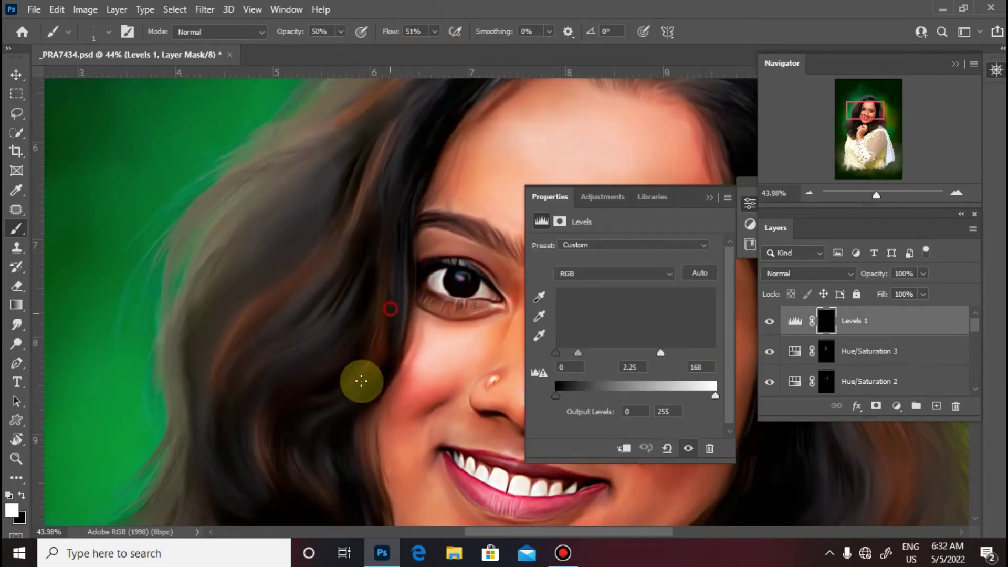
pyautogui.scroll(2, 432, 344)
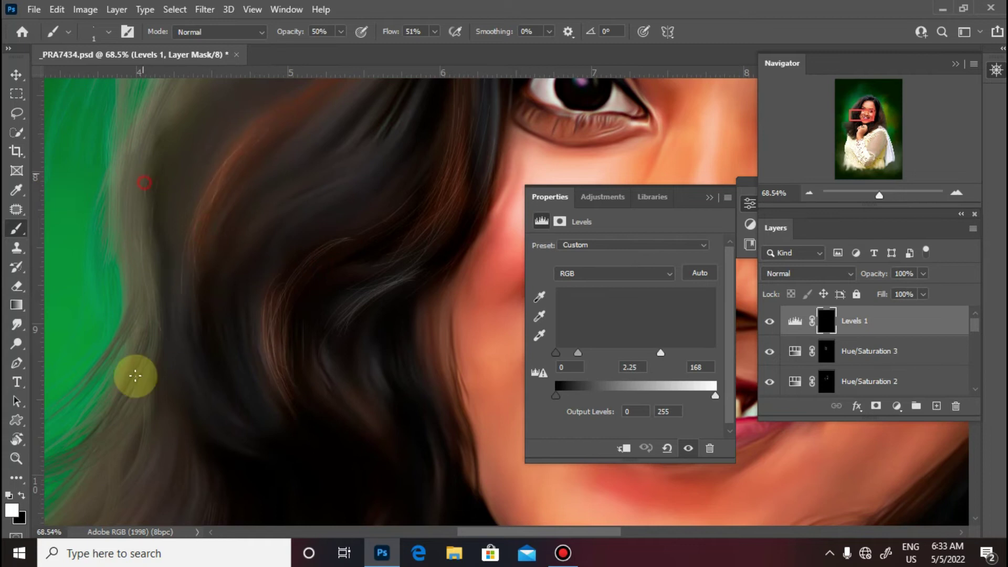
pyautogui.moveTo(134, 378); pyautogui.dragTo(225, 294)
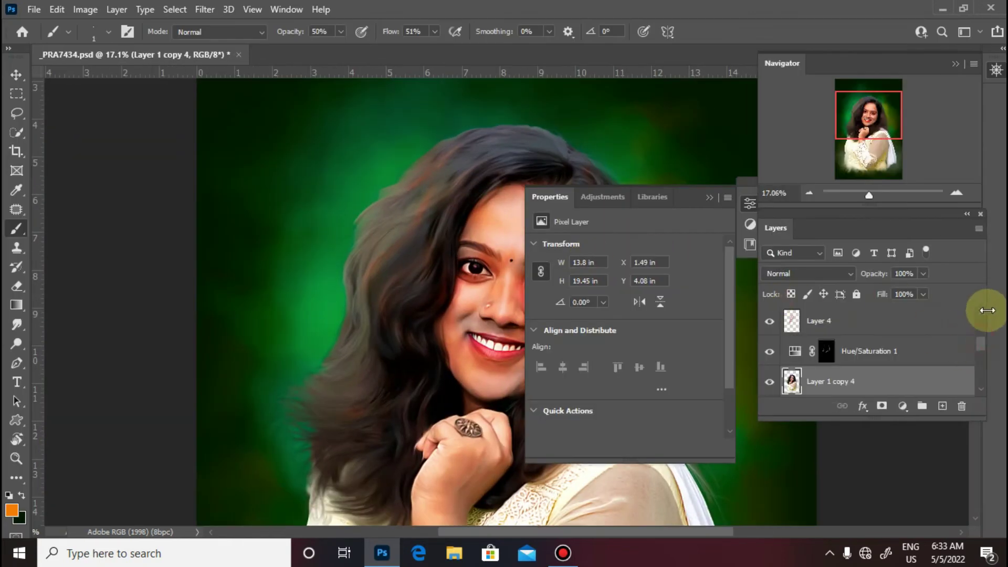
# Step: Try adding more thin light strands to the lower hair ends above the shoulder on the Levels mask
pyautogui.click(749, 224)
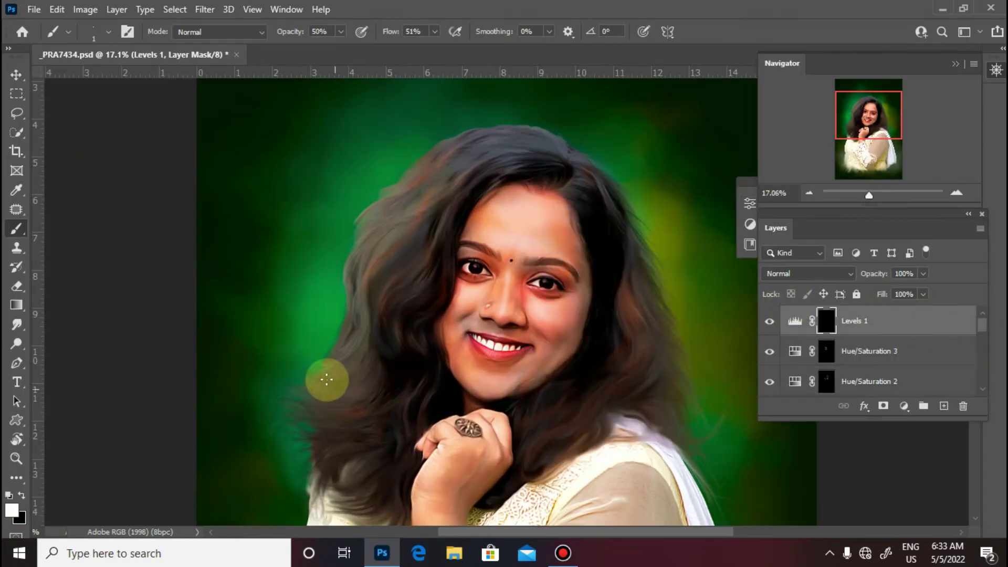
pyautogui.click(358, 402)
pyautogui.moveTo(382, 426); pyautogui.dragTo(390, 427)
pyautogui.moveTo(313, 385); pyautogui.dragTo(338, 379)
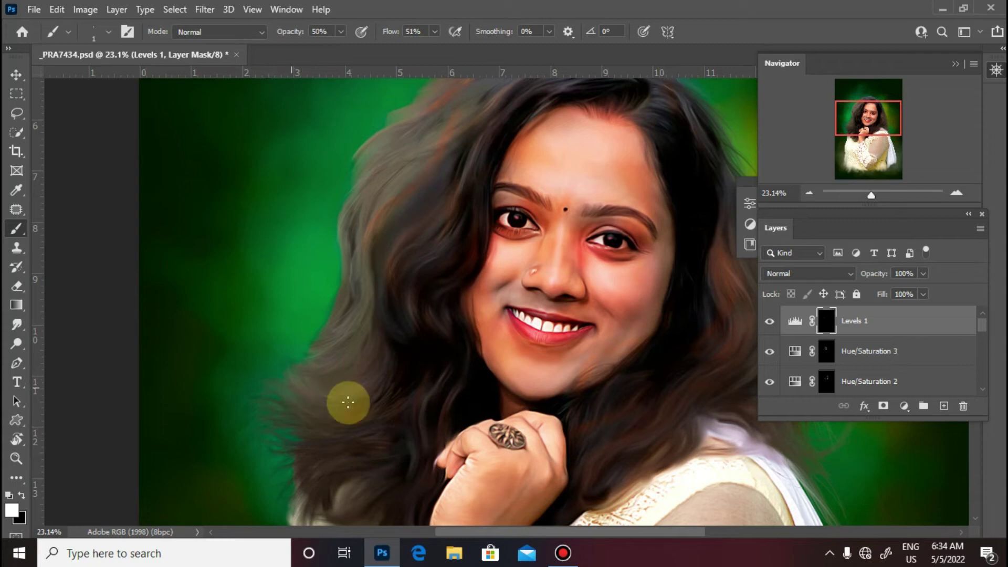
# Step: Go through the blend modes for the Hue/Saturation 1 adjustment and set it to Color
pyautogui.scroll(3, 281, 372)
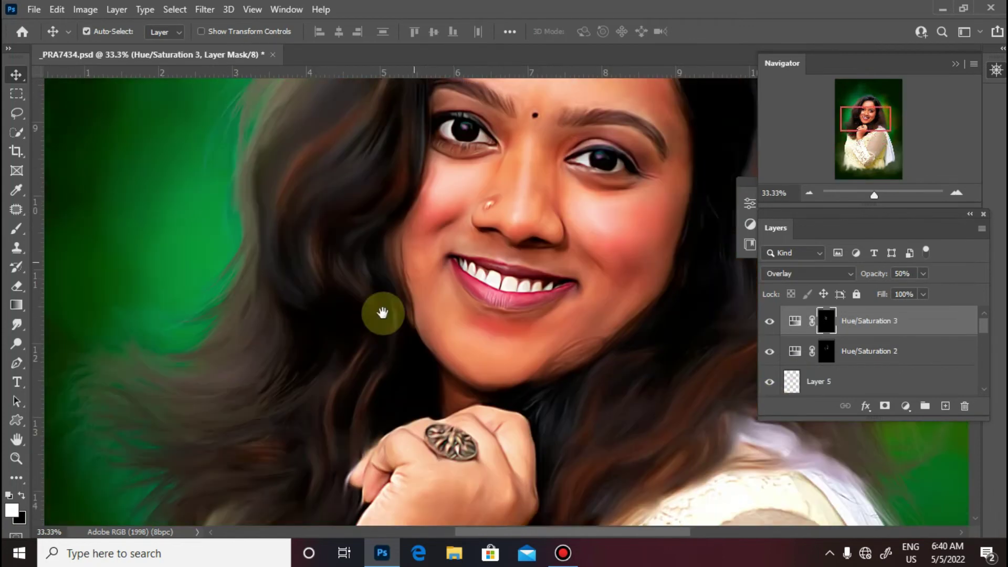
pyautogui.moveTo(398, 324); pyautogui.dragTo(418, 394)
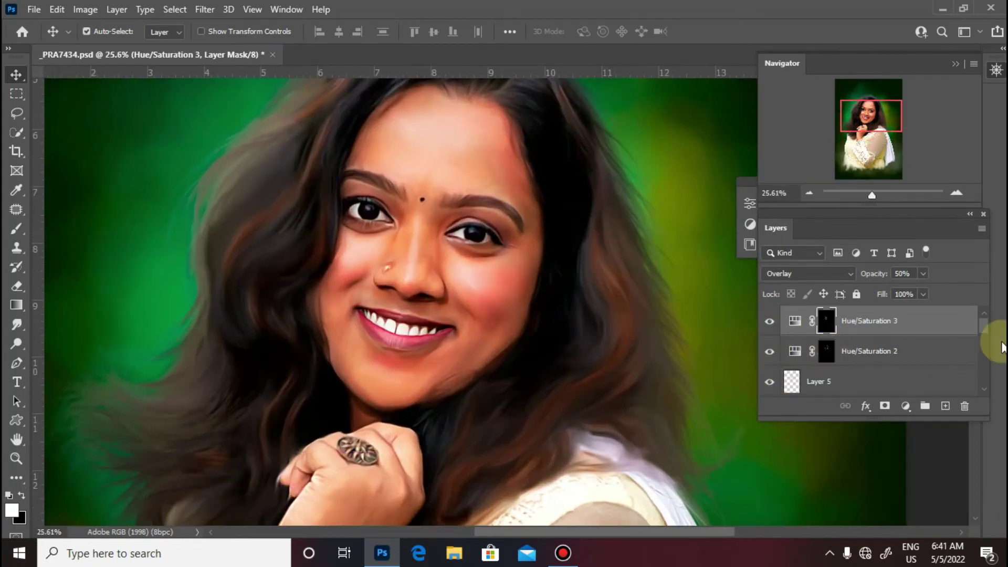
pyautogui.moveTo(983, 327)
pyautogui.mouseDown()
pyautogui.moveTo(983, 378)
pyautogui.moveTo(984, 338)
pyautogui.mouseUp()
pyautogui.click(795, 367)
pyautogui.click(824, 274)
pyautogui.click(794, 184)
pyautogui.press('Down')
pyautogui.press('Down')
pyautogui.press('Down')
pyautogui.press('Down')
pyautogui.press('Down')
pyautogui.press('Down')
pyautogui.press('Down')
pyautogui.press('Down')
pyautogui.press('Down')
pyautogui.press('Down')
pyautogui.press('Down')
pyautogui.press('Down')
pyautogui.press('Down')
pyautogui.press('Down')
pyautogui.press('Down')
pyautogui.press('Down')
pyautogui.press('Down')
pyautogui.press('Down')
pyautogui.press('Down')
pyautogui.press('Down')
pyautogui.press('Down')
pyautogui.press('Down')
pyautogui.press('Down')
pyautogui.press('Down')
pyautogui.press('Down')
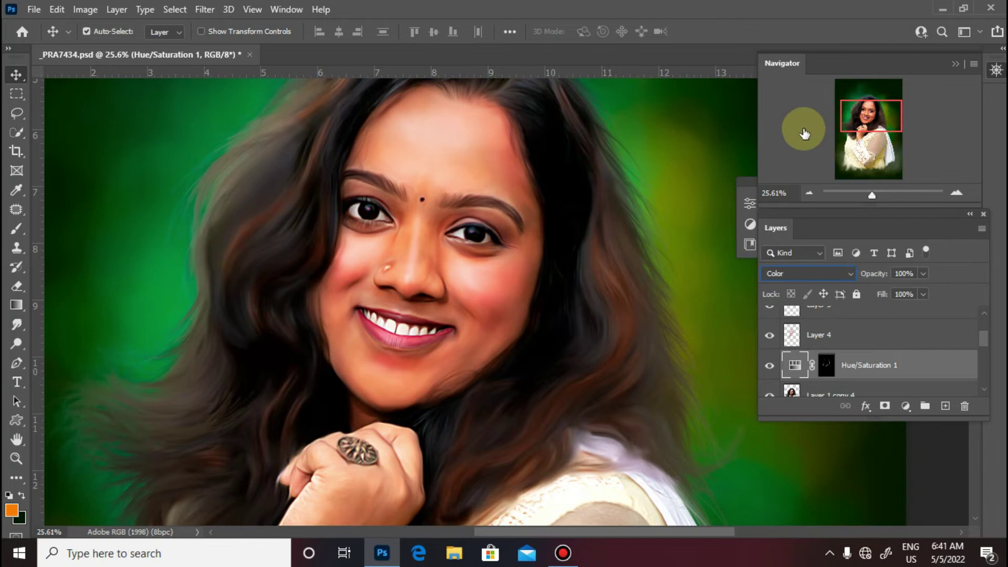
pyautogui.click(795, 364)
pyautogui.click(855, 340)
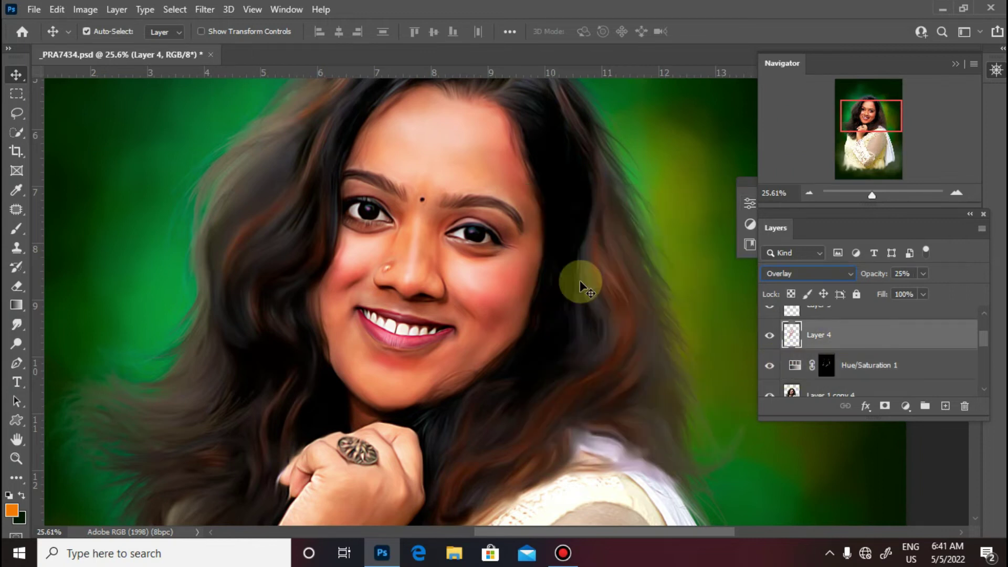
# Step: Fade the green background painting by setting Layer 3's opacity to 50% and Layer 2's opacity to 20%
pyautogui.click(578, 416)
pyautogui.scroll(-6, 578, 416)
pyautogui.moveTo(587, 391); pyautogui.dragTo(569, 348)
pyautogui.scroll(-3, 569, 348)
pyautogui.click(726, 420)
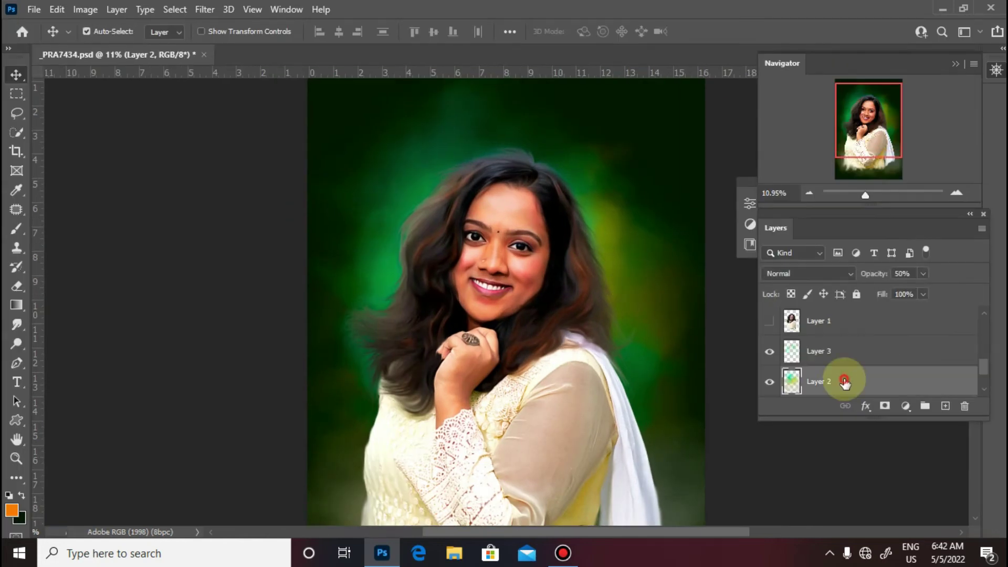
pyautogui.click(851, 353)
pyautogui.press('5')
pyautogui.click(853, 385)
pyautogui.press('2')
pyautogui.click(840, 356)
pyautogui.click(770, 351)
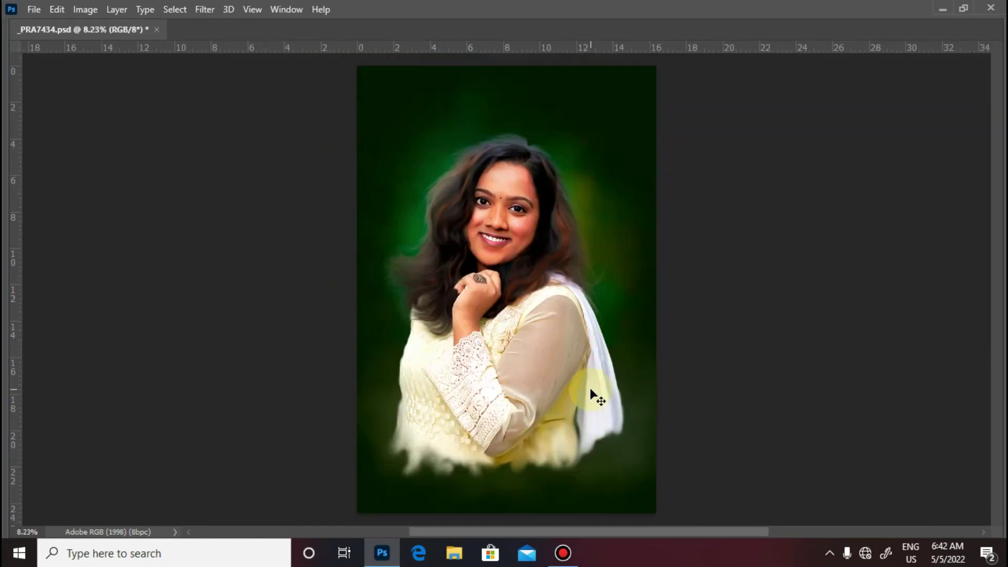
# Step: Choose a dark red foreground color for painting the lips on Layer 6
pyautogui.scroll(9, 575, 341)
pyautogui.moveTo(483, 156); pyautogui.dragTo(470, 223)
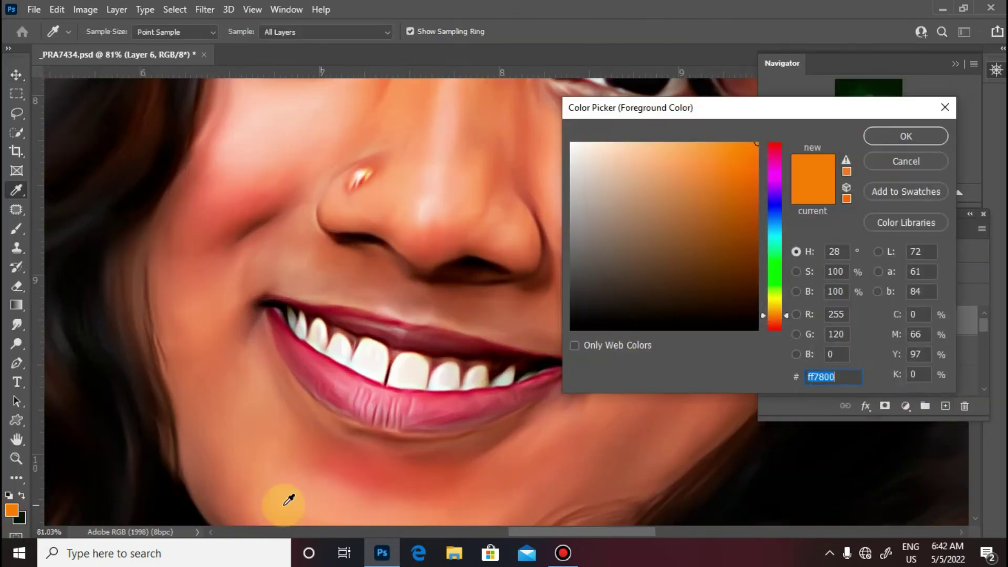
pyautogui.click(776, 326)
pyautogui.click(750, 262)
pyautogui.click(906, 136)
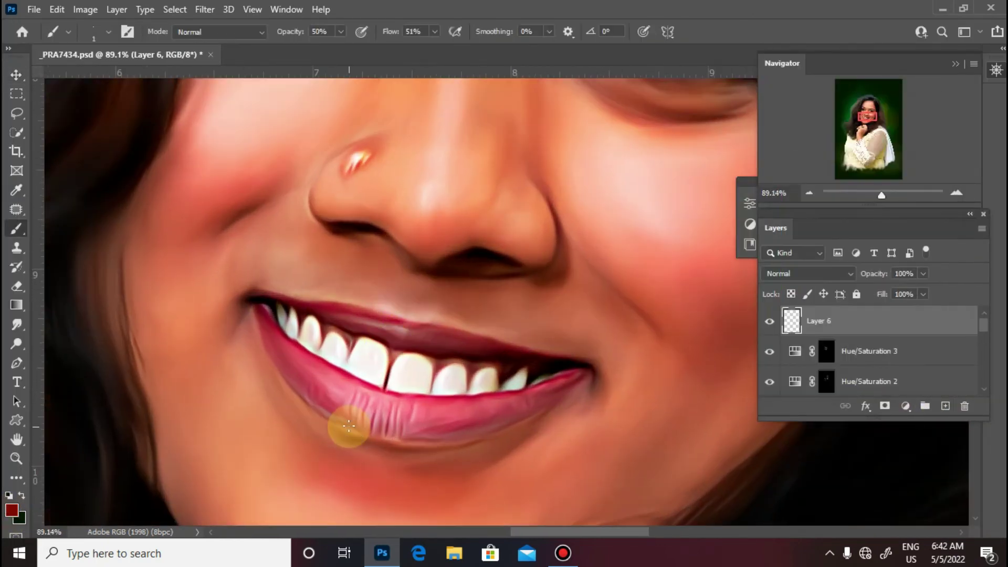
# Step: Set up a soft round brush at 34 px with 0% hardness, 100% opacity and 100% flow
pyautogui.rightClick(357, 420)
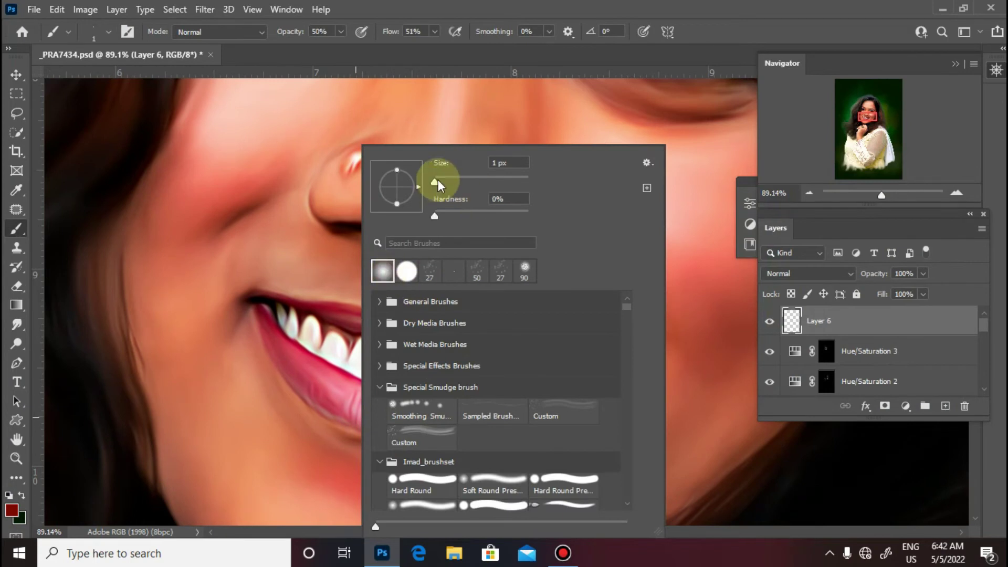
pyautogui.click(279, 312)
pyautogui.rightClick(363, 313)
pyautogui.click(405, 278)
pyautogui.click(281, 304)
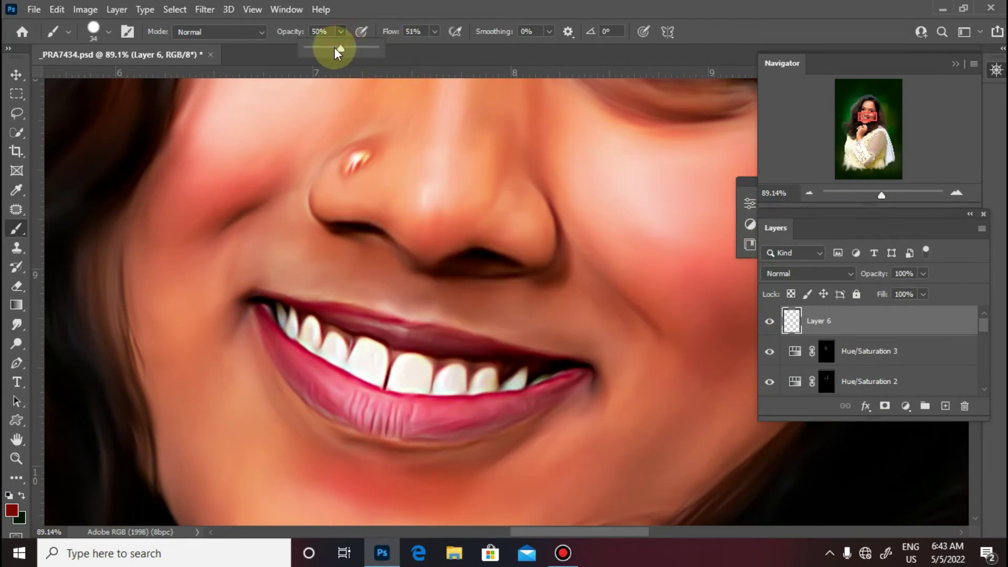
pyautogui.moveTo(337, 48); pyautogui.dragTo(377, 49)
pyautogui.rightClick(452, 187)
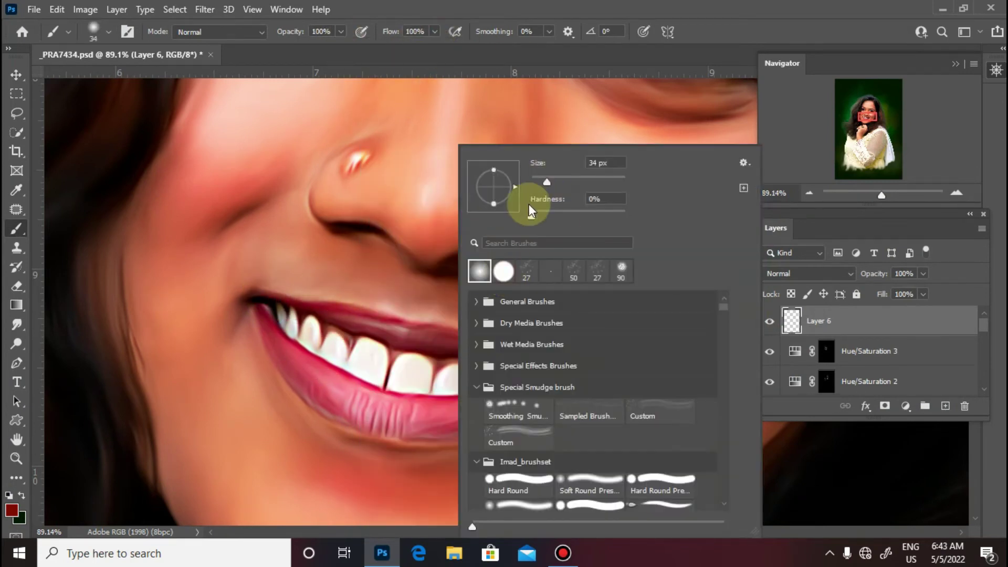
pyautogui.click(335, 319)
# Step: Try painting the upper and lower lips dark red on Layer 6 with a 15 px brush
pyautogui.scroll(2, 360, 297)
pyautogui.press('[')
pyautogui.press('[')
pyautogui.press('[')
pyautogui.press('[')
pyautogui.moveTo(246, 299)
pyautogui.mouseDown()
pyautogui.moveTo(415, 339)
pyautogui.moveTo(338, 333)
pyautogui.moveTo(343, 321)
pyautogui.moveTo(408, 365)
pyautogui.mouseUp()
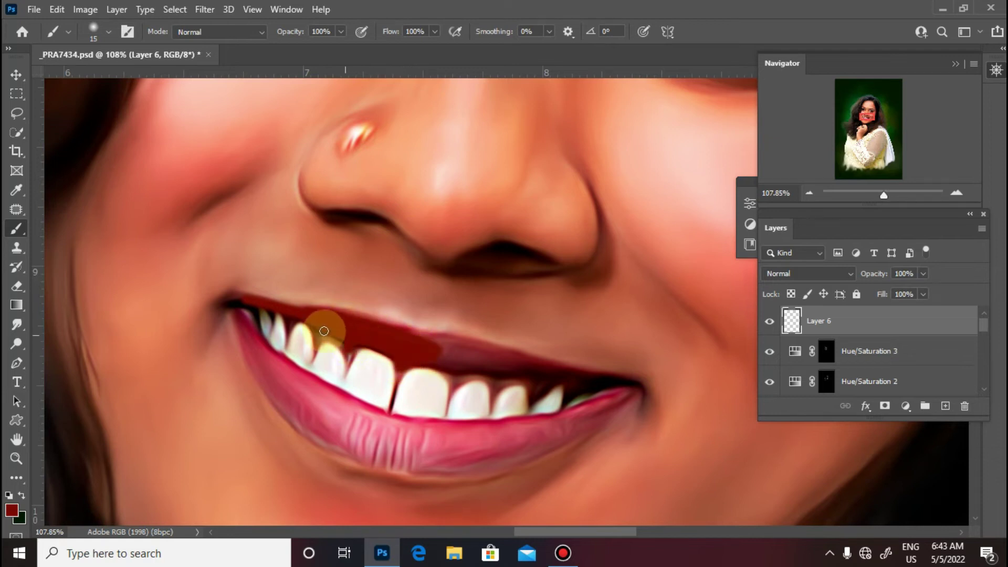
pyautogui.moveTo(314, 322)
pyautogui.mouseDown()
pyautogui.moveTo(622, 385)
pyautogui.moveTo(567, 382)
pyautogui.moveTo(532, 399)
pyautogui.moveTo(519, 376)
pyautogui.moveTo(456, 372)
pyautogui.moveTo(487, 374)
pyautogui.moveTo(449, 377)
pyautogui.moveTo(532, 376)
pyautogui.moveTo(588, 408)
pyautogui.moveTo(454, 470)
pyautogui.moveTo(635, 395)
pyautogui.moveTo(505, 466)
pyautogui.moveTo(576, 420)
pyautogui.moveTo(478, 423)
pyautogui.moveTo(519, 433)
pyautogui.moveTo(410, 426)
pyautogui.moveTo(530, 432)
pyautogui.moveTo(458, 438)
pyautogui.moveTo(474, 461)
pyautogui.moveTo(516, 458)
pyautogui.moveTo(546, 437)
pyautogui.moveTo(414, 462)
pyautogui.moveTo(339, 444)
pyautogui.moveTo(462, 477)
pyautogui.mouseUp()
pyautogui.hotkey('ctrl', 'z')
pyautogui.hotkey('ctrl', 'z')
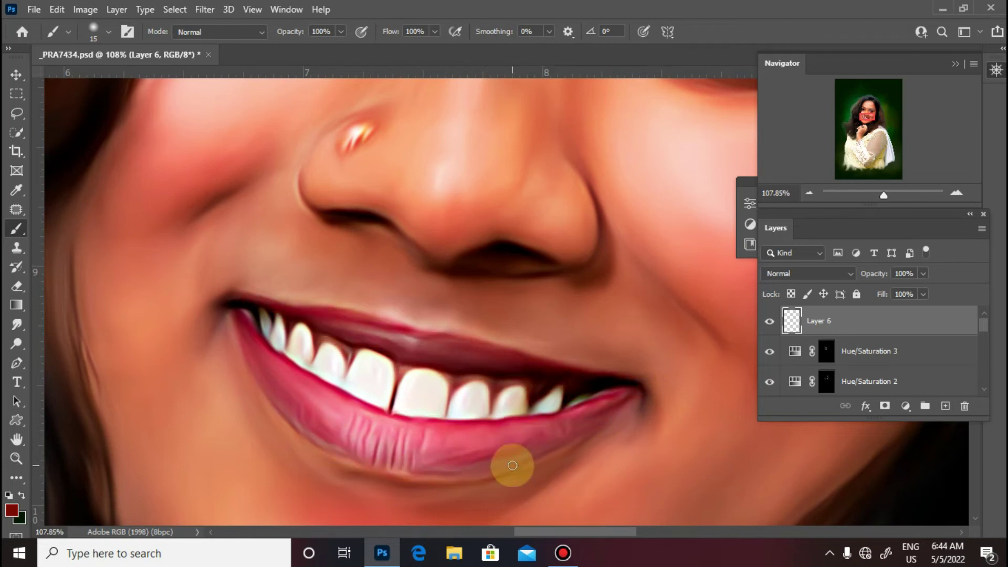
pyautogui.moveTo(451, 442); pyautogui.dragTo(455, 451)
pyautogui.hotkey('ctrl', 'z')
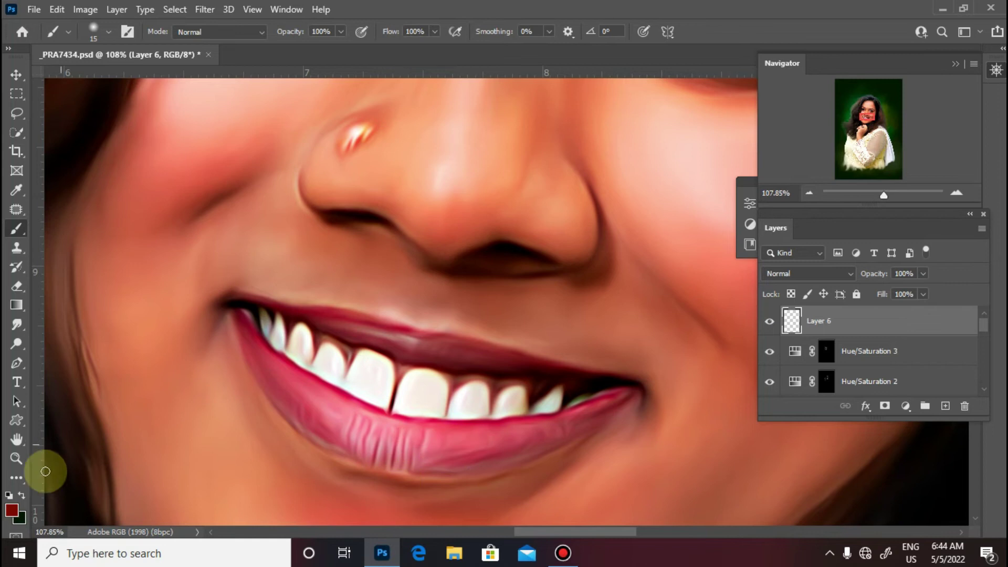
# Step: Choose a brighter red and paint over the upper lip on Layer 6 with a 9 px brush, following the tooth edges
pyautogui.click(12, 510)
pyautogui.click(781, 330)
pyautogui.click(756, 237)
pyautogui.click(906, 136)
pyautogui.scroll(4, 256, 321)
pyautogui.press('[')
pyautogui.press('[')
pyautogui.moveTo(225, 286); pyautogui.dragTo(296, 305)
pyautogui.moveTo(387, 349)
pyautogui.mouseDown()
pyautogui.moveTo(419, 322)
pyautogui.moveTo(336, 317)
pyautogui.moveTo(373, 340)
pyautogui.moveTo(397, 365)
pyautogui.mouseUp()
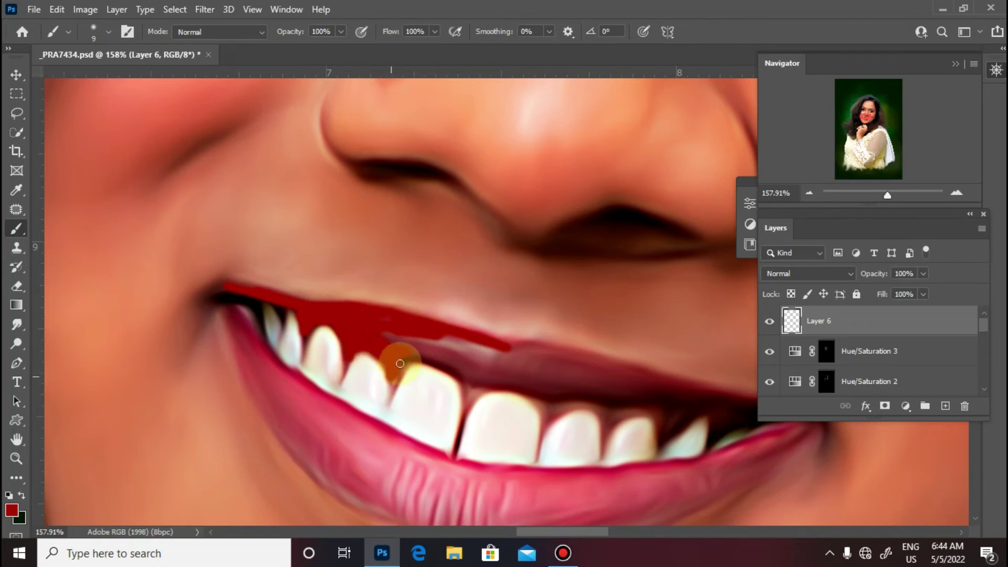
pyautogui.moveTo(478, 380)
pyautogui.mouseDown()
pyautogui.moveTo(387, 331)
pyautogui.moveTo(542, 390)
pyautogui.moveTo(490, 353)
pyautogui.moveTo(594, 387)
pyautogui.moveTo(560, 360)
pyautogui.mouseUp()
# Step: Fill the rest of the upper lip and the whole lower lip with red using a 10 px brush
pyautogui.moveTo(603, 390)
pyautogui.mouseDown()
pyautogui.moveTo(390, 310)
pyautogui.moveTo(526, 312)
pyautogui.moveTo(498, 324)
pyautogui.moveTo(467, 301)
pyautogui.moveTo(599, 334)
pyautogui.moveTo(502, 352)
pyautogui.moveTo(554, 344)
pyautogui.moveTo(473, 311)
pyautogui.moveTo(583, 332)
pyautogui.moveTo(496, 320)
pyautogui.moveTo(450, 362)
pyautogui.moveTo(453, 325)
pyautogui.moveTo(473, 318)
pyautogui.moveTo(391, 336)
pyautogui.moveTo(399, 332)
pyautogui.moveTo(500, 349)
pyautogui.moveTo(546, 337)
pyautogui.moveTo(509, 354)
pyautogui.moveTo(554, 335)
pyautogui.moveTo(582, 342)
pyautogui.moveTo(575, 359)
pyautogui.moveTo(434, 389)
pyautogui.moveTo(357, 456)
pyautogui.moveTo(433, 446)
pyautogui.moveTo(583, 363)
pyautogui.moveTo(327, 459)
pyautogui.mouseUp()
pyautogui.press(']')
pyautogui.moveTo(333, 396)
pyautogui.mouseDown()
pyautogui.moveTo(204, 366)
pyautogui.moveTo(347, 421)
pyautogui.moveTo(562, 378)
pyautogui.moveTo(390, 395)
pyautogui.moveTo(479, 407)
pyautogui.moveTo(556, 371)
pyautogui.moveTo(347, 439)
pyautogui.moveTo(371, 449)
pyautogui.moveTo(243, 452)
pyautogui.moveTo(347, 430)
pyautogui.moveTo(218, 433)
pyautogui.moveTo(132, 417)
pyautogui.moveTo(256, 453)
pyautogui.moveTo(157, 398)
pyautogui.moveTo(307, 426)
pyautogui.mouseUp()
pyautogui.press('space')
pyautogui.moveTo(244, 409); pyautogui.dragTo(627, 472)
pyautogui.moveTo(396, 287)
pyautogui.mouseDown()
pyautogui.moveTo(432, 390)
pyautogui.moveTo(401, 290)
pyautogui.moveTo(525, 415)
pyautogui.moveTo(402, 301)
pyautogui.moveTo(517, 466)
pyautogui.moveTo(442, 368)
pyautogui.moveTo(499, 400)
pyautogui.moveTo(466, 397)
pyautogui.moveTo(560, 459)
pyautogui.moveTo(474, 408)
pyautogui.moveTo(546, 445)
pyautogui.moveTo(430, 337)
pyautogui.moveTo(412, 306)
pyautogui.moveTo(456, 355)
pyautogui.moveTo(578, 440)
pyautogui.moveTo(565, 468)
pyautogui.mouseUp()
# Step: Go through the blend modes for the red lip layer and set it to Soft Light
pyautogui.click(808, 275)
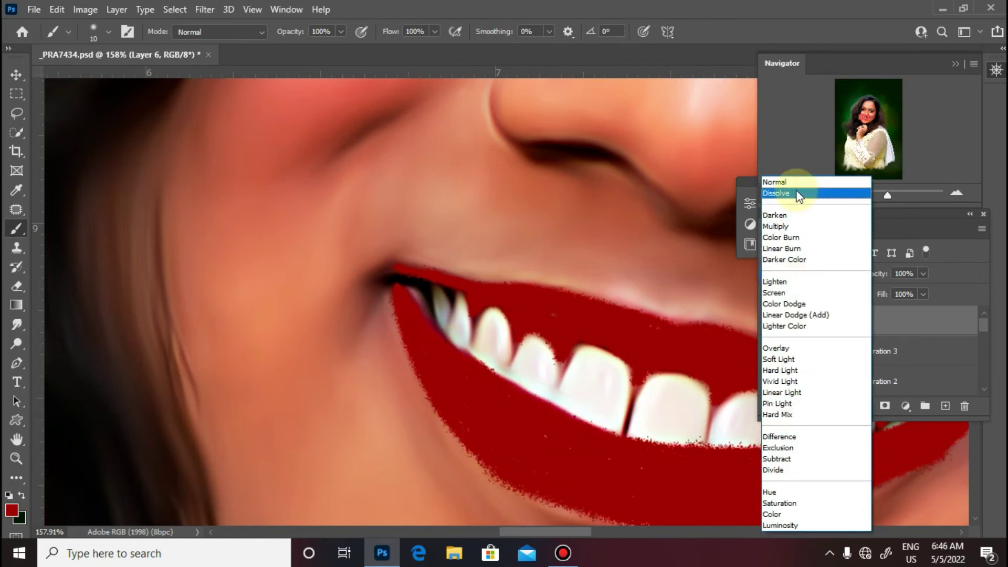
pyautogui.click(788, 261)
pyautogui.press('Down')
pyautogui.press('Down')
pyautogui.press('Down')
pyautogui.press('Down')
pyautogui.press('Down')
pyautogui.press('Down')
pyautogui.press('Down')
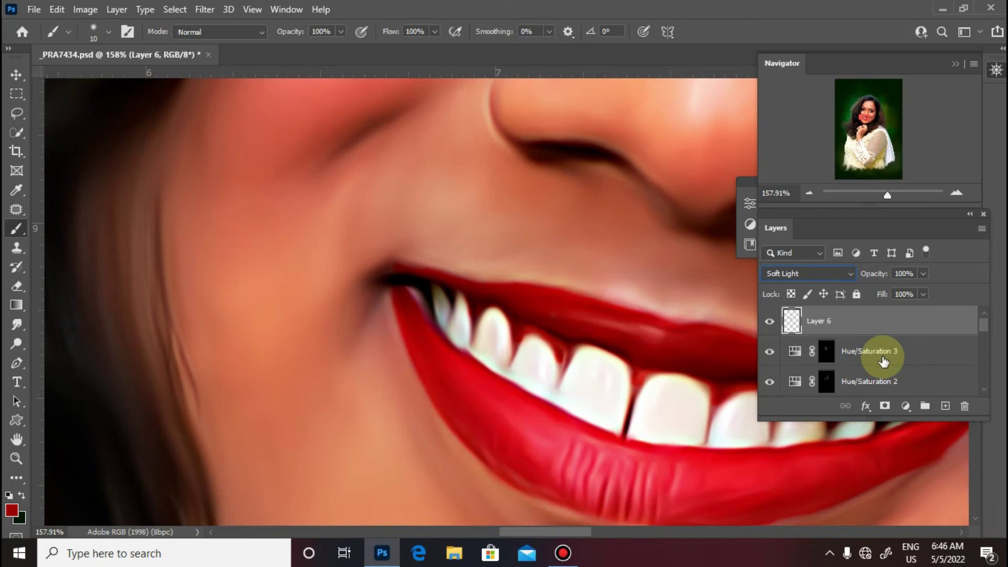
# Step: Lower the lip color layer's opacity to 50% and check the whole face
pyautogui.click(16, 74)
pyautogui.scroll(-19, 63, 99)
pyautogui.scroll(1, 369, 298)
pyautogui.press('5')
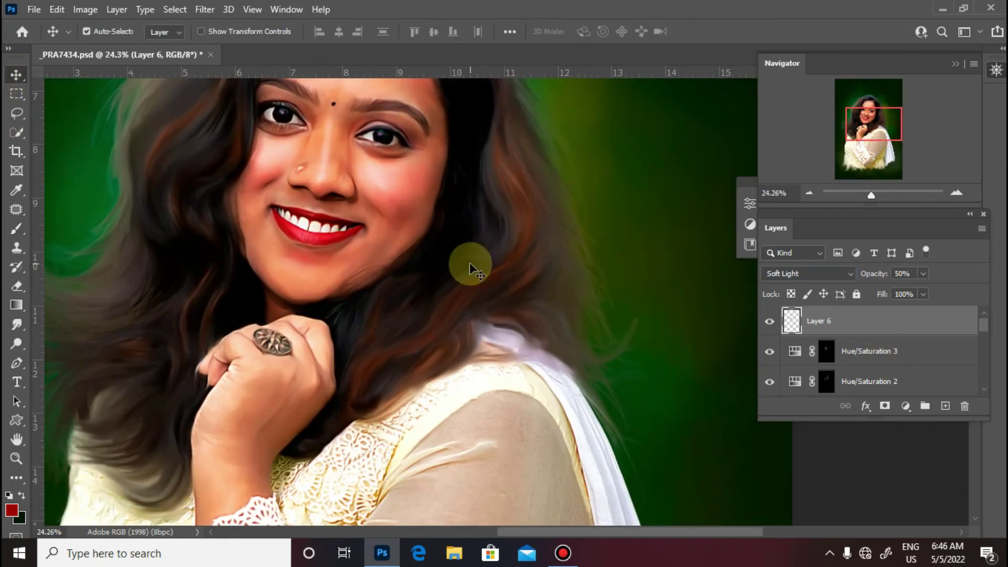
pyautogui.scroll(-5, 432, 309)
pyautogui.scroll(7, 456, 210)
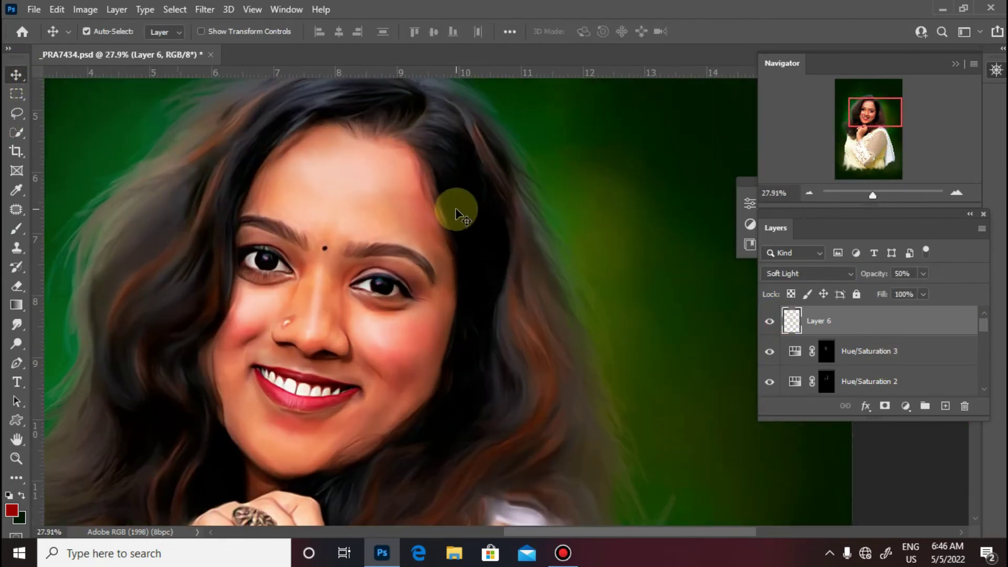
# Step: Create a new layer above Layer 6 for the eyes and set the foreground color to a saturated orange
pyautogui.scroll(5, 289, 270)
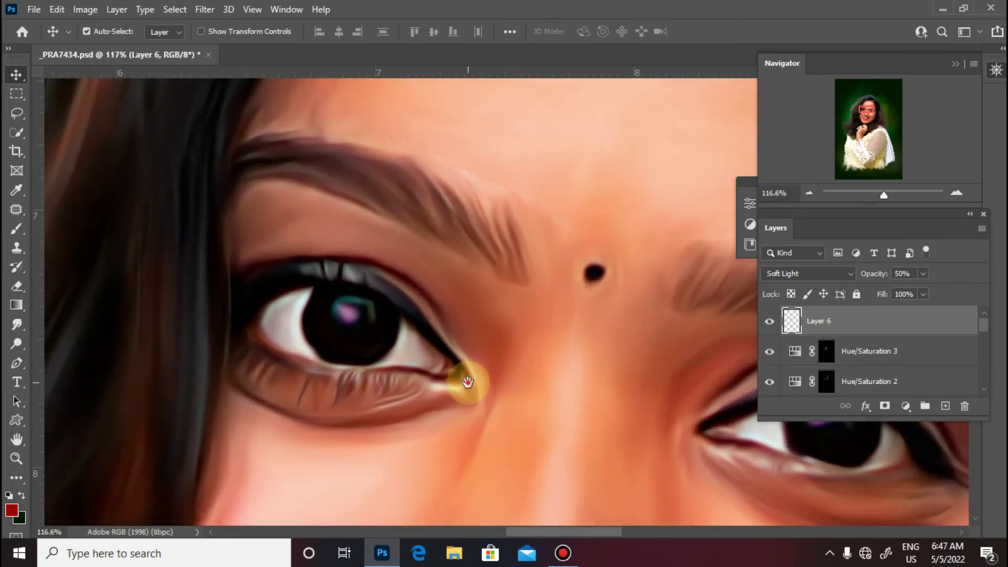
pyautogui.scroll(2, 303, 292)
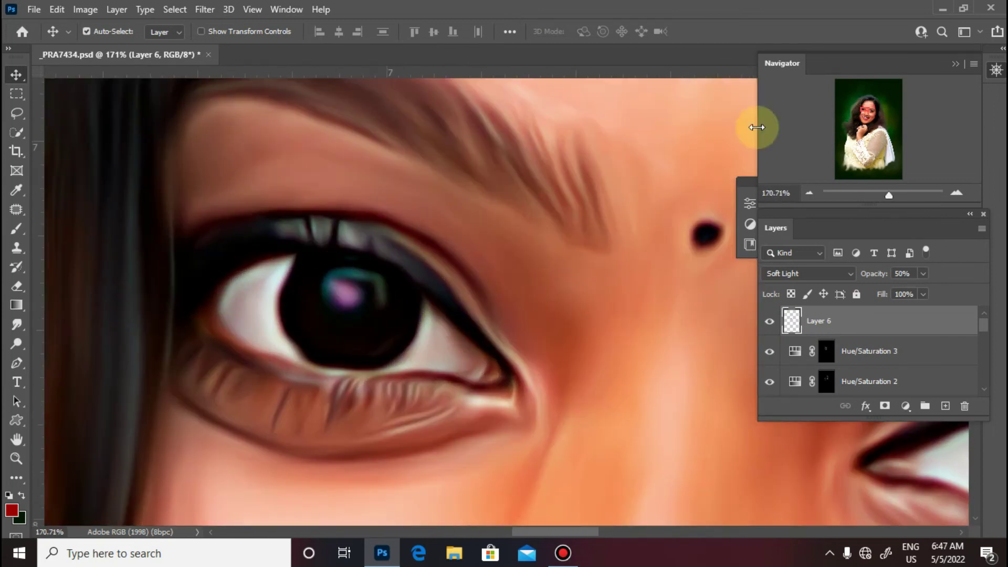
pyautogui.click(945, 406)
pyautogui.click(12, 510)
pyautogui.moveTo(767, 276); pyautogui.dragTo(768, 307)
pyautogui.click(905, 135)
pyautogui.press('b')
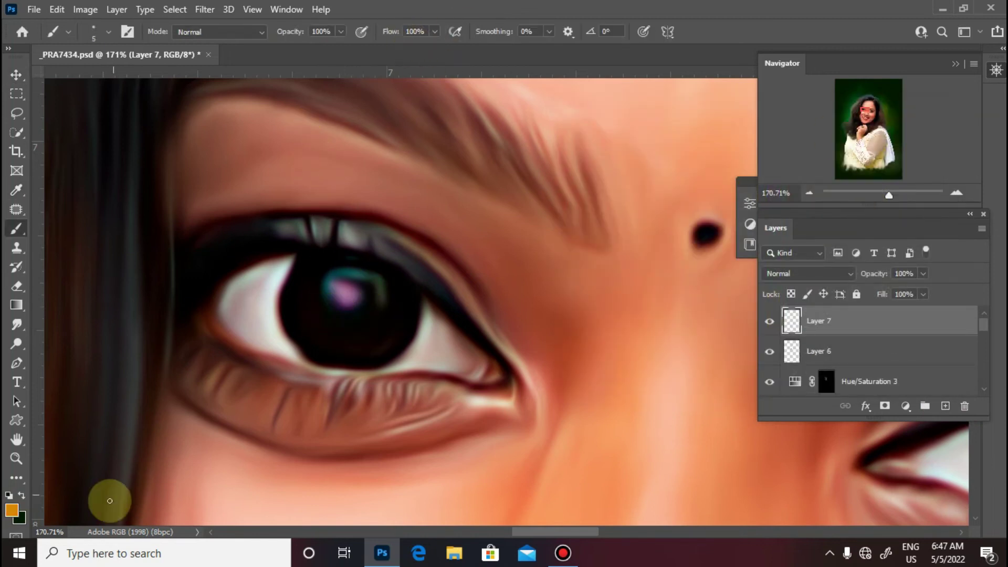
pyautogui.click(12, 510)
pyautogui.click(786, 313)
pyautogui.moveTo(786, 314); pyautogui.dragTo(786, 319)
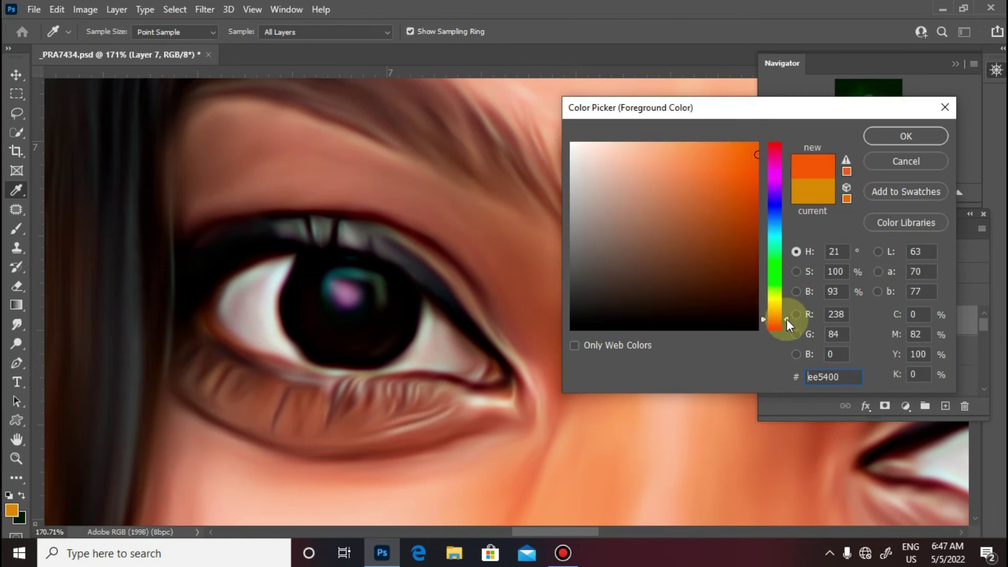
pyautogui.click(883, 137)
# Step: Paint fine orange strokes around the lower iris of both eyes with a 2 px brush
pyautogui.press('[')
pyautogui.press('[')
pyautogui.moveTo(368, 336); pyautogui.dragTo(361, 326)
pyautogui.moveTo(362, 338)
pyautogui.mouseDown()
pyautogui.moveTo(305, 296)
pyautogui.moveTo(313, 325)
pyautogui.moveTo(374, 323)
pyautogui.moveTo(310, 310)
pyautogui.mouseUp()
pyautogui.moveTo(630, 394); pyautogui.dragTo(239, 250)
pyautogui.moveTo(522, 315); pyautogui.dragTo(314, 297)
pyautogui.moveTo(411, 293); pyautogui.dragTo(407, 309)
pyautogui.moveTo(417, 298); pyautogui.dragTo(419, 305)
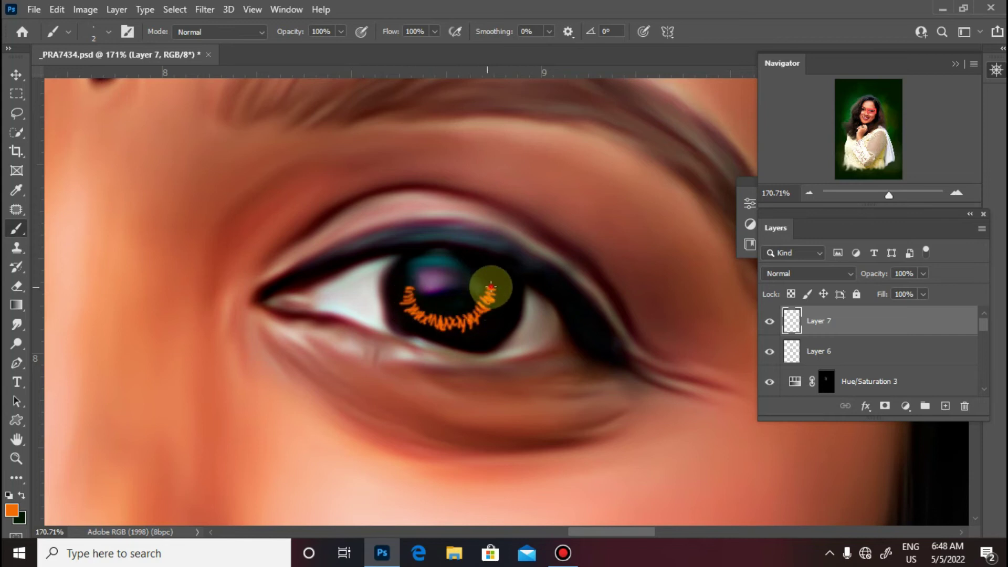
# Step: Blend the orange iris strokes by setting Layer 7 to Screen at 50% opacity
pyautogui.hotkey('ctrl', '0')
pyautogui.scroll(14, 473, 225)
pyautogui.press('v')
pyautogui.scroll(2, 456, 234)
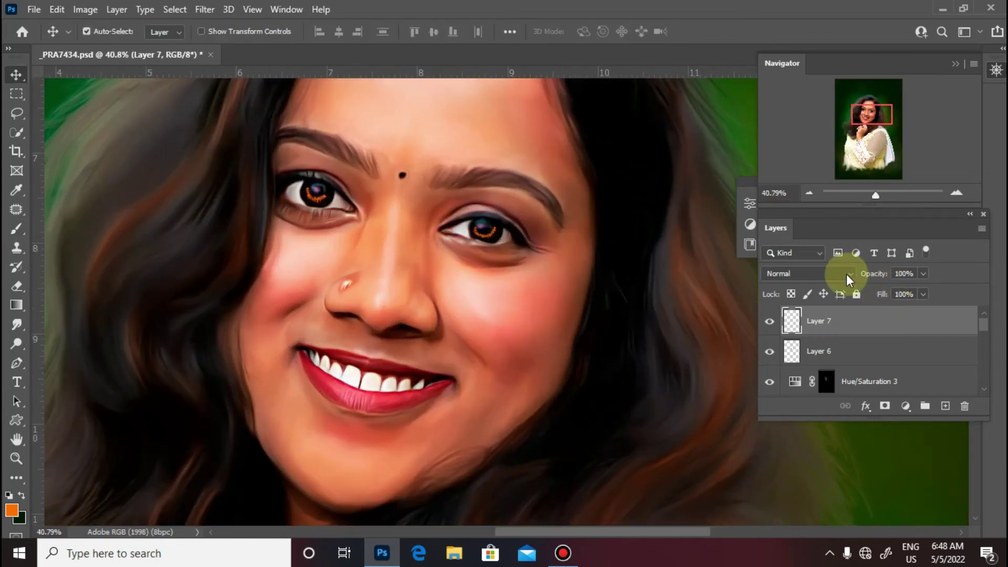
pyautogui.click(844, 274)
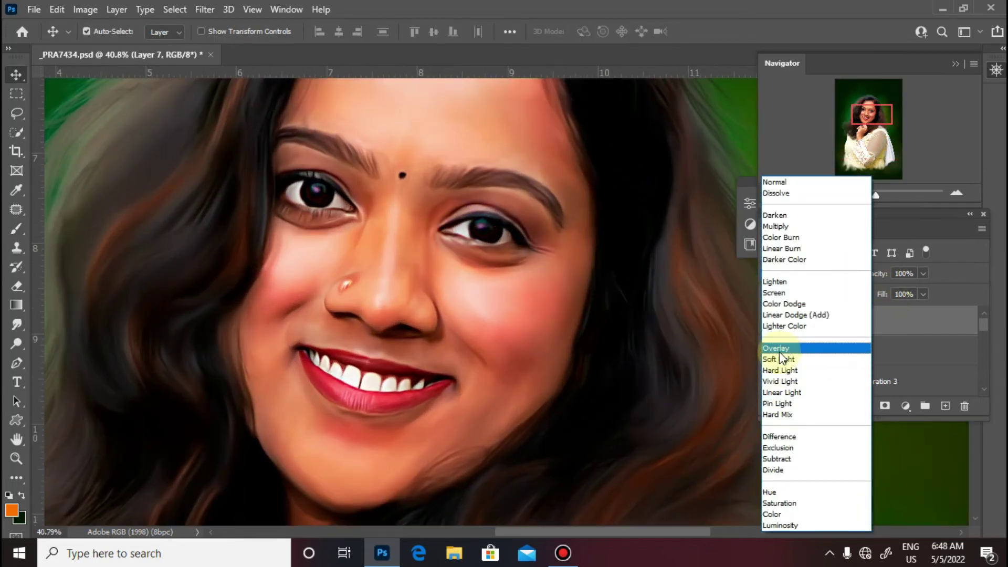
pyautogui.click(774, 292)
pyautogui.click(904, 274)
pyautogui.write('50')
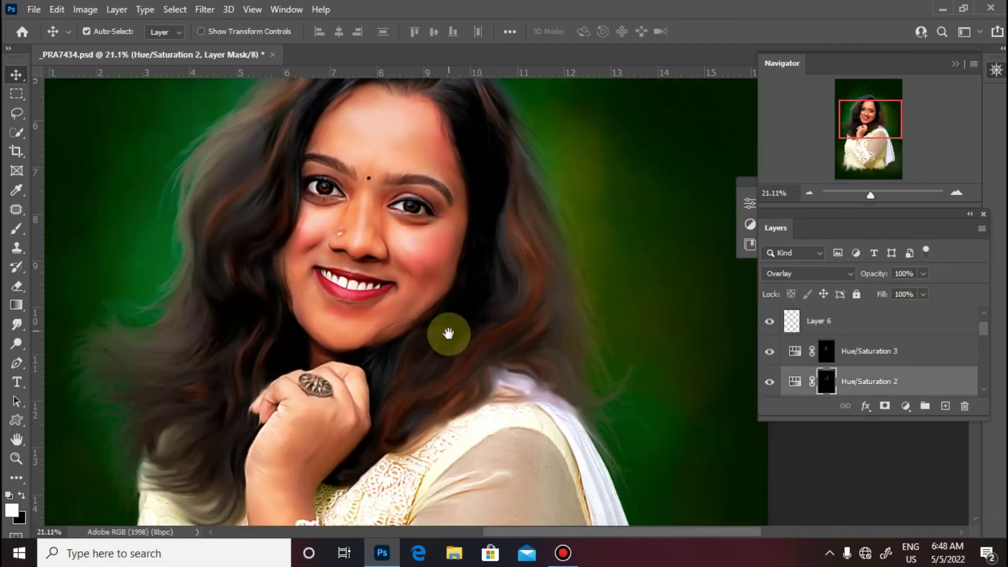
# Step: Create a new layer above Layer 7 and set the brush's foreground color to white
pyautogui.scroll(3, 408, 332)
pyautogui.click(884, 315)
pyautogui.scroll(-5, 475, 326)
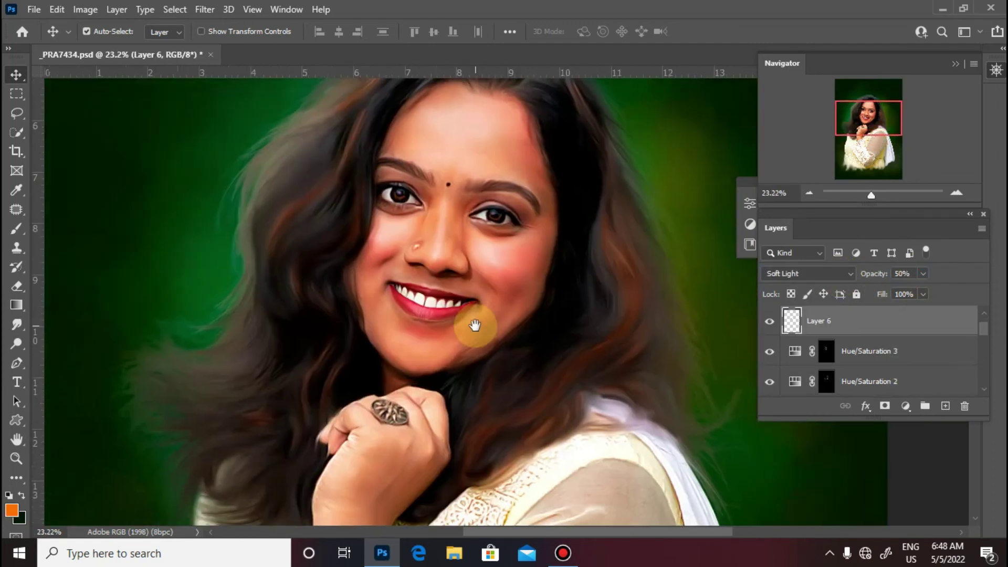
pyautogui.scroll(2, 475, 326)
pyautogui.scroll(1, 871, 342)
pyautogui.click(855, 332)
pyautogui.scroll(2, 966, 444)
pyautogui.click(945, 406)
pyautogui.click(12, 509)
pyautogui.click(571, 143)
pyautogui.click(884, 138)
pyautogui.press('b')
# Step: Undo the trial white dabs on the forehead
pyautogui.scroll(5, 523, 152)
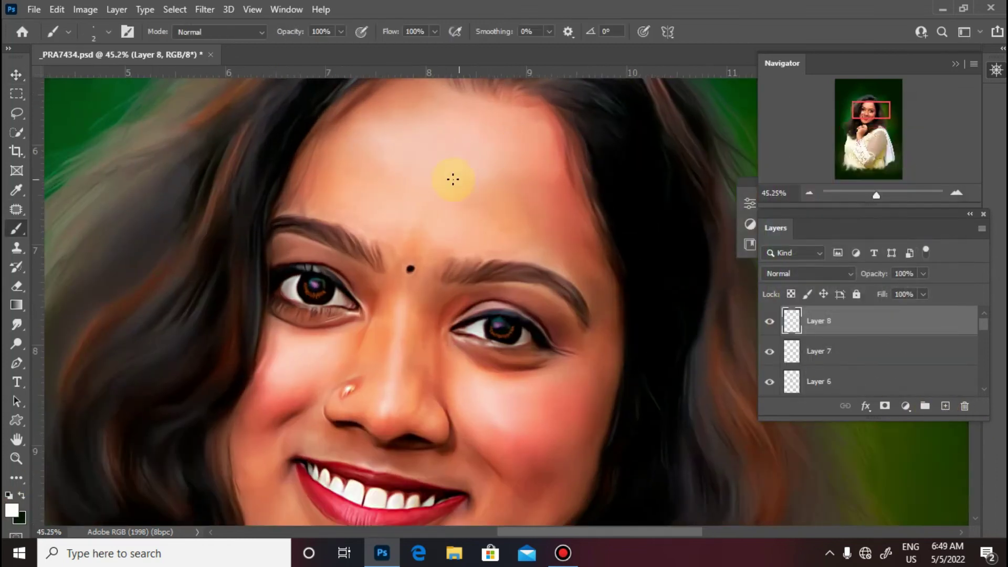
pyautogui.hotkey('ctrl', 'z')
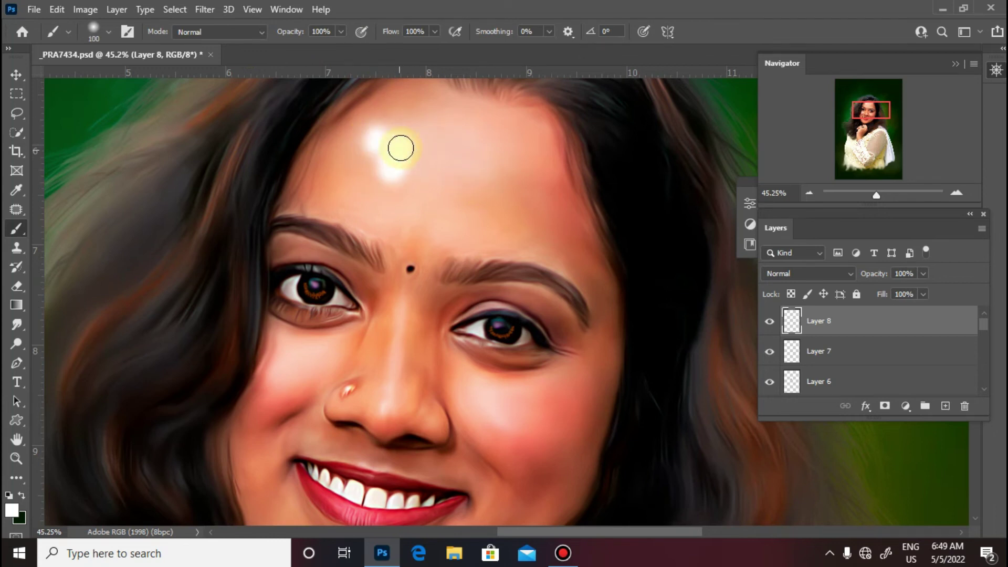
pyautogui.hotkey('ctrl', 'z')
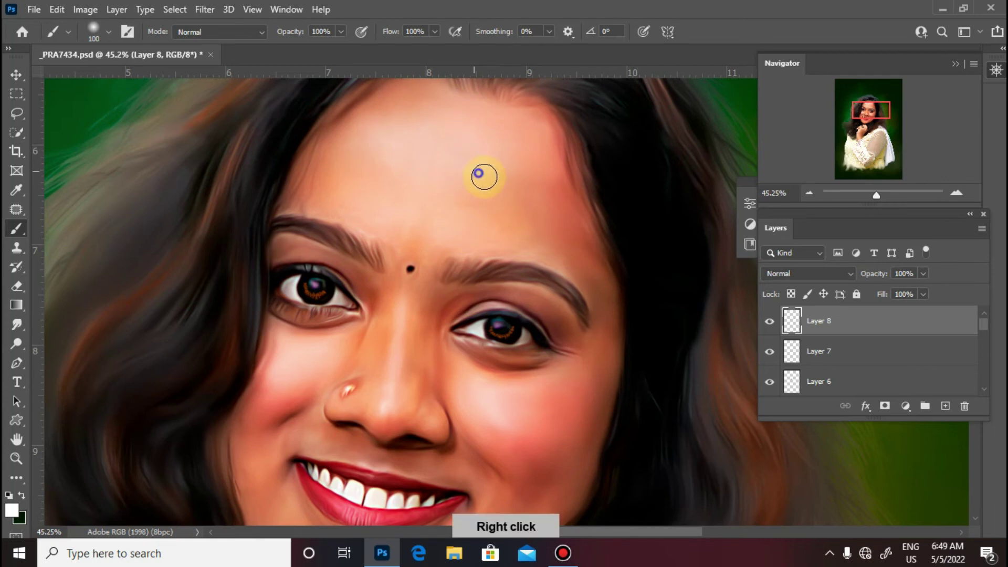
# Step: Enable Shape Dynamics and Scattering for the brush, with Pen Pressure controlling the size, scatter and count jitter
pyautogui.rightClick(479, 175)
pyautogui.click(128, 32)
pyautogui.click(666, 147)
pyautogui.click(799, 140)
pyautogui.click(811, 182)
pyautogui.click(683, 162)
pyautogui.click(802, 140)
pyautogui.click(804, 183)
pyautogui.click(803, 222)
pyautogui.click(794, 267)
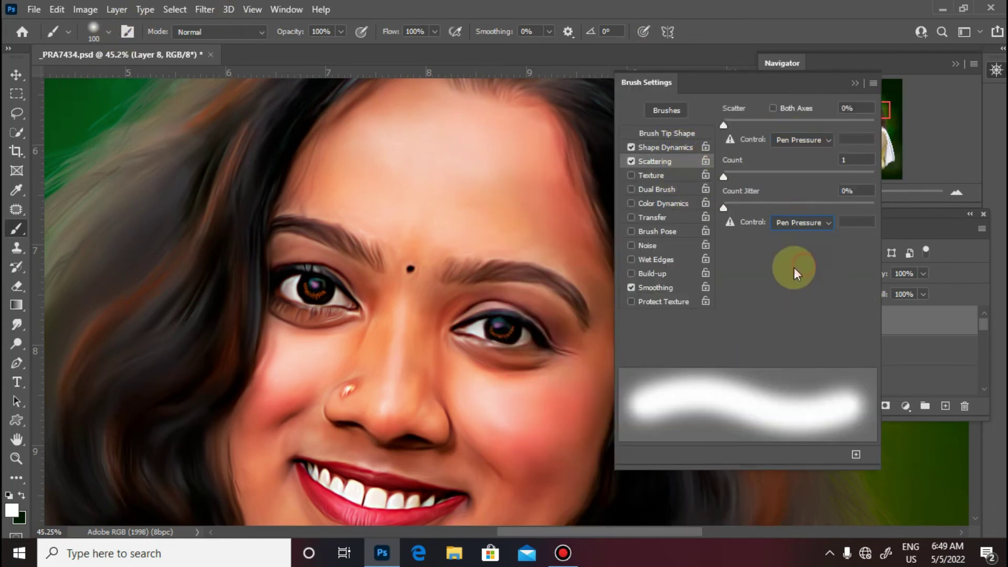
# Step: Enable Transfer and Brush Pose for the brush and close its settings
pyautogui.click(682, 217)
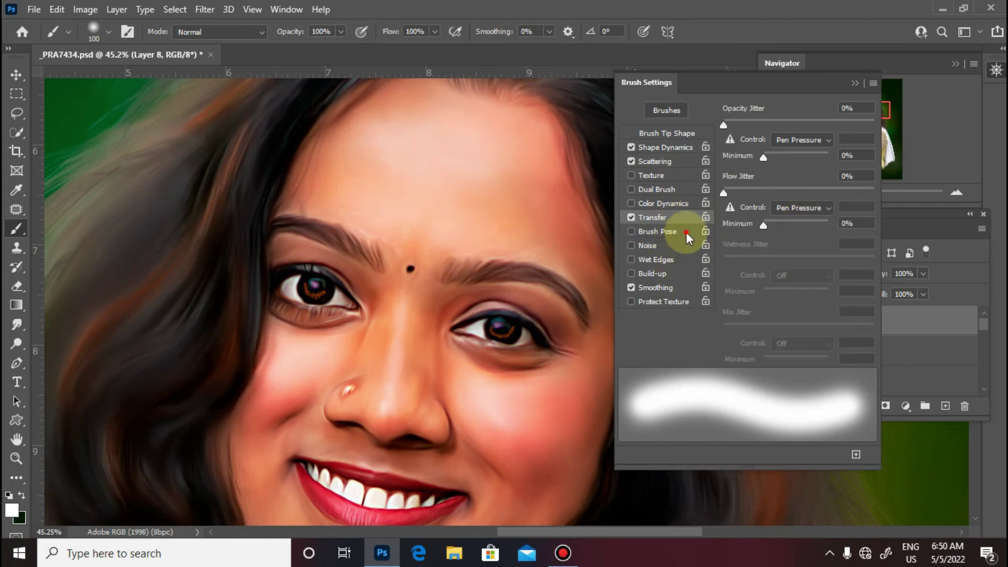
pyautogui.click(686, 232)
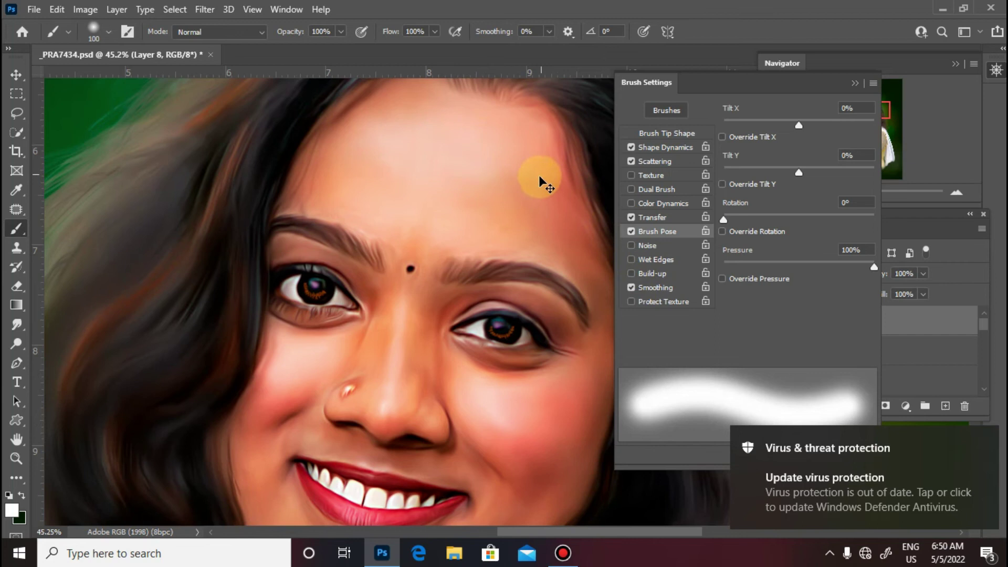
pyautogui.click(855, 83)
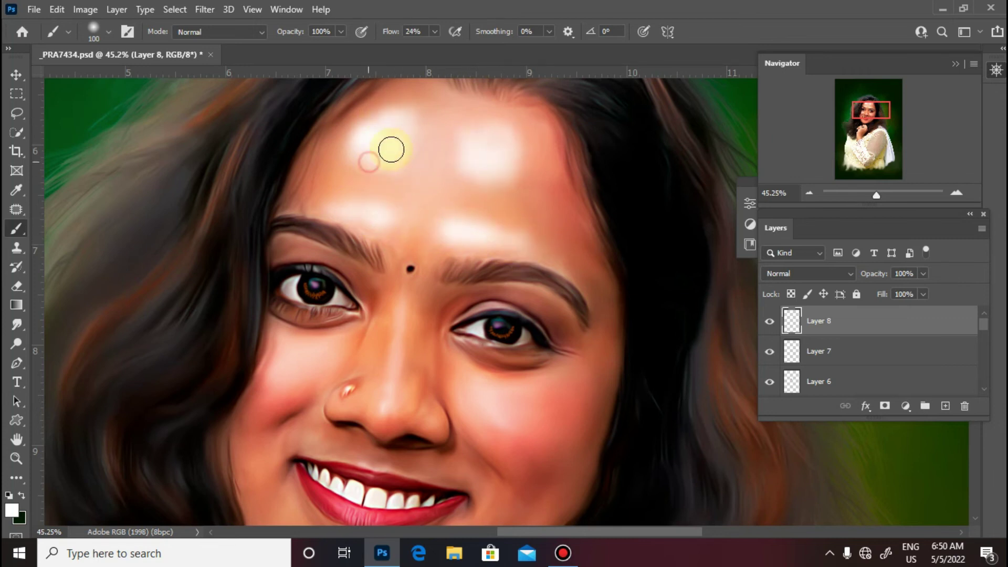
# Step: Paint soft white highlights at 24% flow on the forehead, nose, cheeks and chin on Layer 8
pyautogui.moveTo(399, 356); pyautogui.dragTo(414, 221)
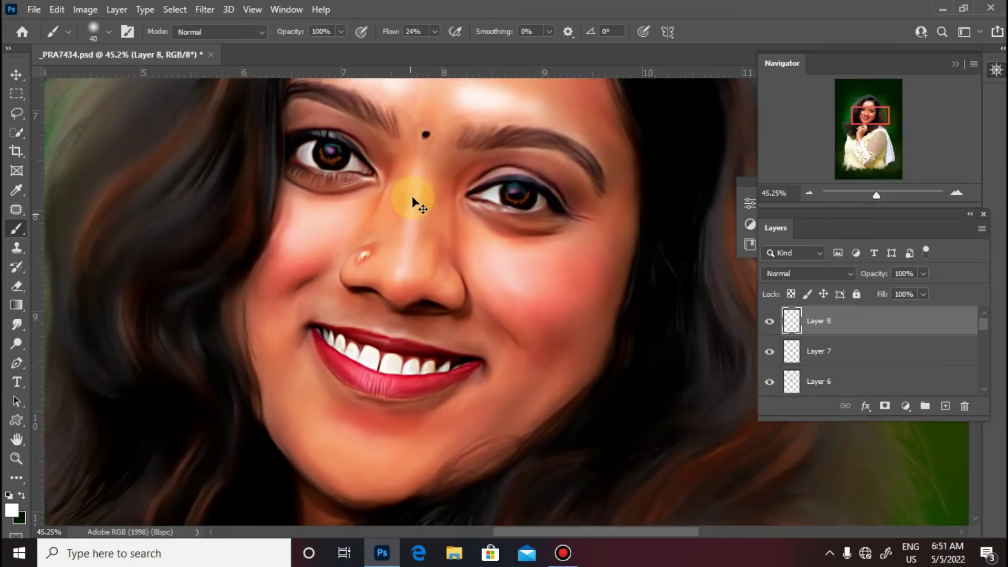
pyautogui.click(445, 285)
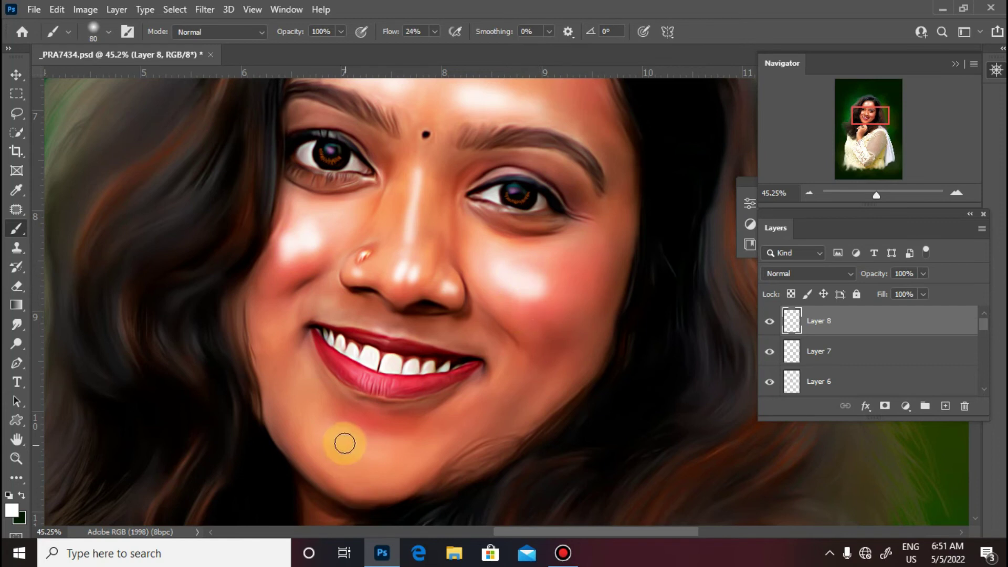
pyautogui.moveTo(339, 445); pyautogui.dragTo(374, 465)
pyautogui.scroll(3, 414, 285)
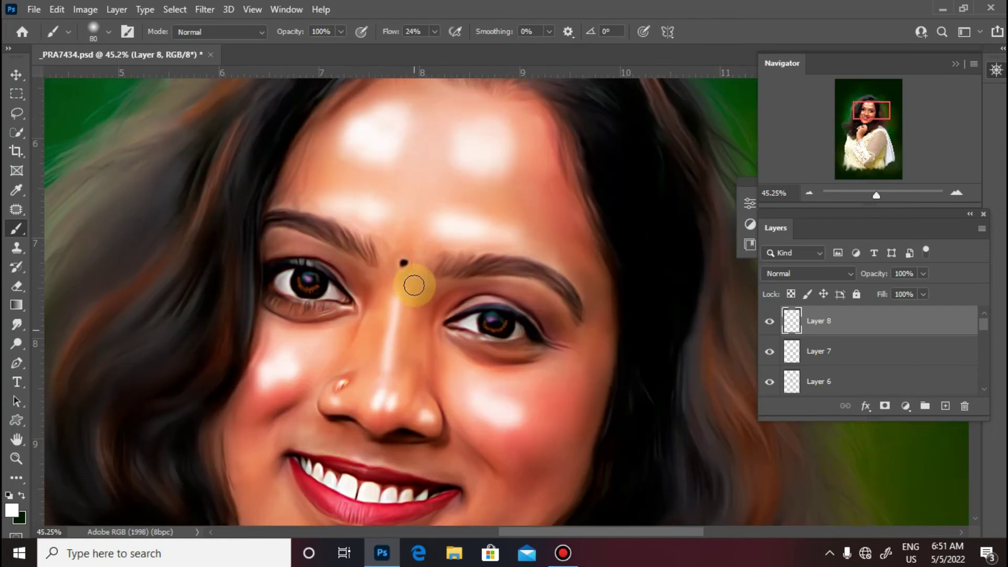
# Step: Soften the white face highlights by setting Layer 8's opacity to 35%
pyautogui.hotkey('ctrl', '-')
pyautogui.hotkey('ctrl', '-')
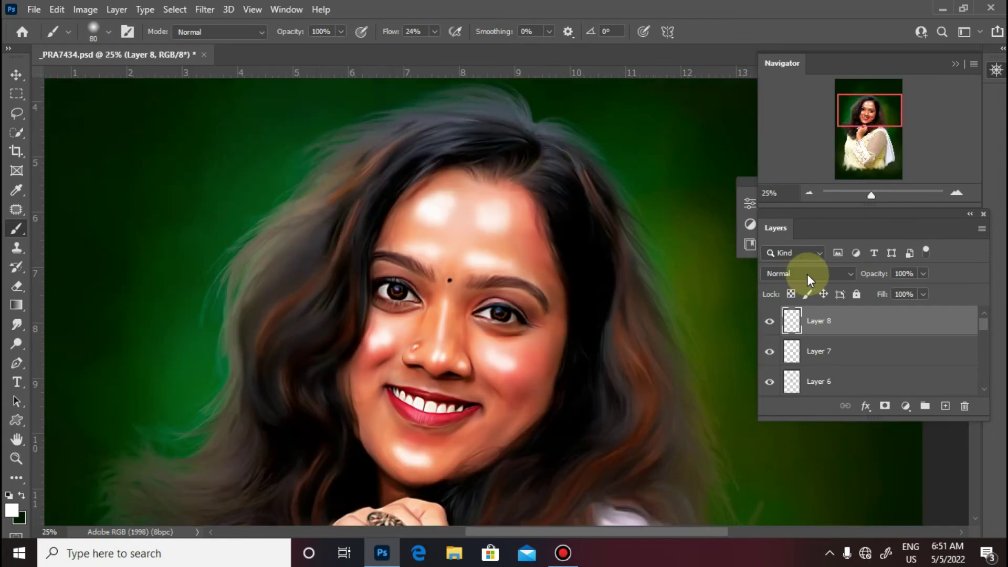
pyautogui.click(899, 273)
pyautogui.write('2')
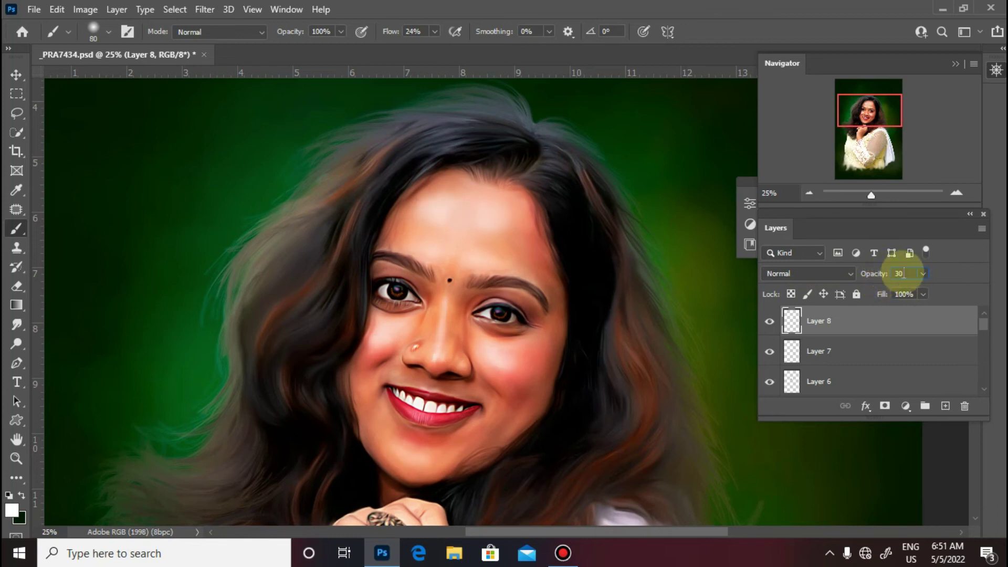
pyautogui.write('5')
pyautogui.press('Return')
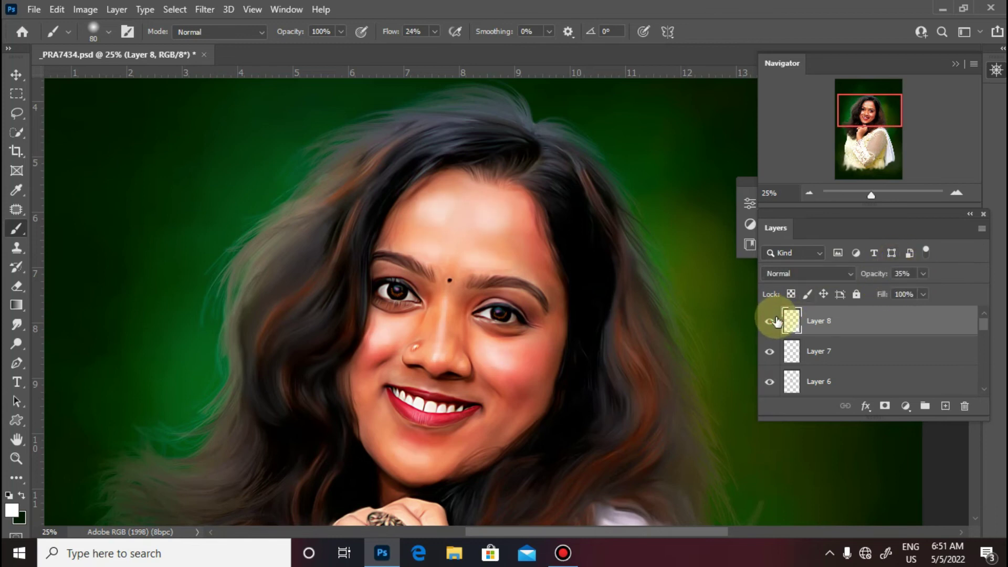
# Step: Dab a soft white highlight on the nostril below the nose stud on Layer 8, using a 35 px brush
pyautogui.scroll(2, 551, 331)
pyautogui.scroll(-3, 421, 326)
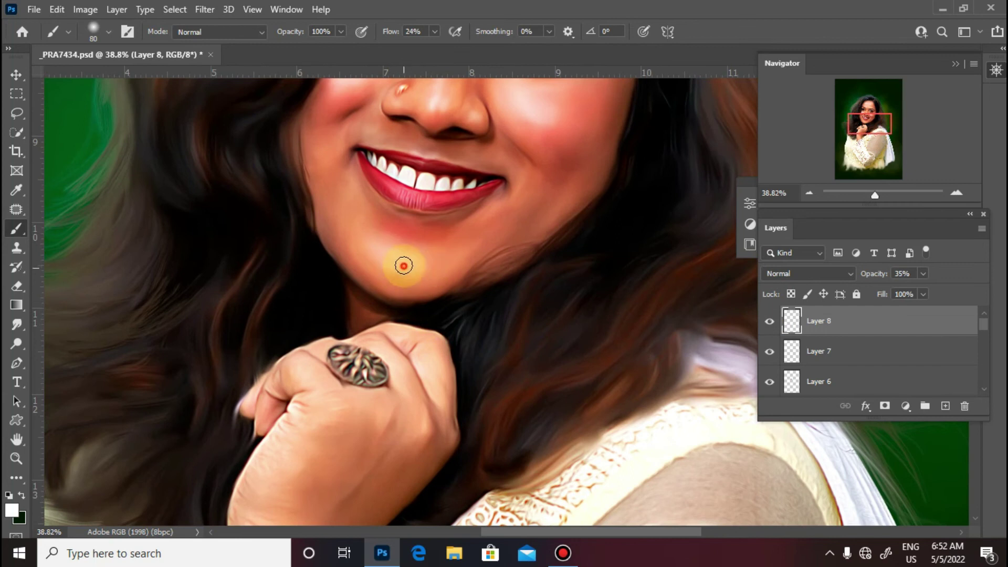
pyautogui.press('[')
pyautogui.press('[')
pyautogui.press('[')
pyautogui.press('[')
pyautogui.press('[')
pyautogui.press('[')
pyautogui.moveTo(394, 105); pyautogui.dragTo(400, 108)
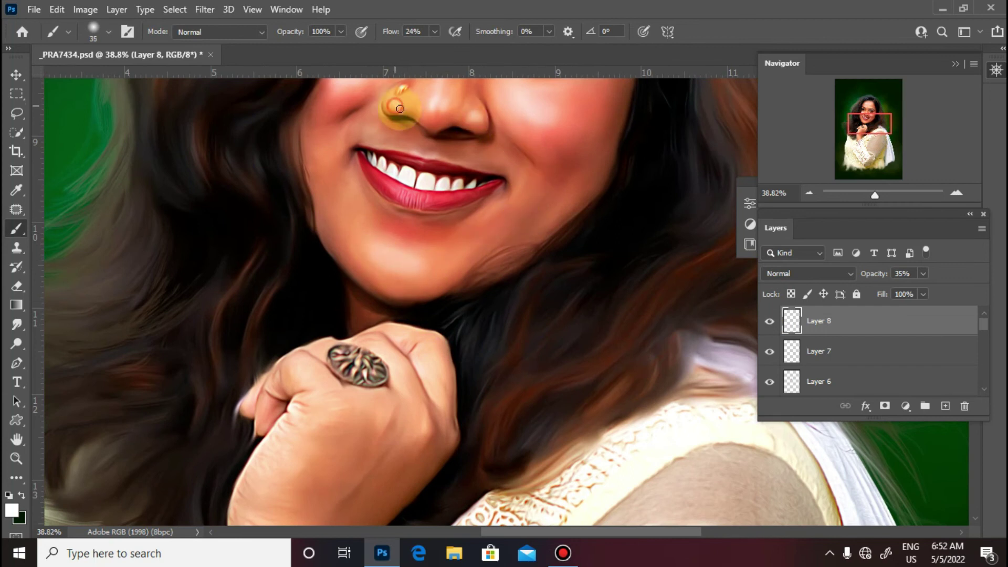
# Step: Paint thin white highlights along the upper edge of the upper lip with an 8 px brush
pyautogui.scroll(3, 423, 162)
pyautogui.press('[')
pyautogui.press('[')
pyautogui.press('[')
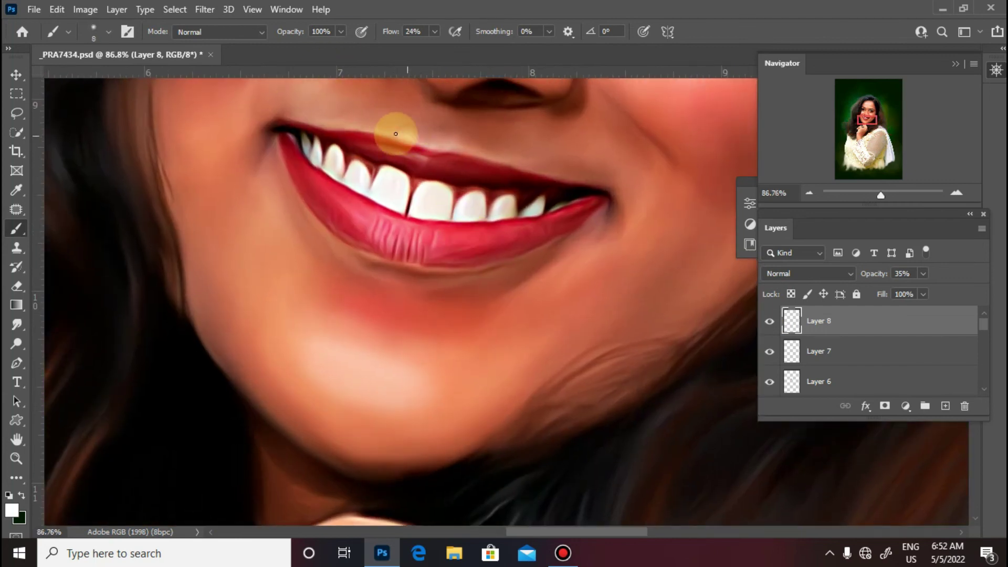
pyautogui.scroll(3, 490, 333)
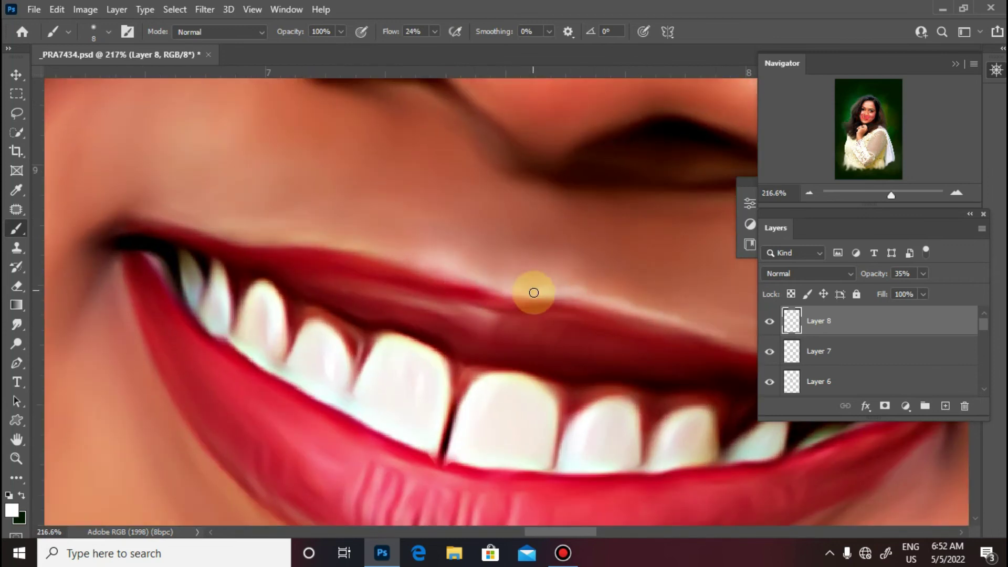
pyautogui.moveTo(336, 251); pyautogui.dragTo(348, 252)
# Step: Paint a fine white rim highlight from the nostril's edge down to the base of the nose with a 3 px brush
pyautogui.hotkey('ctrl', '-')
pyautogui.hotkey('ctrl', '-')
pyautogui.hotkey('ctrl', '-')
pyautogui.hotkey('ctrl', '-')
pyautogui.hotkey('ctrl', '-')
pyautogui.hotkey('ctrl', '-')
pyautogui.moveTo(501, 274); pyautogui.dragTo(636, 347)
pyautogui.press('[')
pyautogui.press('[')
pyautogui.press('[')
pyautogui.press('[')
pyautogui.press('[')
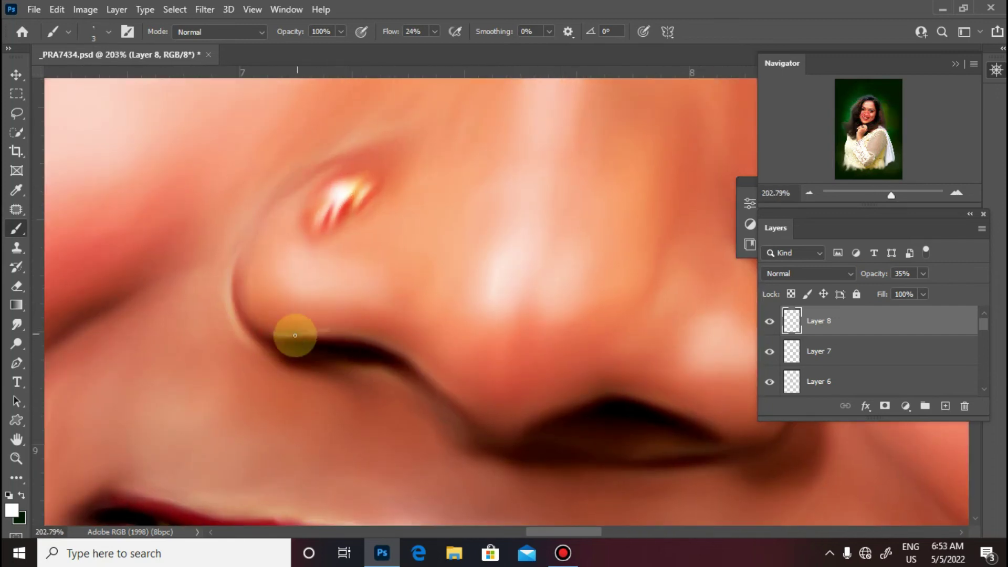
pyautogui.moveTo(413, 362); pyautogui.dragTo(419, 364)
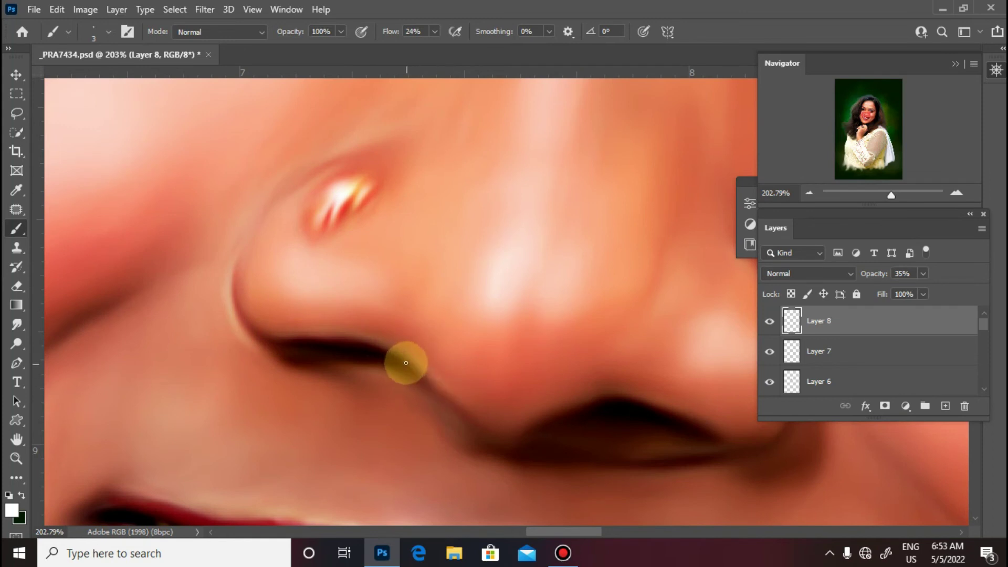
pyautogui.moveTo(373, 342); pyautogui.dragTo(437, 387)
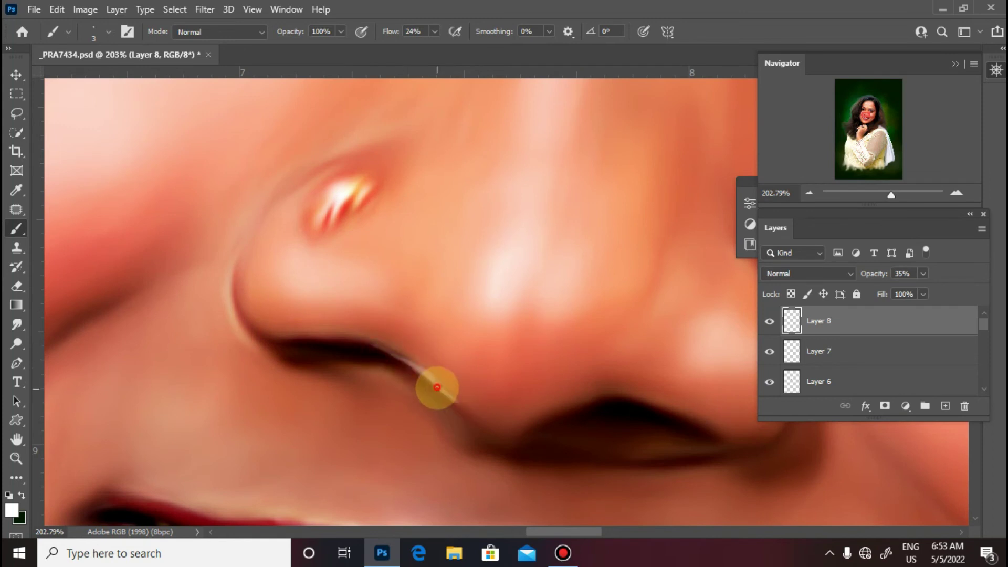
pyautogui.moveTo(482, 434); pyautogui.dragTo(485, 434)
# Step: Thin out the white highlight line along the nostril's edge with the Eraser at 7 px
pyautogui.press('e')
pyautogui.press('[')
pyautogui.press('[')
pyautogui.press('[')
pyautogui.press('[')
pyautogui.press('[')
pyautogui.press('[')
pyautogui.press('[')
pyautogui.press('[')
pyautogui.press('[')
pyautogui.press('[')
pyautogui.press('[')
pyautogui.press('[')
pyautogui.press('[')
pyautogui.press('[')
pyautogui.press('[')
pyautogui.press('[')
pyautogui.press('[')
pyautogui.press('[')
pyautogui.press('[')
pyautogui.press('[')
pyautogui.moveTo(405, 351); pyautogui.dragTo(417, 357)
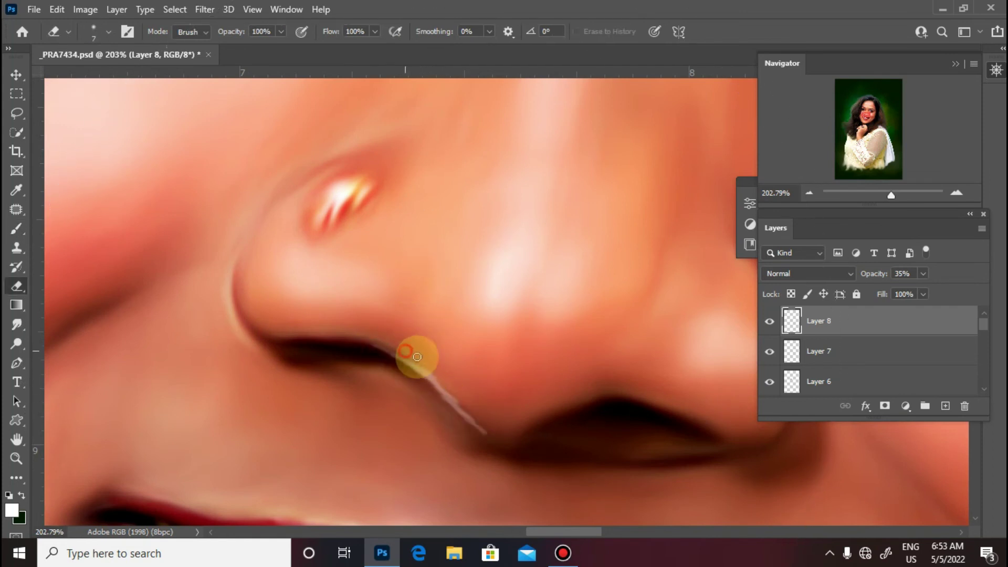
pyautogui.moveTo(466, 410); pyautogui.dragTo(444, 386)
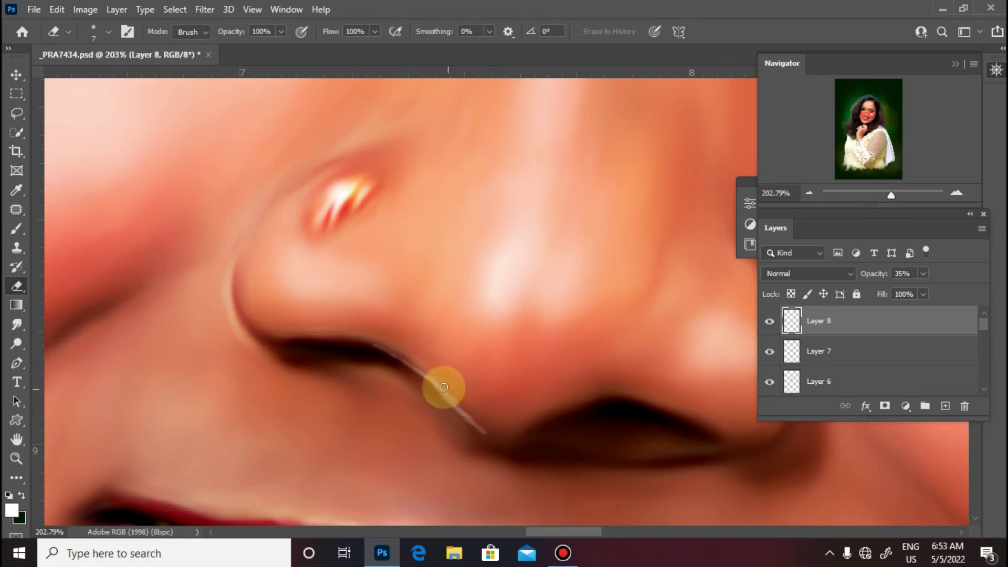
# Step: Blend the nostril's highlight line into the skin using the Smudge tool with a soft 15 px brush at 33% strength
pyautogui.press('r')
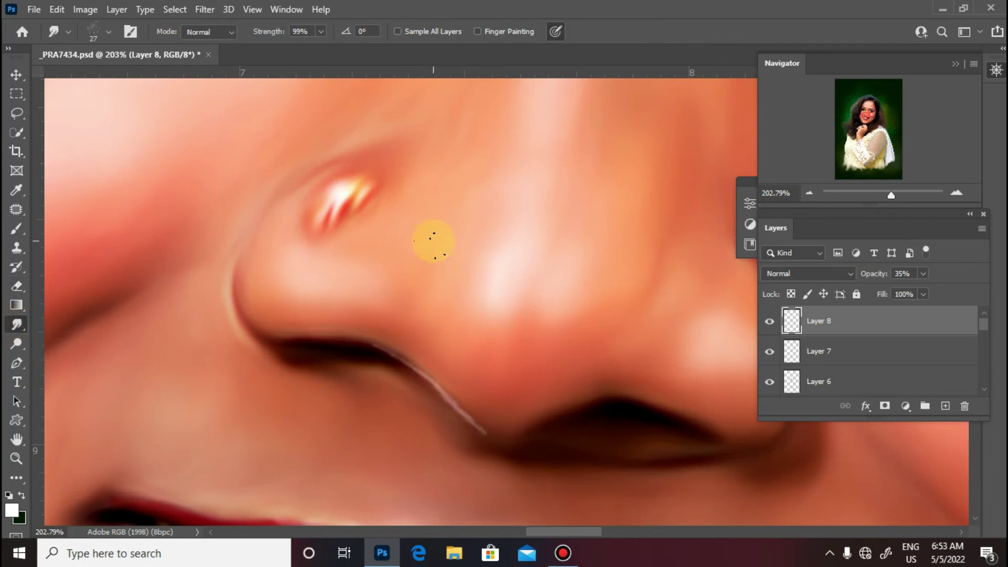
pyautogui.rightClick(435, 298)
pyautogui.click(517, 404)
pyautogui.press('Return')
pyautogui.press('[')
pyautogui.press('[')
pyautogui.press('[')
pyautogui.press('[')
pyautogui.press('[')
pyautogui.press('[')
pyautogui.press('[')
pyautogui.press('[')
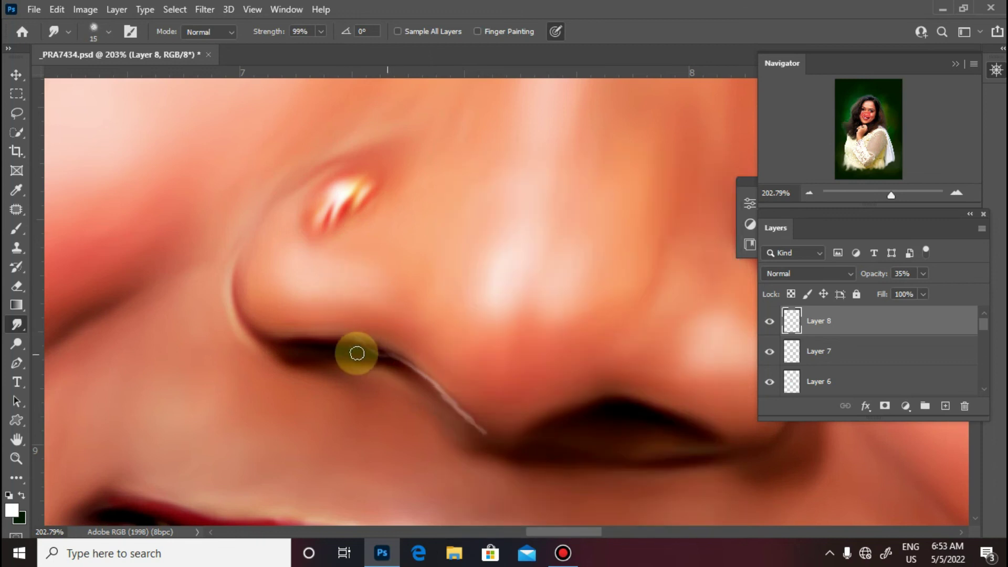
pyautogui.click(320, 32)
pyautogui.click(275, 50)
pyautogui.moveTo(408, 362)
pyautogui.mouseDown()
pyautogui.moveTo(362, 347)
pyautogui.moveTo(437, 385)
pyautogui.moveTo(504, 435)
pyautogui.moveTo(384, 360)
pyautogui.moveTo(497, 443)
pyautogui.moveTo(429, 373)
pyautogui.moveTo(488, 437)
pyautogui.mouseUp()
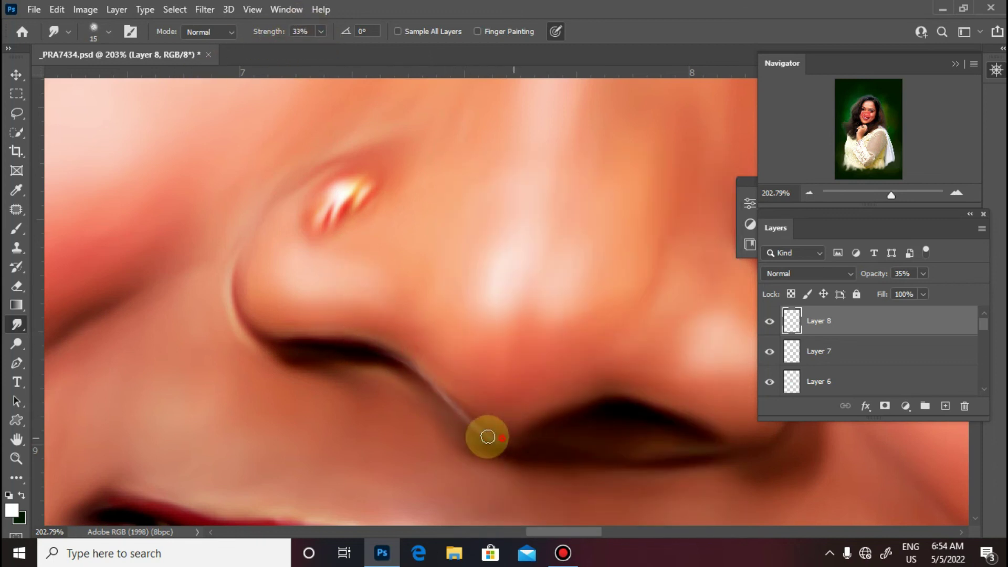
pyautogui.scroll(-6, 597, 364)
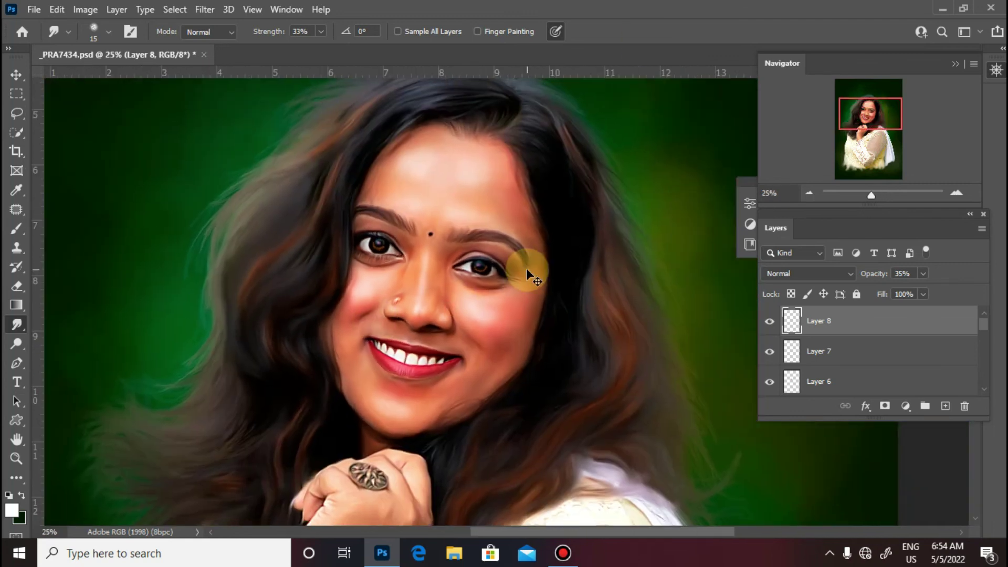
# Step: Create a new layer above Layer 8 and paint fine white flyaway strands with a 3 px brush along the hair's left outline
pyautogui.scroll(-3, 528, 271)
pyautogui.scroll(2, 416, 333)
pyautogui.click(945, 406)
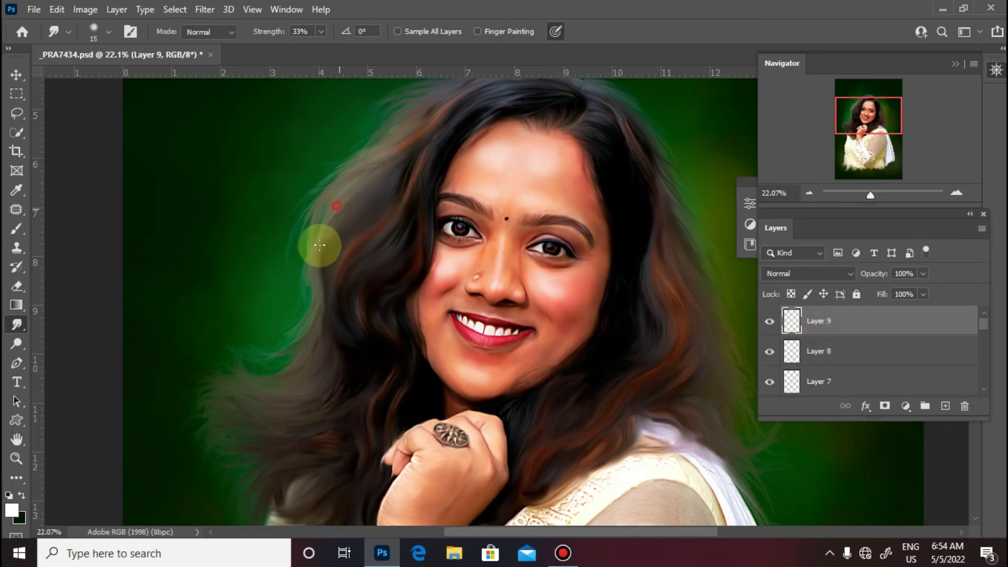
pyautogui.press('b')
pyautogui.moveTo(385, 215); pyautogui.dragTo(435, 303)
pyautogui.scroll(3, 435, 302)
pyautogui.moveTo(337, 286)
pyautogui.mouseDown()
pyautogui.moveTo(322, 326)
pyautogui.moveTo(347, 266)
pyautogui.moveTo(304, 396)
pyautogui.moveTo(266, 365)
pyautogui.moveTo(306, 339)
pyautogui.moveTo(326, 299)
pyautogui.moveTo(292, 411)
pyautogui.mouseUp()
pyautogui.moveTo(331, 320); pyautogui.dragTo(403, 182)
pyautogui.moveTo(414, 376); pyautogui.dragTo(493, 300)
pyautogui.moveTo(350, 382)
pyautogui.mouseDown()
pyautogui.moveTo(263, 394)
pyautogui.moveTo(247, 376)
pyautogui.moveTo(394, 425)
pyautogui.moveTo(465, 291)
pyautogui.mouseUp()
pyautogui.moveTo(323, 352); pyautogui.dragTo(373, 299)
# Step: Paint curved white flyaway strands around the lower-left curls on Layer 9
pyautogui.moveTo(337, 406)
pyautogui.mouseDown()
pyautogui.moveTo(403, 306)
pyautogui.moveTo(420, 340)
pyautogui.moveTo(444, 339)
pyautogui.mouseUp()
pyautogui.moveTo(412, 489); pyautogui.dragTo(435, 416)
pyautogui.moveTo(423, 502); pyautogui.dragTo(448, 426)
pyautogui.moveTo(454, 452); pyautogui.dragTo(470, 342)
pyautogui.moveTo(467, 495); pyautogui.dragTo(470, 336)
pyautogui.moveTo(434, 504); pyautogui.dragTo(476, 319)
pyautogui.moveTo(459, 459); pyautogui.dragTo(463, 302)
pyautogui.moveTo(473, 454)
pyautogui.mouseDown()
pyautogui.moveTo(460, 321)
pyautogui.moveTo(498, 258)
pyautogui.mouseUp()
pyautogui.moveTo(387, 356); pyautogui.dragTo(451, 314)
pyautogui.moveTo(397, 296); pyautogui.dragTo(497, 254)
pyautogui.moveTo(365, 329); pyautogui.dragTo(427, 239)
pyautogui.moveTo(337, 232)
pyautogui.mouseDown()
pyautogui.moveTo(434, 189)
pyautogui.moveTo(346, 401)
pyautogui.mouseUp()
pyautogui.moveTo(231, 419); pyautogui.dragTo(344, 340)
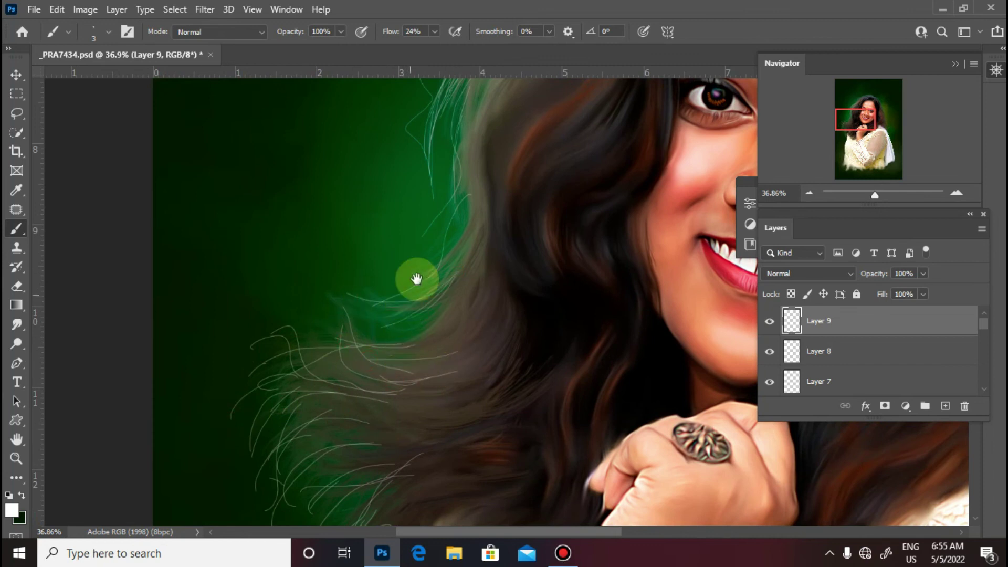
# Step: Extend the thin white strands up the hair's left side and over the top of the head
pyautogui.moveTo(419, 277); pyautogui.dragTo(387, 428)
pyautogui.moveTo(397, 310); pyautogui.dragTo(427, 402)
pyautogui.moveTo(414, 255); pyautogui.dragTo(423, 380)
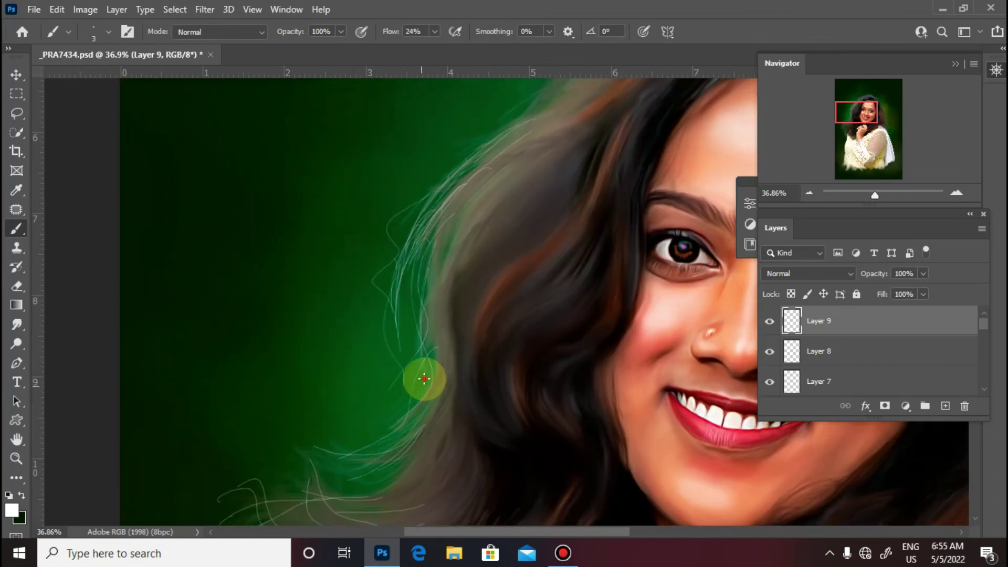
pyautogui.moveTo(441, 178); pyautogui.dragTo(396, 328)
pyautogui.moveTo(476, 313); pyautogui.dragTo(431, 395)
pyautogui.moveTo(391, 365); pyautogui.dragTo(465, 266)
pyautogui.moveTo(374, 352)
pyautogui.mouseDown()
pyautogui.moveTo(582, 225)
pyautogui.moveTo(490, 336)
pyautogui.mouseUp()
pyautogui.moveTo(310, 360); pyautogui.dragTo(452, 274)
pyautogui.moveTo(349, 364); pyautogui.dragTo(522, 286)
pyautogui.moveTo(412, 305); pyautogui.dragTo(536, 279)
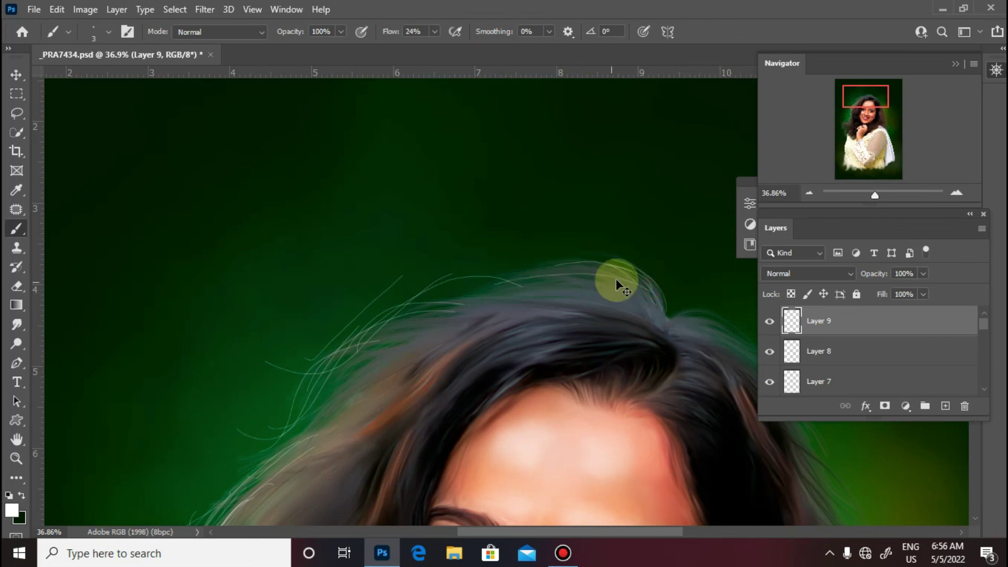
# Step: Thicken the flyaway strands across the upper-left hair outline between the crown and the side
pyautogui.moveTo(314, 426); pyautogui.dragTo(415, 347)
pyautogui.moveTo(351, 407); pyautogui.dragTo(565, 288)
pyautogui.moveTo(475, 333); pyautogui.dragTo(603, 311)
pyautogui.moveTo(418, 321)
pyautogui.mouseDown()
pyautogui.moveTo(537, 319)
pyautogui.moveTo(596, 230)
pyautogui.moveTo(670, 161)
pyautogui.mouseUp()
pyautogui.moveTo(468, 263); pyautogui.dragTo(620, 191)
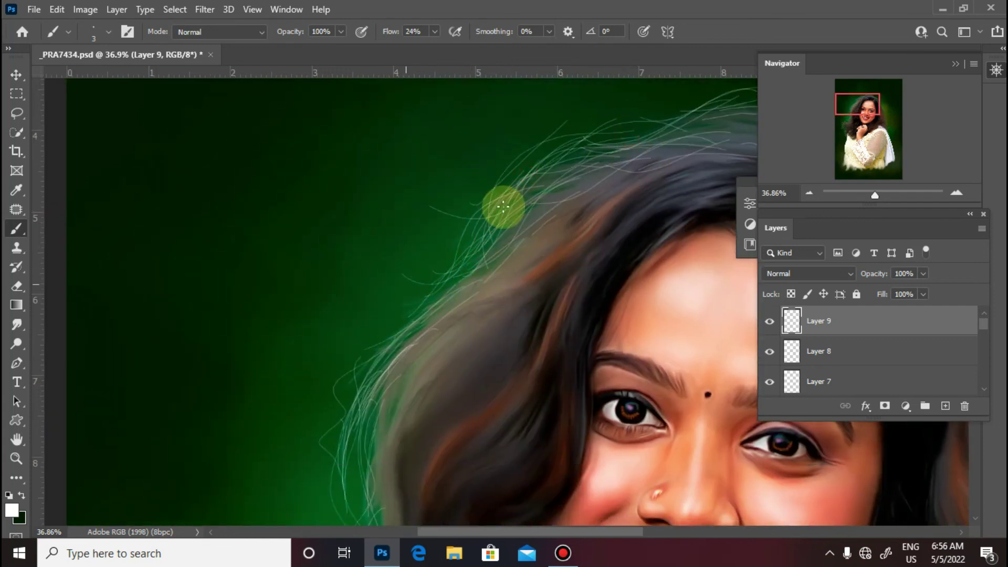
pyautogui.moveTo(359, 472); pyautogui.dragTo(417, 309)
pyautogui.moveTo(482, 432); pyautogui.dragTo(559, 247)
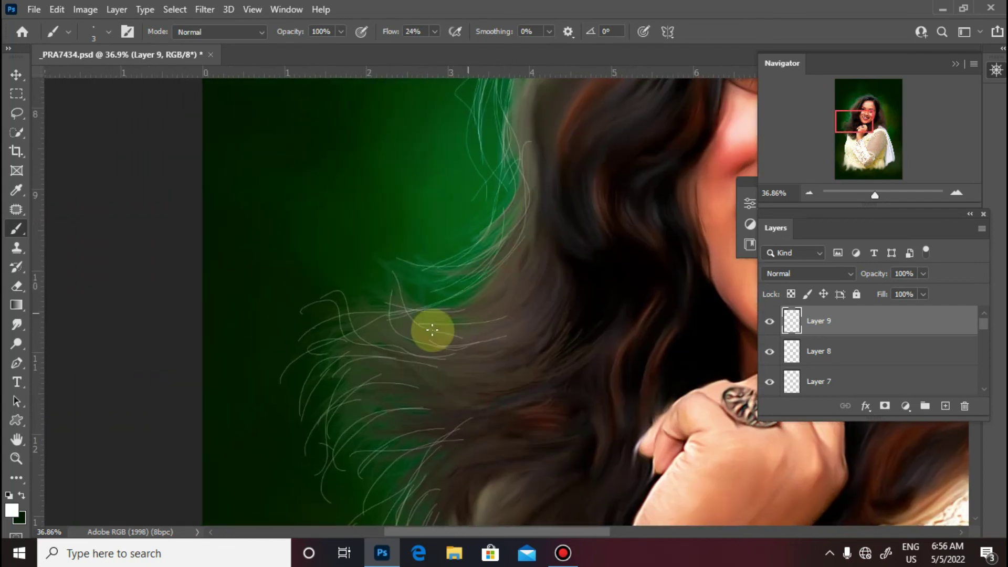
# Step: Add denser overlapping white strands around the lower-left curls, fanning out over the green background
pyautogui.scroll(-3, 477, 399)
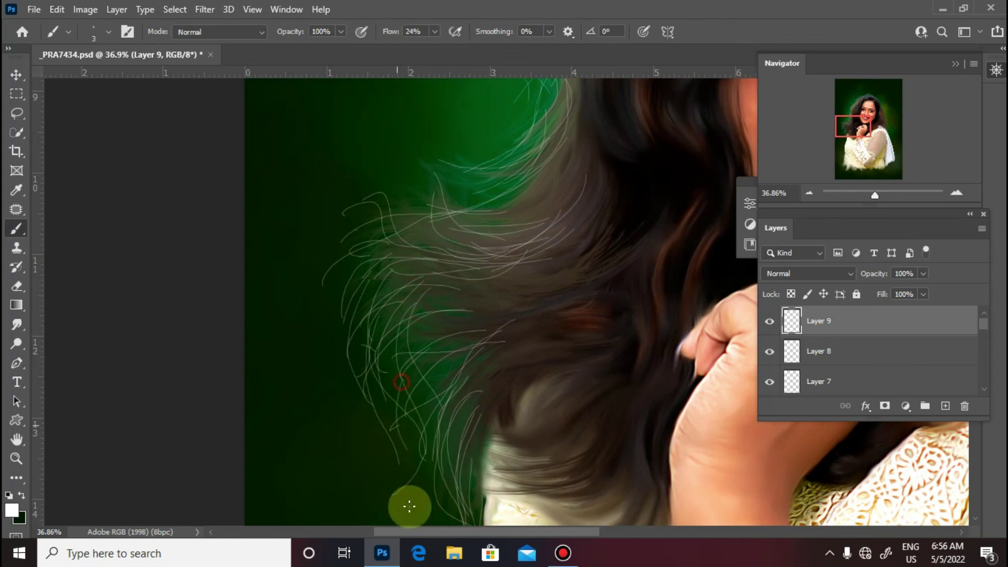
pyautogui.scroll(-3, 409, 506)
pyautogui.scroll(4, 442, 371)
pyautogui.moveTo(341, 354); pyautogui.dragTo(399, 391)
pyautogui.moveTo(290, 383); pyautogui.dragTo(391, 402)
pyautogui.moveTo(294, 279); pyautogui.dragTo(377, 368)
pyautogui.moveTo(305, 406)
pyautogui.mouseDown()
pyautogui.moveTo(326, 421)
pyautogui.moveTo(408, 399)
pyautogui.mouseUp()
pyautogui.moveTo(333, 367)
pyautogui.mouseDown()
pyautogui.moveTo(353, 383)
pyautogui.moveTo(459, 330)
pyautogui.mouseUp()
pyautogui.moveTo(464, 389); pyautogui.dragTo(490, 412)
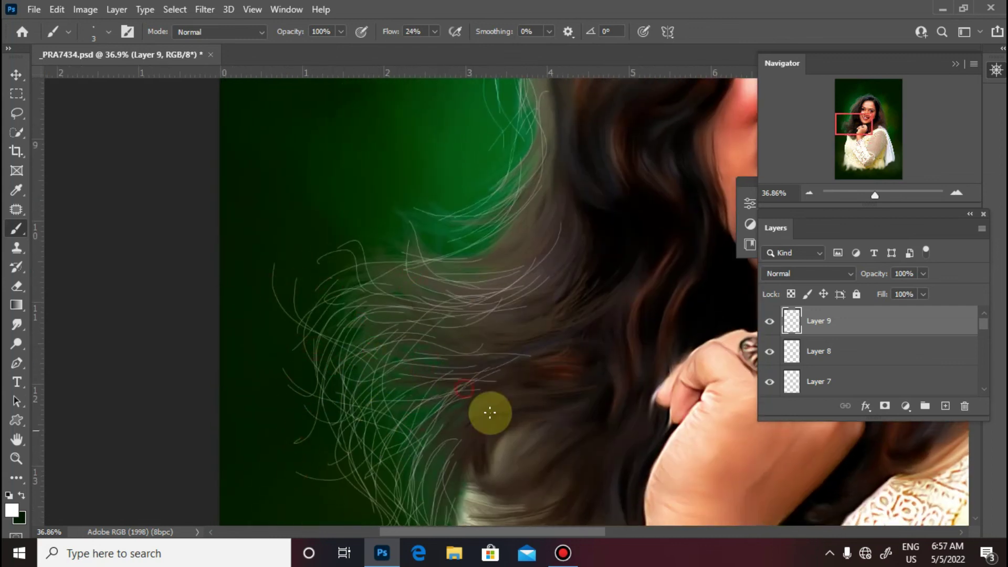
# Step: Paint thin white strands from the hair parting down the right outline of the head
pyautogui.scroll(-3, 367, 483)
pyautogui.scroll(-4, 367, 489)
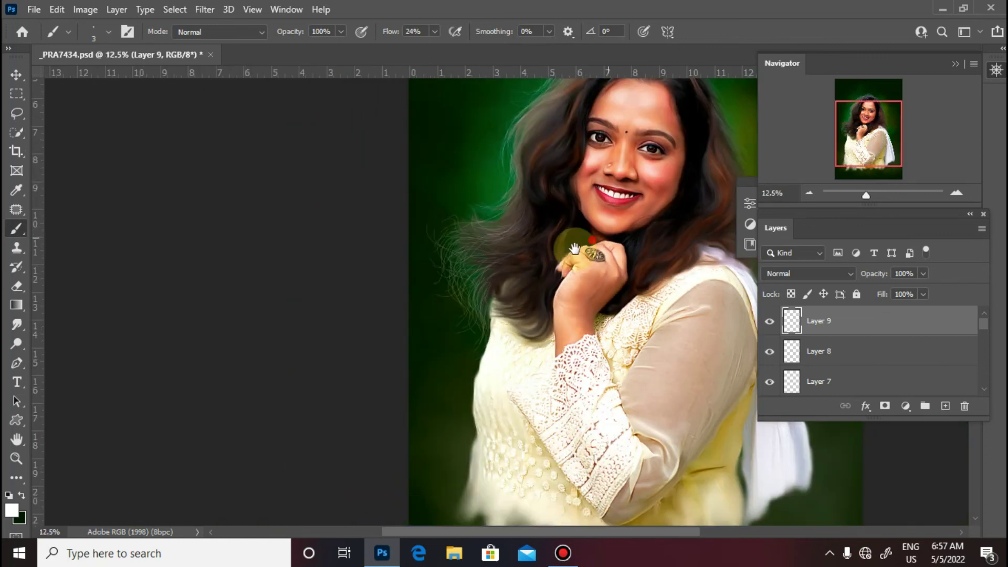
pyautogui.scroll(4, 575, 248)
pyautogui.scroll(3, 563, 354)
pyautogui.moveTo(316, 250); pyautogui.dragTo(417, 349)
pyautogui.moveTo(324, 240); pyautogui.dragTo(457, 431)
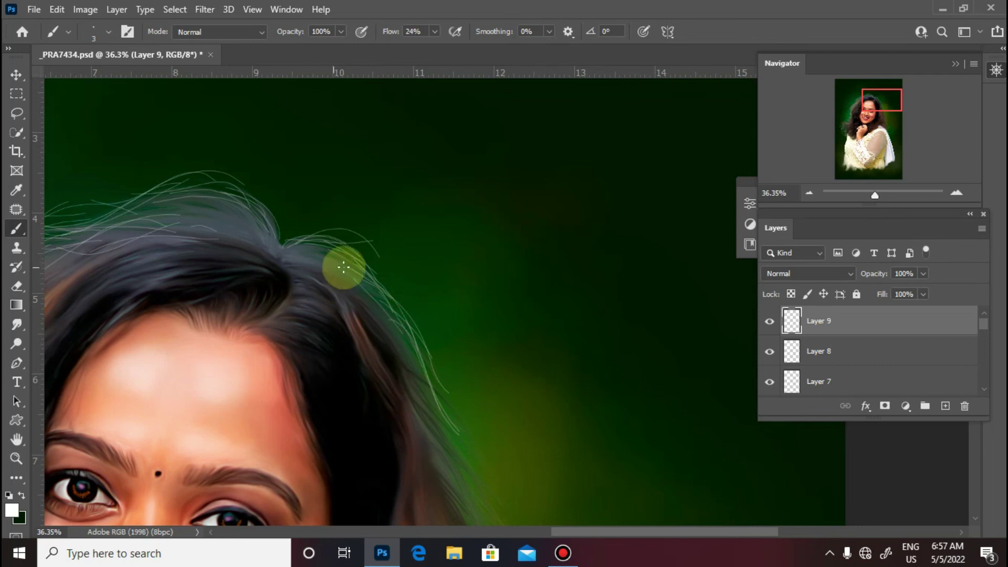
pyautogui.moveTo(354, 275); pyautogui.dragTo(433, 402)
pyautogui.moveTo(460, 388)
pyautogui.mouseDown()
pyautogui.moveTo(455, 288)
pyautogui.moveTo(416, 240)
pyautogui.mouseUp()
pyautogui.moveTo(357, 175)
pyautogui.mouseDown()
pyautogui.moveTo(373, 231)
pyautogui.moveTo(462, 407)
pyautogui.mouseUp()
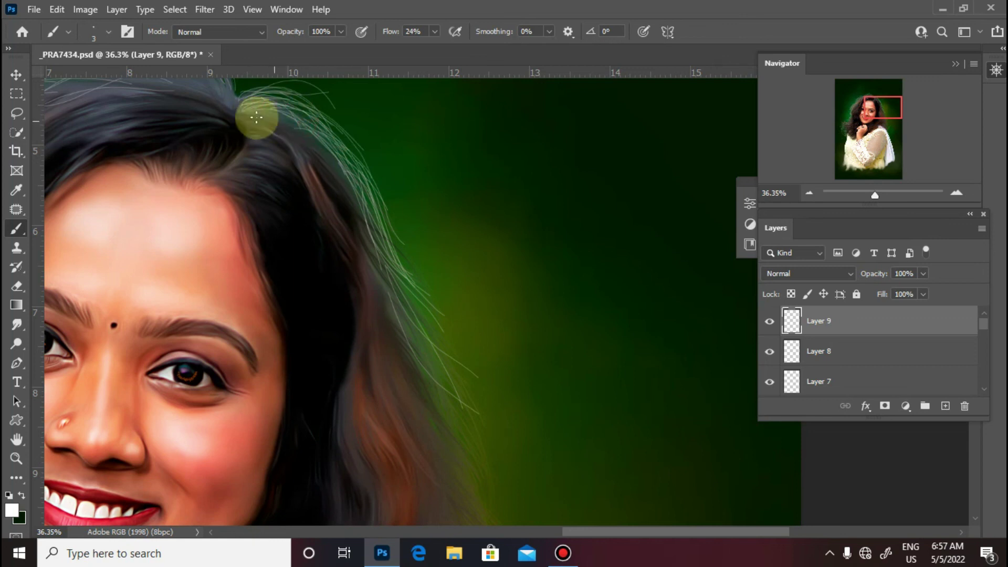
pyautogui.moveTo(305, 104); pyautogui.dragTo(391, 173)
pyautogui.moveTo(294, 140)
pyautogui.mouseDown()
pyautogui.moveTo(360, 234)
pyautogui.moveTo(433, 422)
pyautogui.moveTo(340, 216)
pyautogui.mouseUp()
# Step: Paint fine white strands over the right-hand hair lengths toward the shoulder, undoing the last stray stroke
pyautogui.press('z')
pyautogui.press('v')
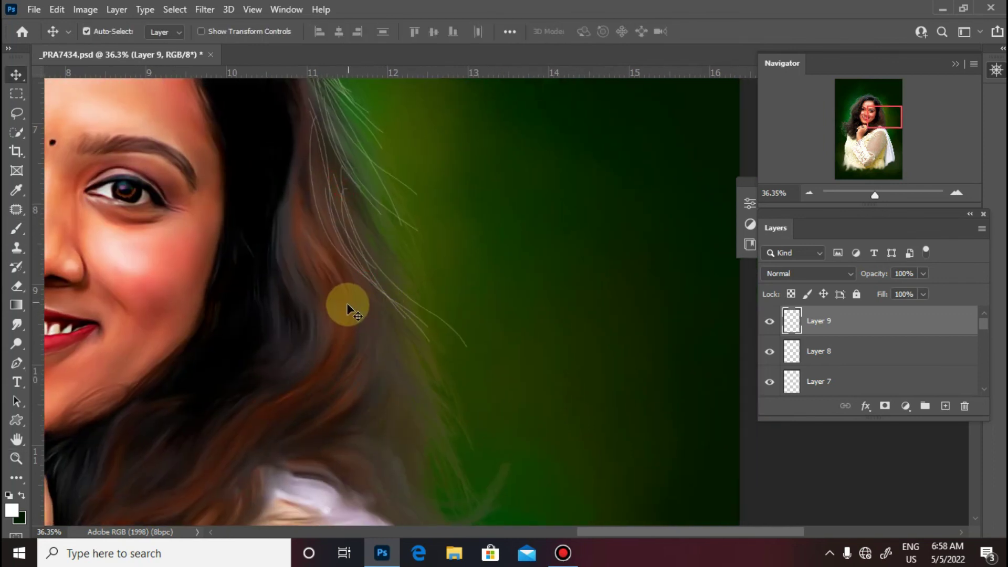
pyautogui.press('b')
pyautogui.moveTo(412, 273); pyautogui.dragTo(331, 180)
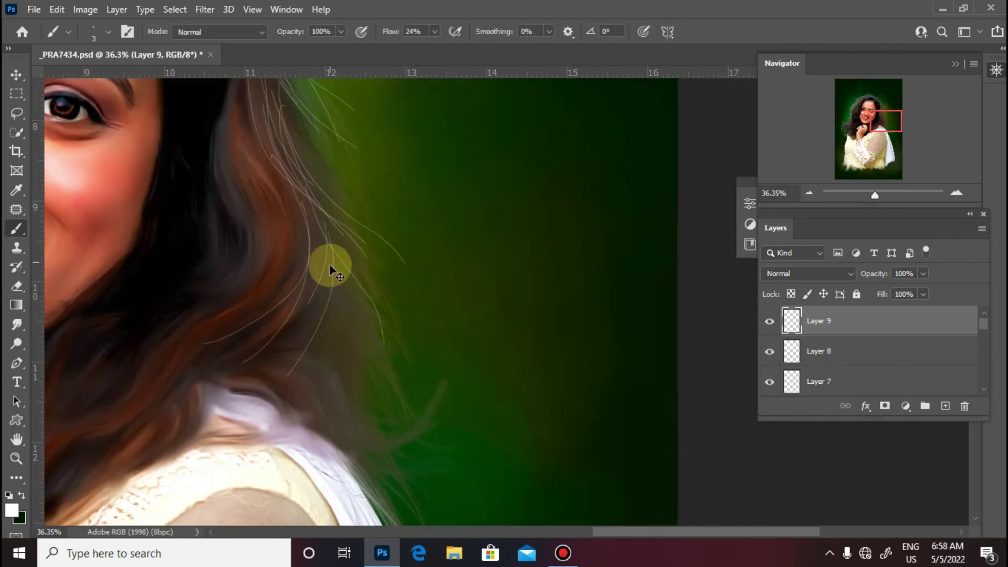
pyautogui.moveTo(330, 274); pyautogui.dragTo(414, 393)
pyautogui.moveTo(336, 311); pyautogui.dragTo(388, 428)
pyautogui.moveTo(348, 284); pyautogui.dragTo(417, 439)
pyautogui.moveTo(353, 328); pyautogui.dragTo(434, 471)
pyautogui.moveTo(315, 355); pyautogui.dragTo(329, 252)
pyautogui.moveTo(416, 385)
pyautogui.mouseDown()
pyautogui.moveTo(375, 274)
pyautogui.moveTo(367, 203)
pyautogui.mouseUp()
pyautogui.moveTo(339, 255); pyautogui.dragTo(497, 428)
pyautogui.hotkey('ctrl', 'z')
# Step: Add loose curved flyaway strands around the lower-right hair ends above the shoulder
pyautogui.moveTo(338, 295)
pyautogui.mouseDown()
pyautogui.moveTo(423, 351)
pyautogui.moveTo(496, 353)
pyautogui.mouseUp()
pyautogui.moveTo(385, 274); pyautogui.dragTo(416, 414)
pyautogui.moveTo(349, 348); pyautogui.dragTo(450, 383)
pyautogui.moveTo(362, 370); pyautogui.dragTo(491, 272)
pyautogui.moveTo(378, 446); pyautogui.dragTo(532, 417)
# Step: Paint more fine white flyaway strands along the right-hand hair lengths, from beside the eye down to the shoulder
pyautogui.moveTo(317, 231)
pyautogui.mouseDown()
pyautogui.moveTo(315, 315)
pyautogui.moveTo(217, 333)
pyautogui.mouseUp()
pyautogui.moveTo(311, 210); pyautogui.dragTo(339, 345)
pyautogui.moveTo(285, 170)
pyautogui.mouseDown()
pyautogui.moveTo(363, 373)
pyautogui.moveTo(428, 379)
pyautogui.mouseUp()
pyautogui.moveTo(296, 154); pyautogui.dragTo(322, 273)
pyautogui.moveTo(323, 252); pyautogui.dragTo(409, 361)
pyautogui.moveTo(337, 292); pyautogui.dragTo(523, 352)
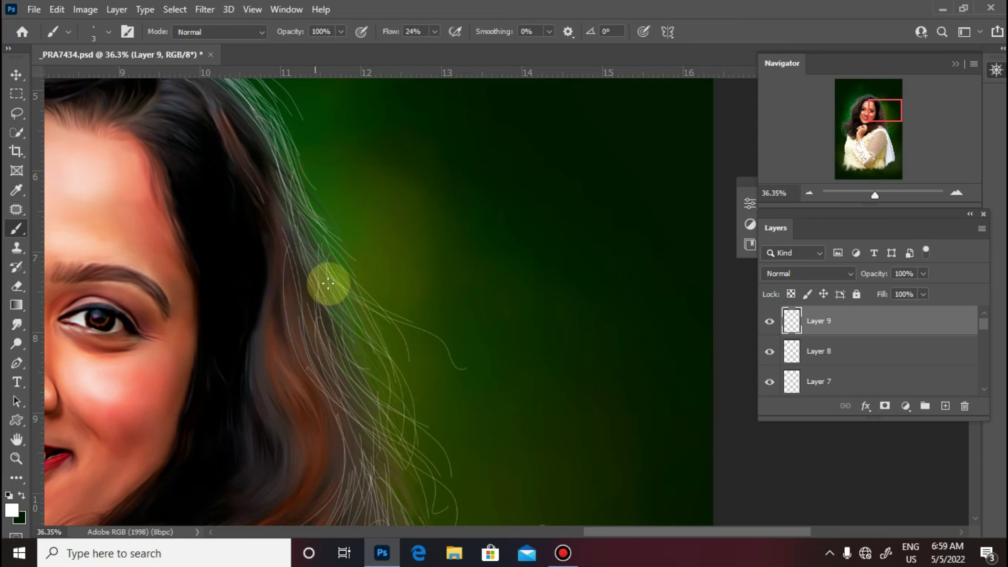
pyautogui.moveTo(279, 188); pyautogui.dragTo(314, 326)
pyautogui.moveTo(362, 407); pyautogui.dragTo(313, 191)
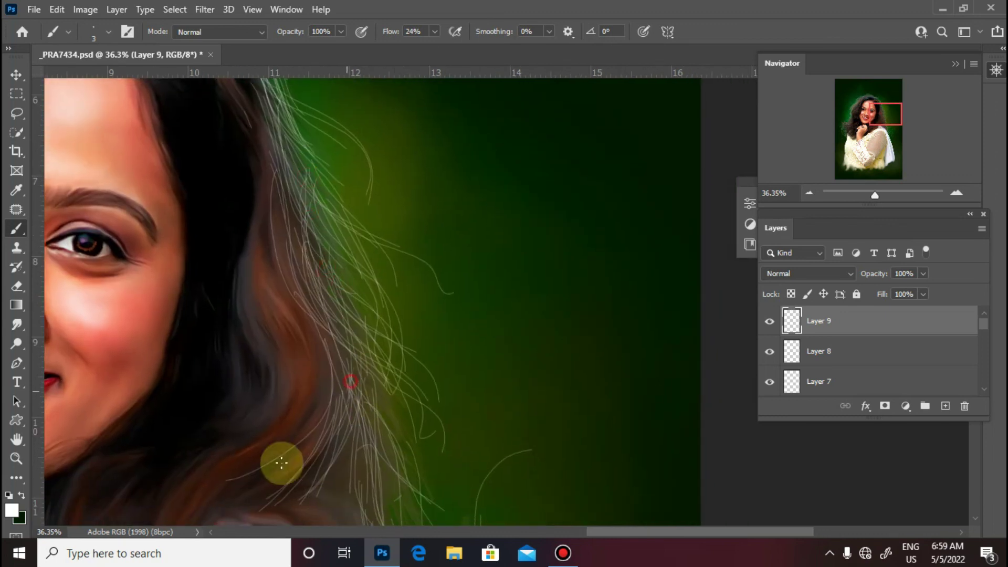
# Step: Set the opacity of the hair-strand layer, Layer 9, to 50% to soften the white strands
pyautogui.hotkey('ctrl', '-')
pyautogui.hotkey('ctrl', '-')
pyautogui.hotkey('ctrl', '-')
pyautogui.hotkey('ctrl', '-')
pyautogui.hotkey('ctrl', '-')
pyautogui.press('v')
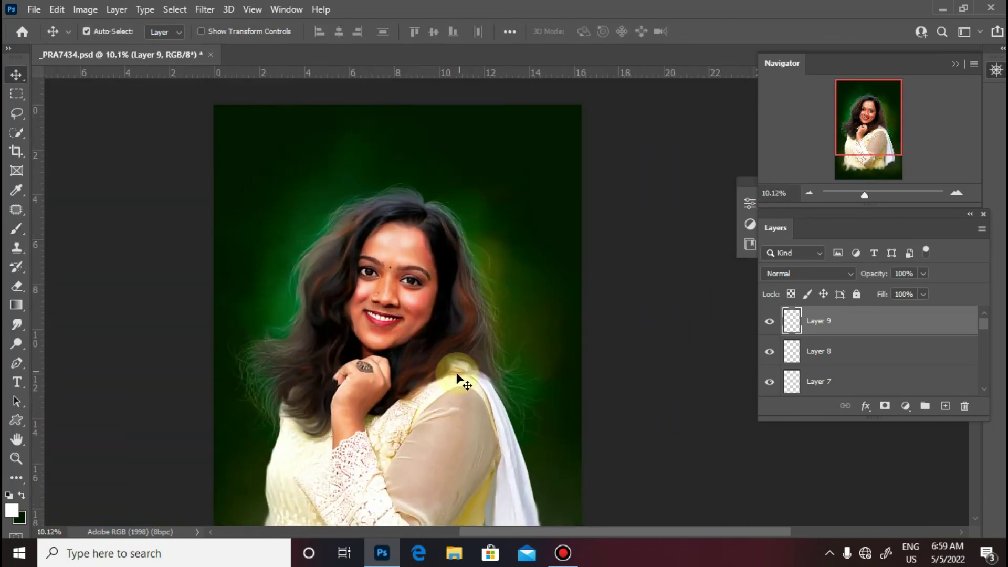
pyautogui.press('5')
# Step: Examine the softened strands across the whole portrait and closely around the chin, hand and shoulder
pyautogui.hotkey('ctrl', '+')
pyautogui.hotkey('ctrl', '+')
pyautogui.moveTo(468, 380); pyautogui.dragTo(429, 326)
pyautogui.scroll(-5, 310, 225)
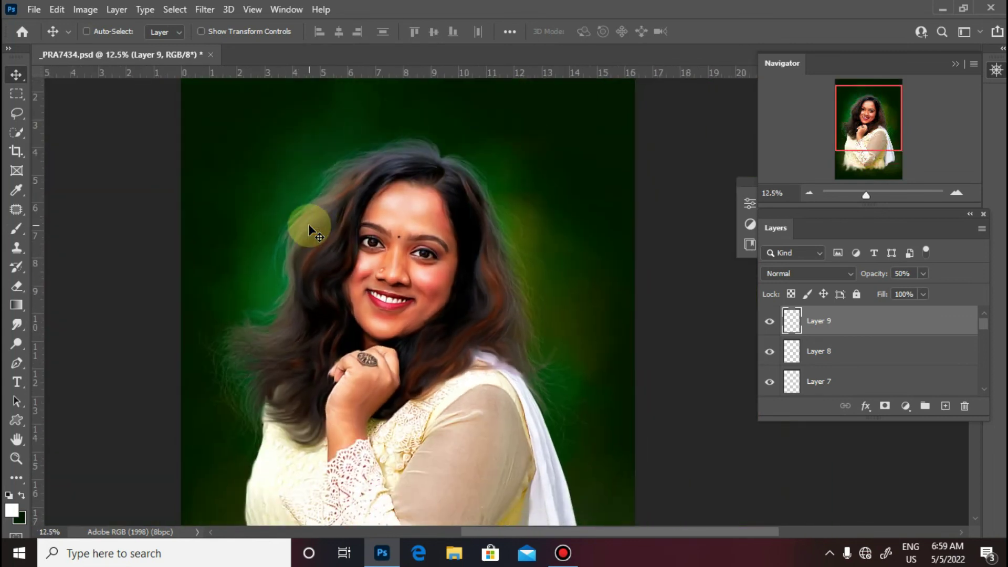
pyautogui.scroll(2, 481, 324)
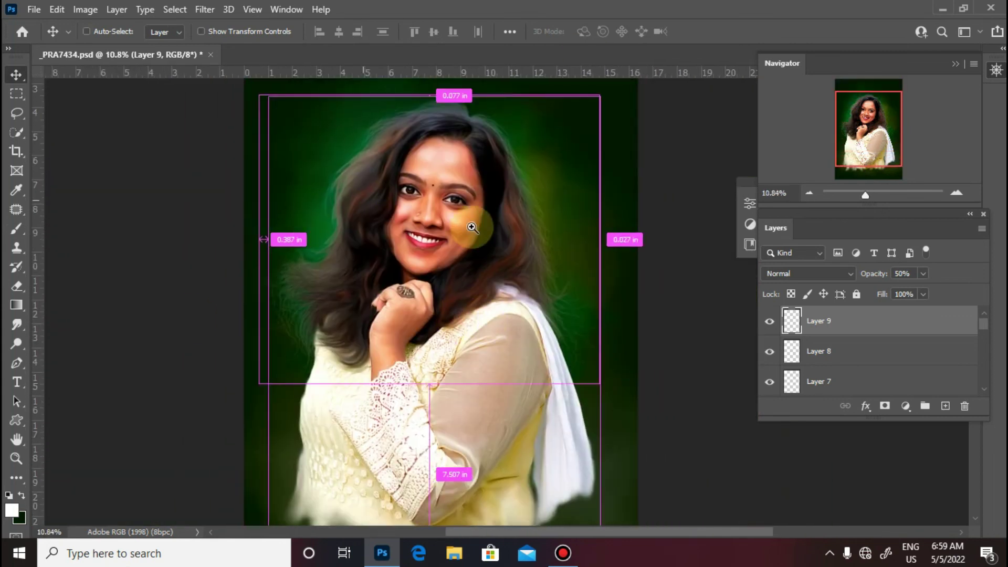
pyautogui.scroll(3, 457, 316)
pyautogui.moveTo(391, 442); pyautogui.dragTo(425, 391)
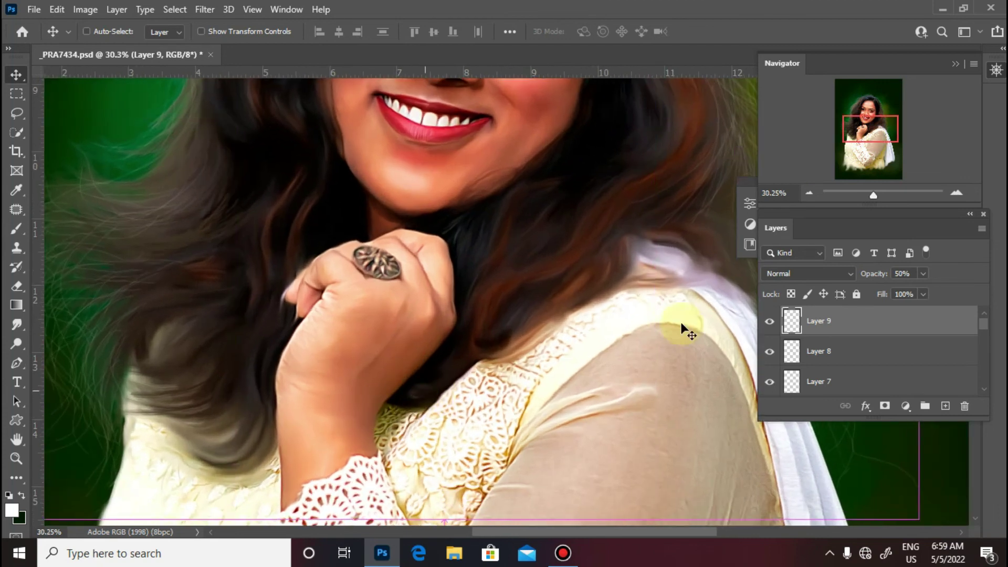
# Step: Select the Overlay layer Layer 5 and choose a bright orange foreground colour for the Brush tool
pyautogui.scroll(-3, 984, 328)
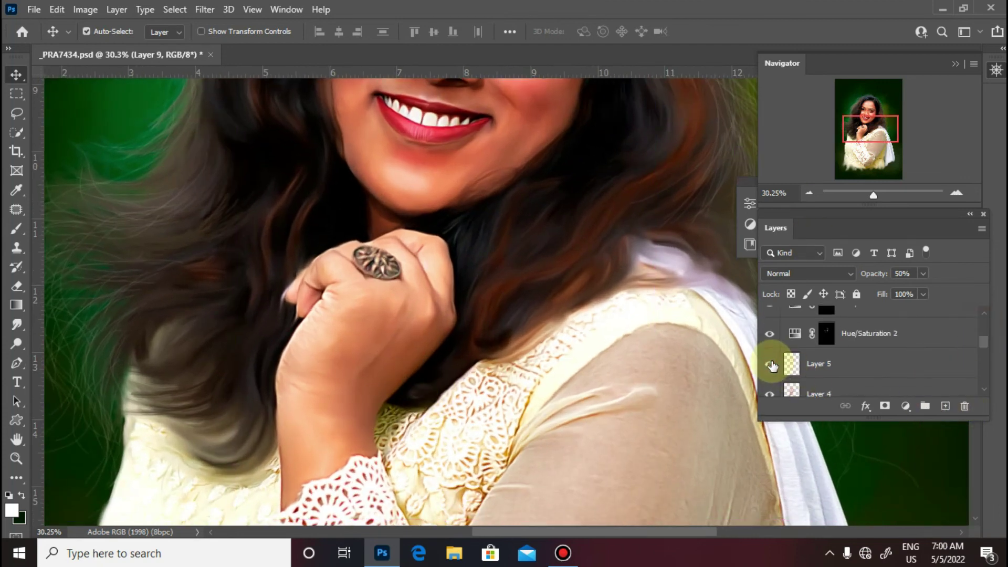
pyautogui.click(849, 370)
pyautogui.press('b')
pyautogui.click(15, 510)
pyautogui.click(467, 181)
pyautogui.click(734, 170)
pyautogui.click(903, 136)
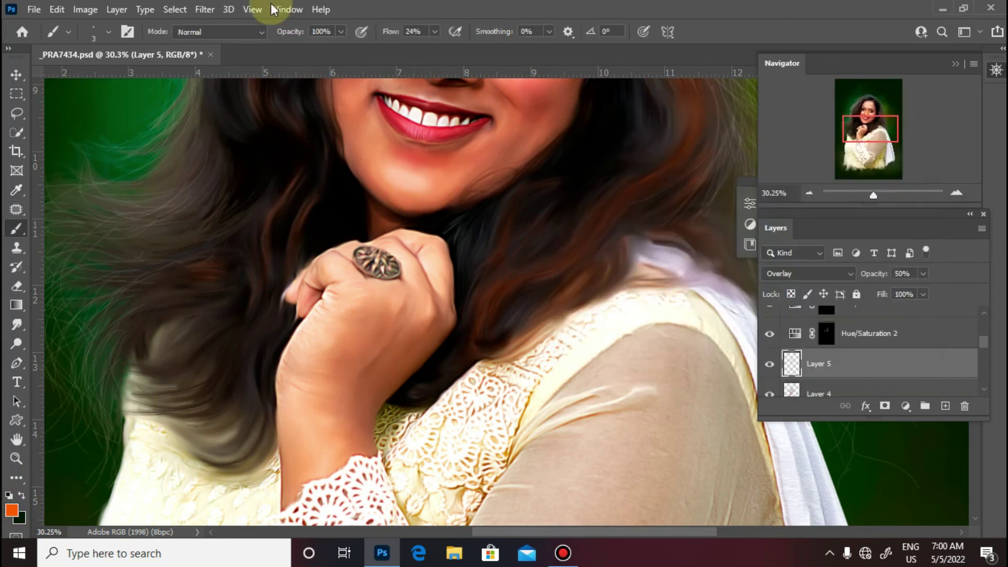
# Step: Set up a soft round brush at 250 px with 5% flow
pyautogui.rightClick(422, 265)
pyautogui.click(528, 269)
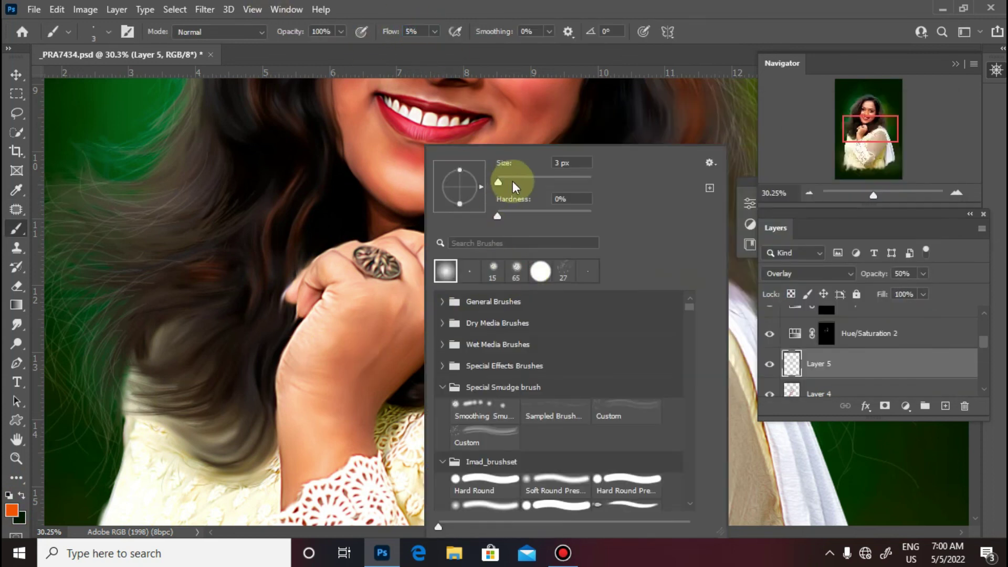
pyautogui.click(512, 182)
pyautogui.press('Return')
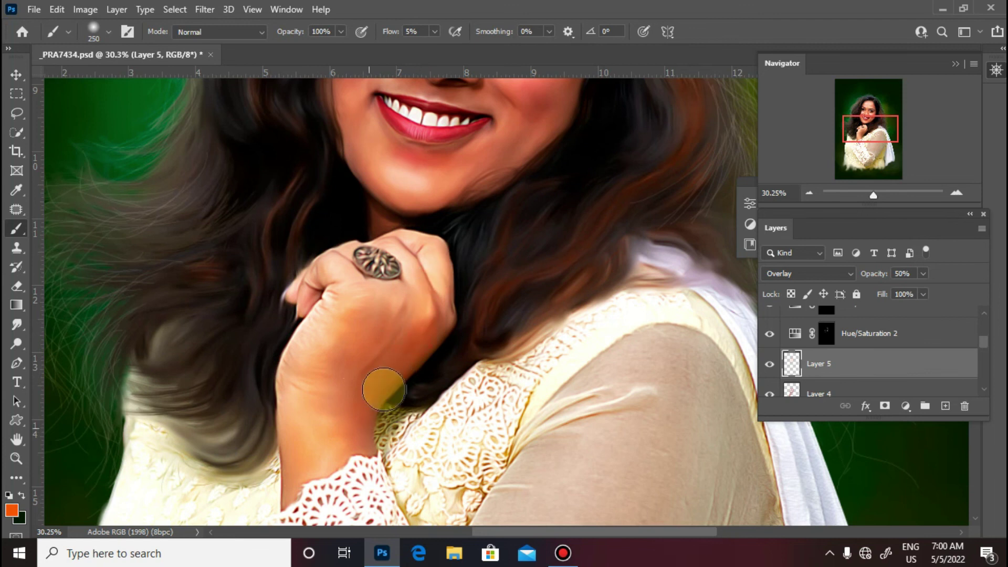
# Step: Brush a faint orange tint on Layer 5 over the hair curls on both sides of the face
pyautogui.moveTo(230, 164); pyautogui.dragTo(180, 241)
pyautogui.moveTo(191, 361); pyautogui.dragTo(223, 415)
pyautogui.moveTo(657, 159); pyautogui.dragTo(535, 375)
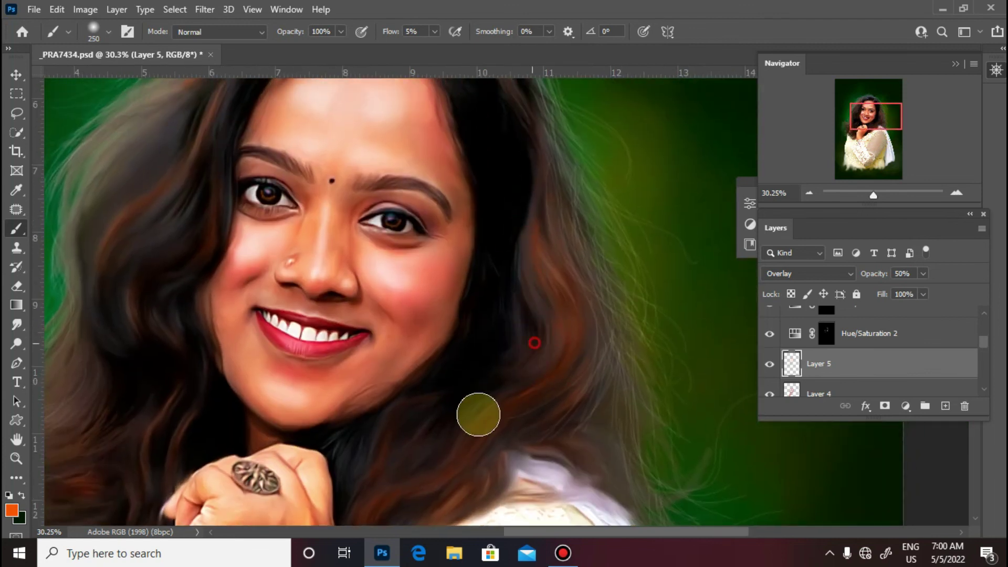
# Step: Review the whole tinted portrait with the interface panels hidden, checking the face, hair and clothing
pyautogui.hotkey('ctrl', '-')
pyautogui.hotkey('ctrl', '-')
pyautogui.hotkey('ctrl', '-')
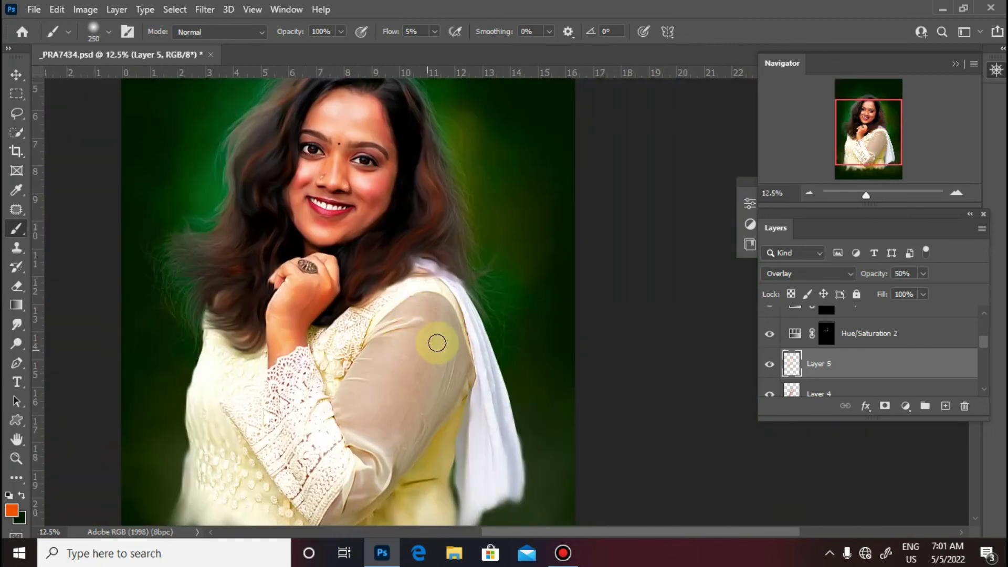
pyautogui.hotkey('ctrl', '-')
pyautogui.press('Tab')
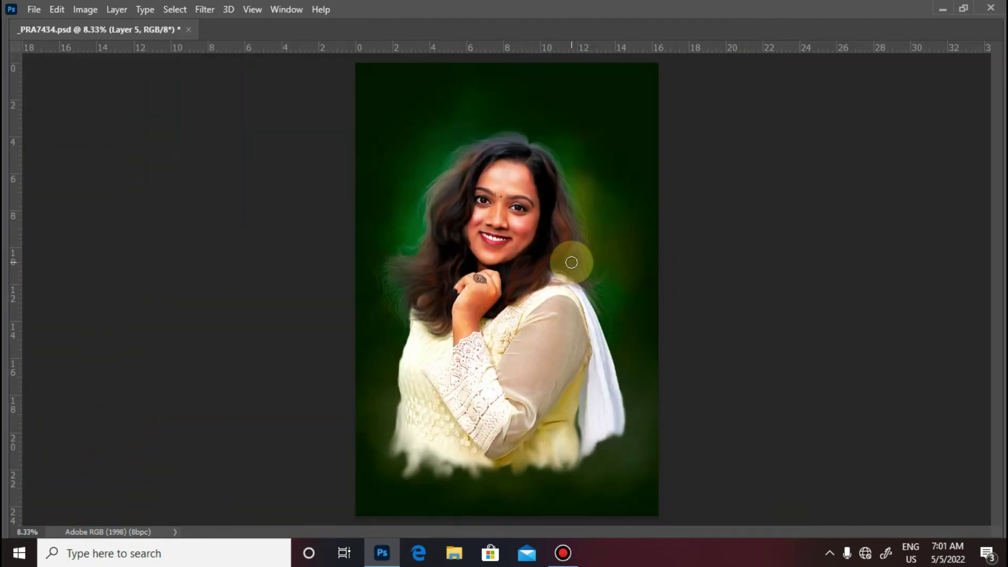
pyautogui.press('v')
pyautogui.scroll(10, 525, 242)
pyautogui.scroll(-8, 484, 168)
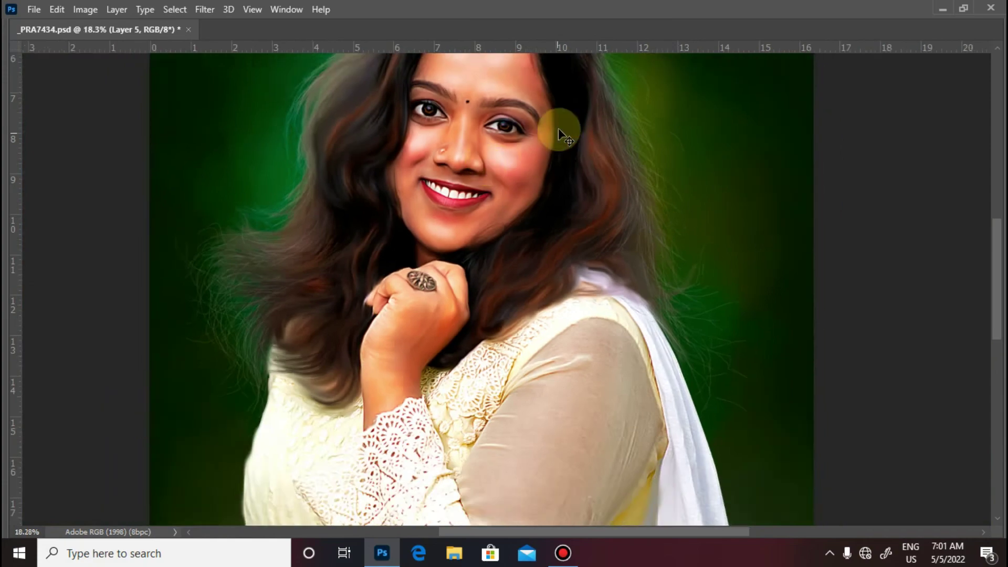
# Step: Bring the interface panels back and save the document
pyautogui.scroll(6, 558, 134)
pyautogui.press('Tab')
pyautogui.scroll(-2, 516, 274)
pyautogui.scroll(-1, 590, 304)
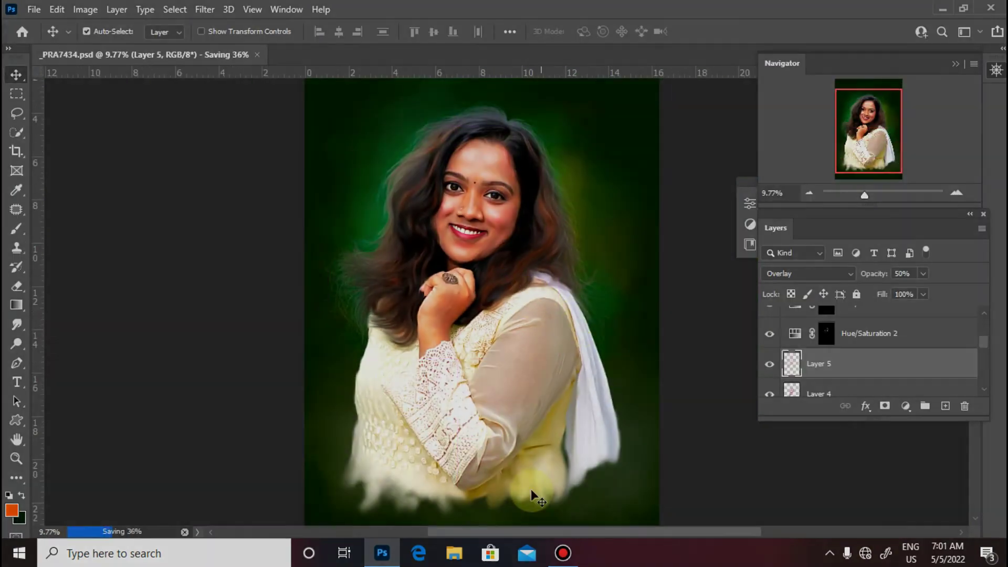